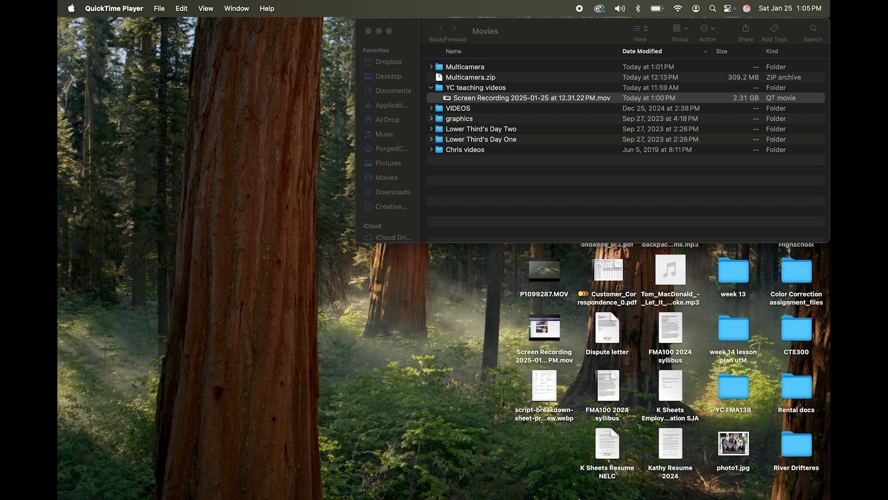
# Open Premiere Pro and create a new project named "multi cam 1" in the default location without a template.
pyautogui.moveTo(578, 499)
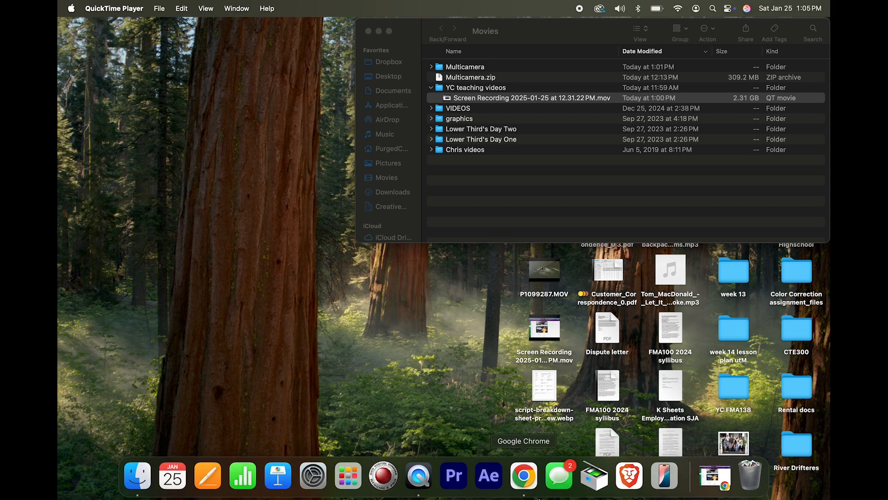
pyautogui.click(456, 481)
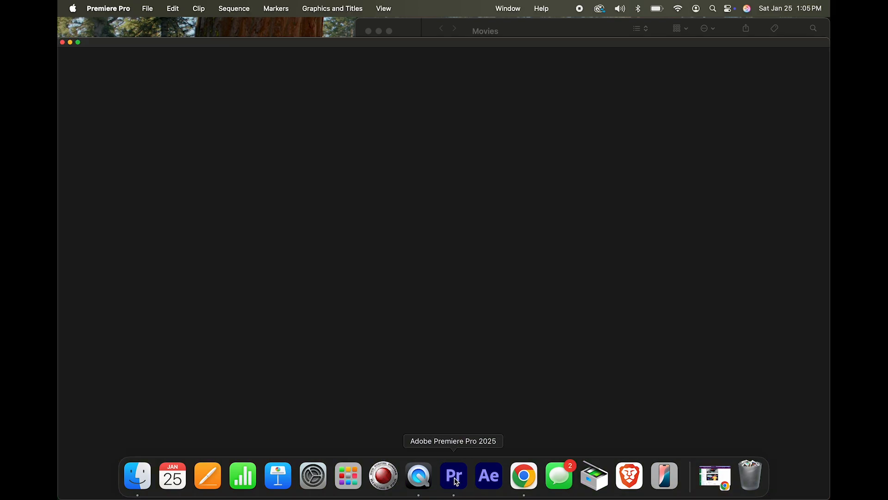
pyautogui.moveTo(500, 43); pyautogui.dragTo(500, 21)
pyautogui.click(99, 93)
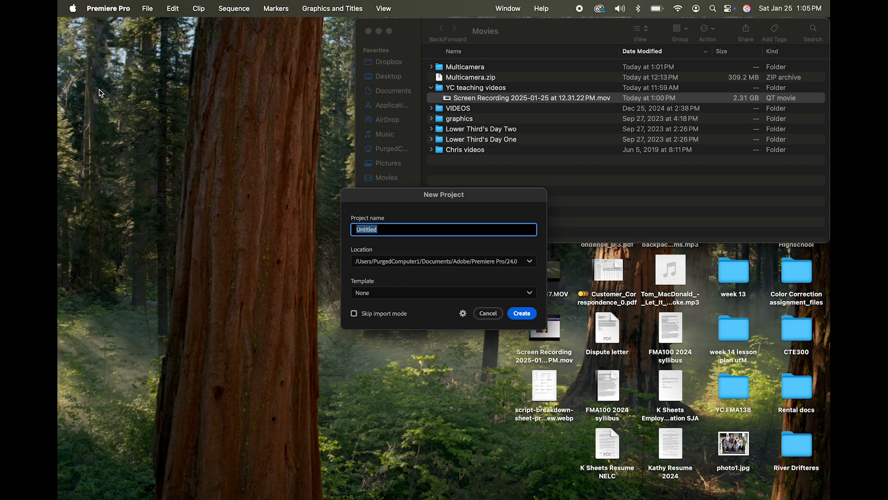
pyautogui.write('multi cam 1')
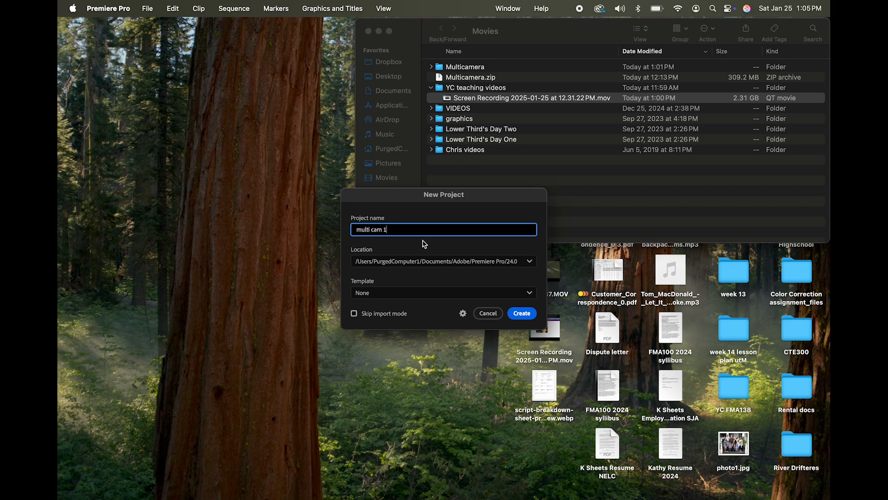
pyautogui.click(522, 315)
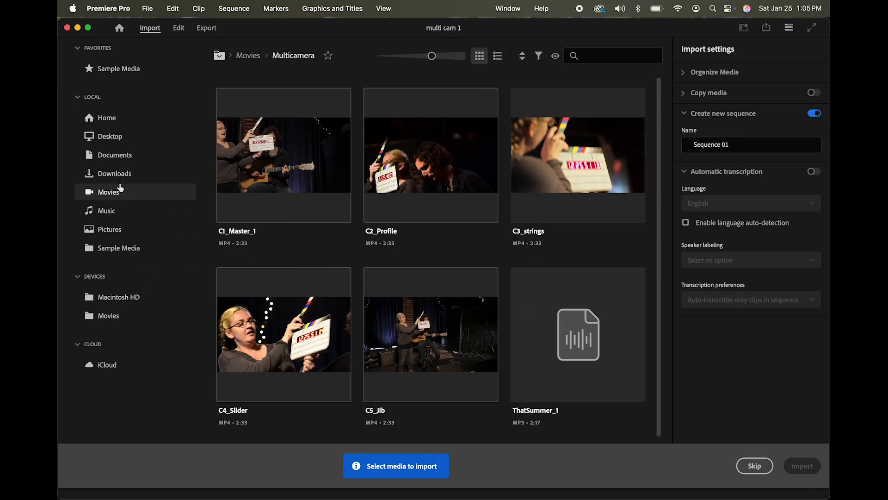
# Import the Multicamera folder from Movies into a new sequence named "this summer".
pyautogui.click(105, 319)
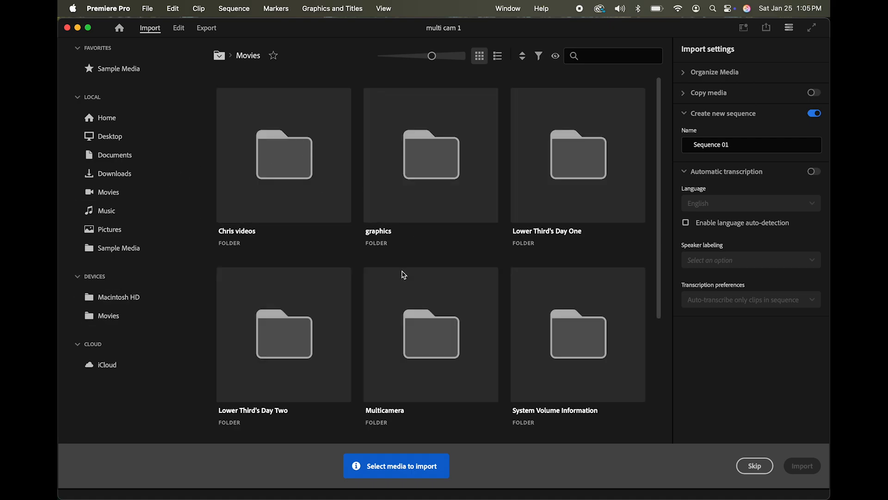
pyautogui.click(383, 285)
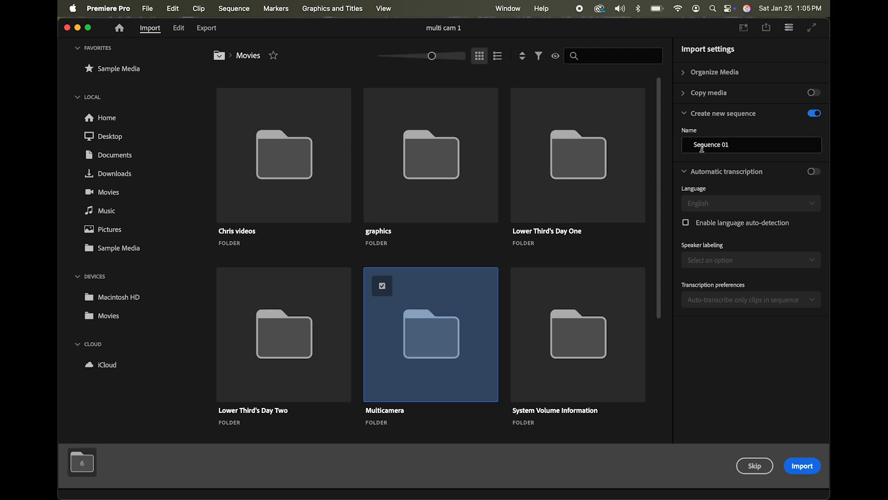
pyautogui.moveTo(730, 145); pyautogui.dragTo(676, 142)
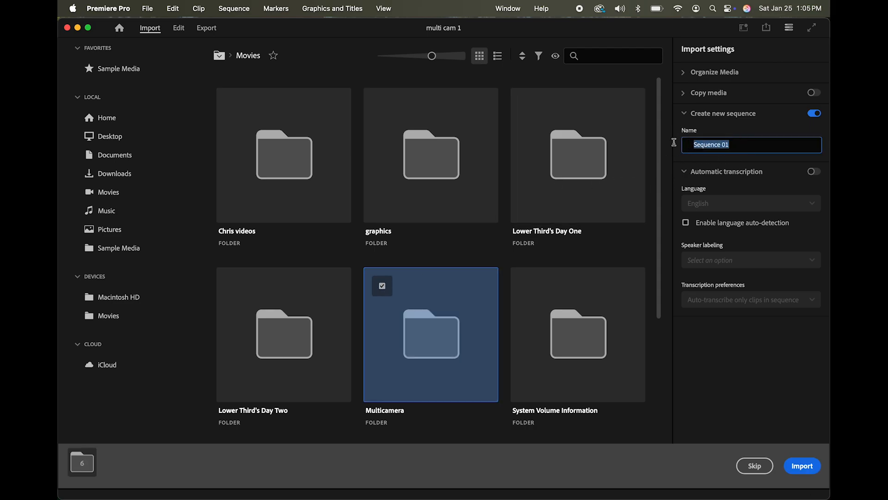
pyautogui.write('this summer')
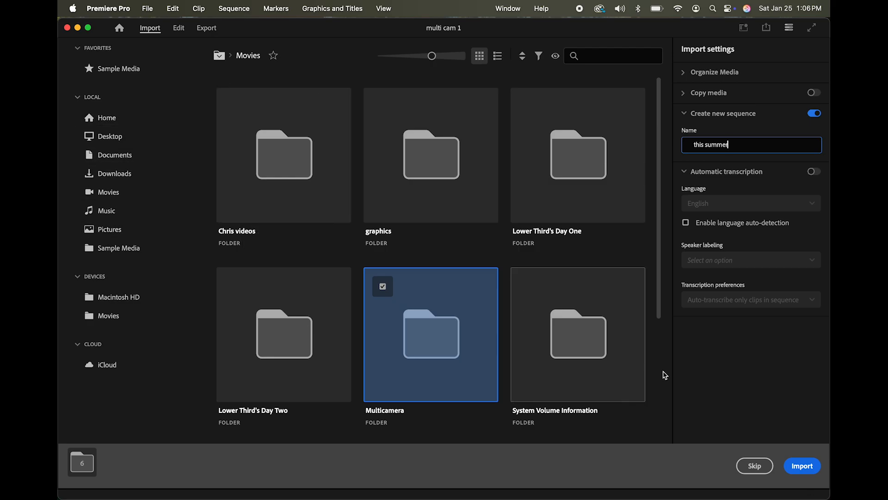
pyautogui.click(806, 467)
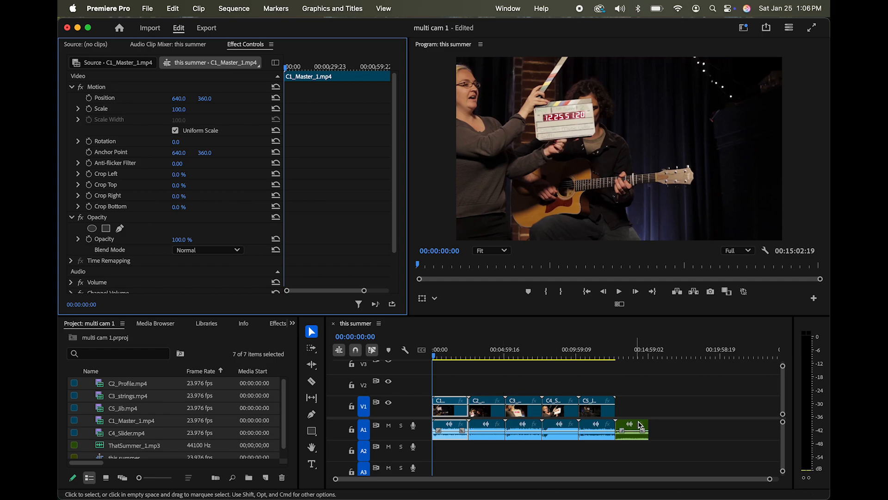
# Scrub through the camera clips in the timeline and play part of the ThatSummer_1.mp3 audio at a higher system volume.
pyautogui.click(455, 356)
pyautogui.moveTo(456, 357); pyautogui.dragTo(617, 383)
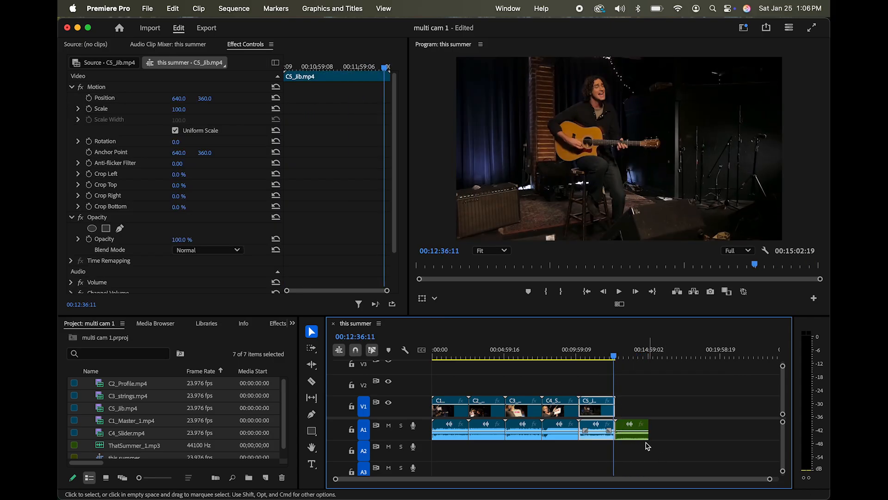
pyautogui.click(632, 436)
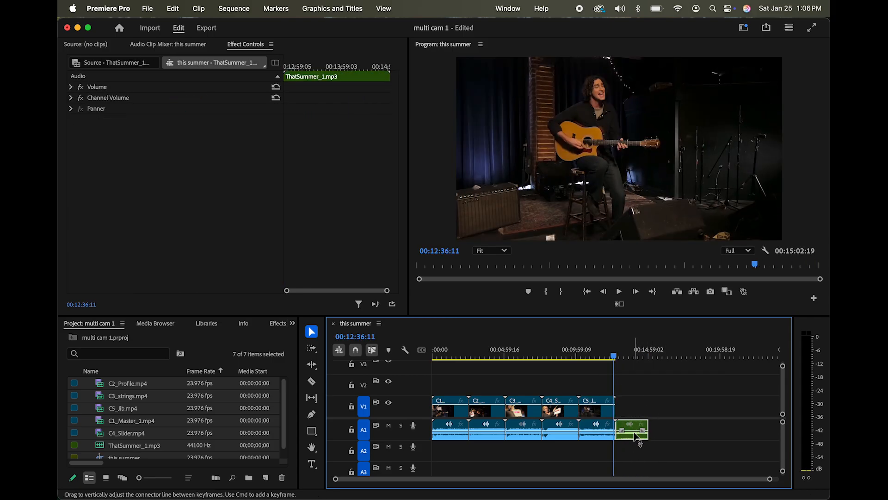
pyautogui.press('XF86AudioRaiseVolume')
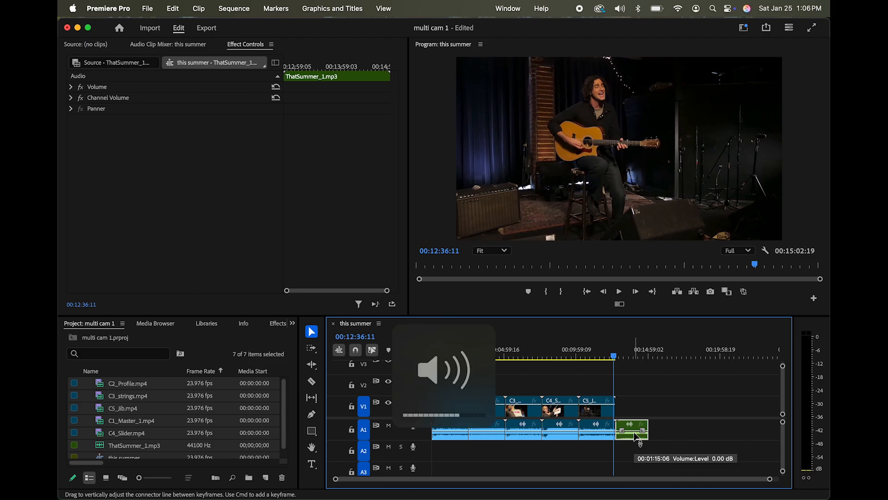
pyautogui.click(625, 358)
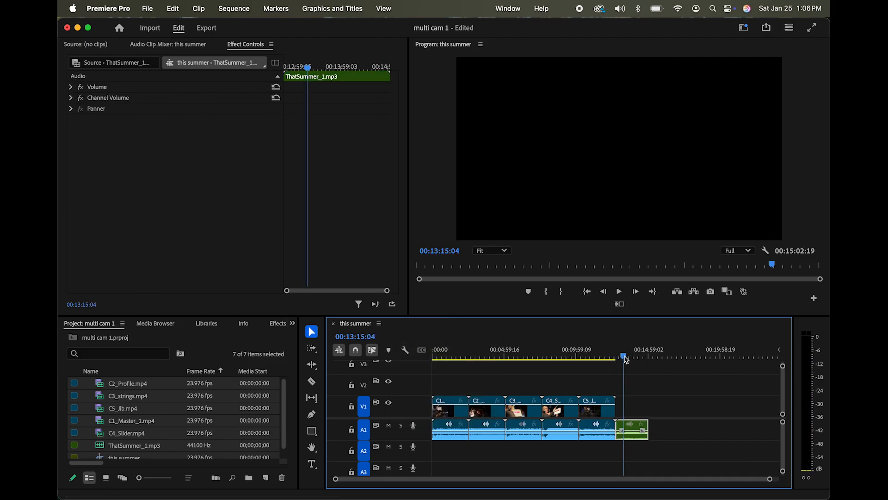
pyautogui.press('space')
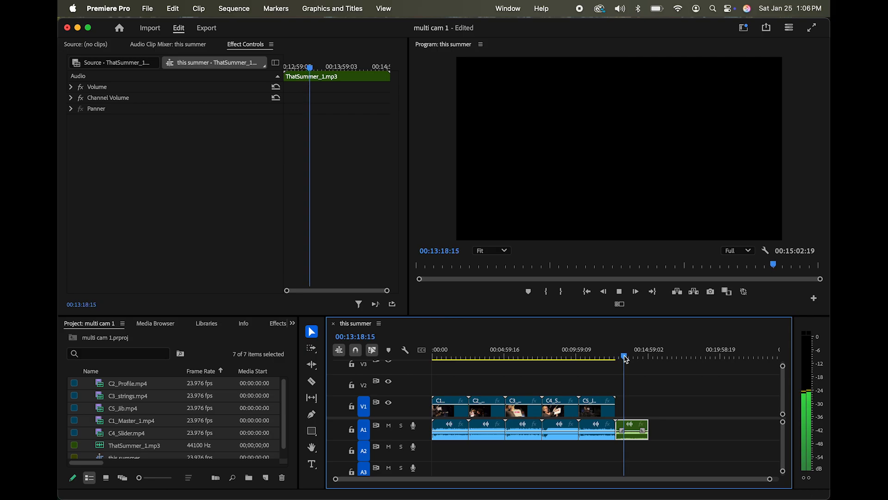
pyautogui.press('space')
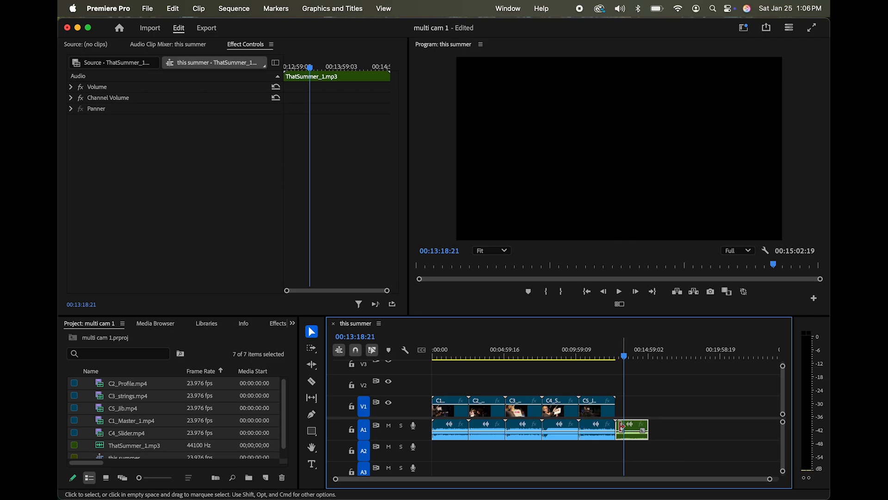
# Delete all video and audio clips from the "this summer" sequence.
pyautogui.click(659, 391)
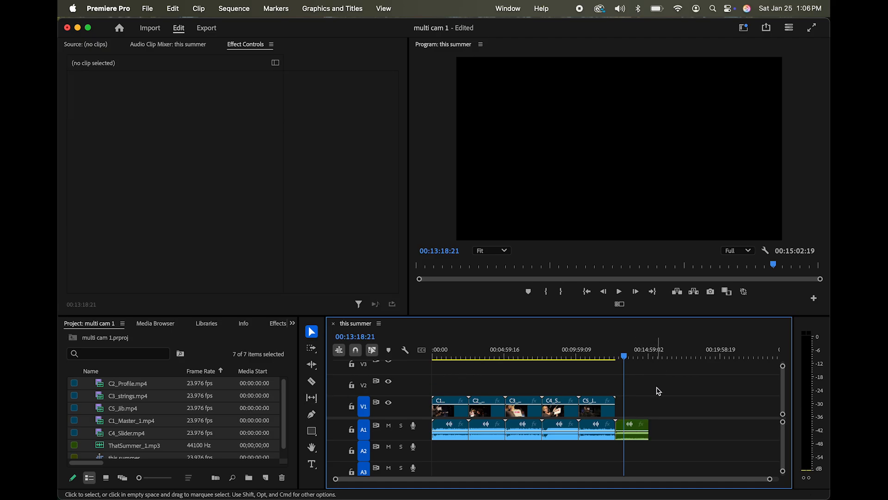
pyautogui.moveTo(653, 394); pyautogui.dragTo(453, 456)
pyautogui.press('Delete')
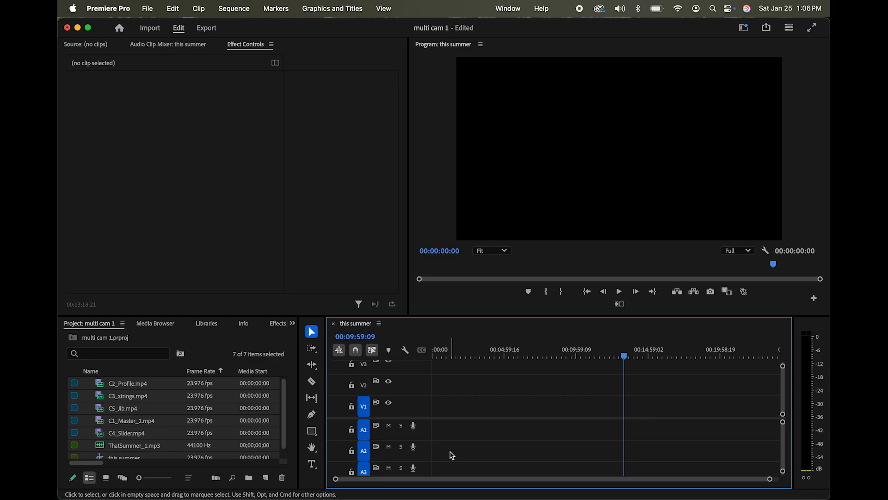
# Enlarge the project bin area and start a multi-camera source sequence from the five camera clips and ThatSummer_1.mp3.
pyautogui.click(179, 409)
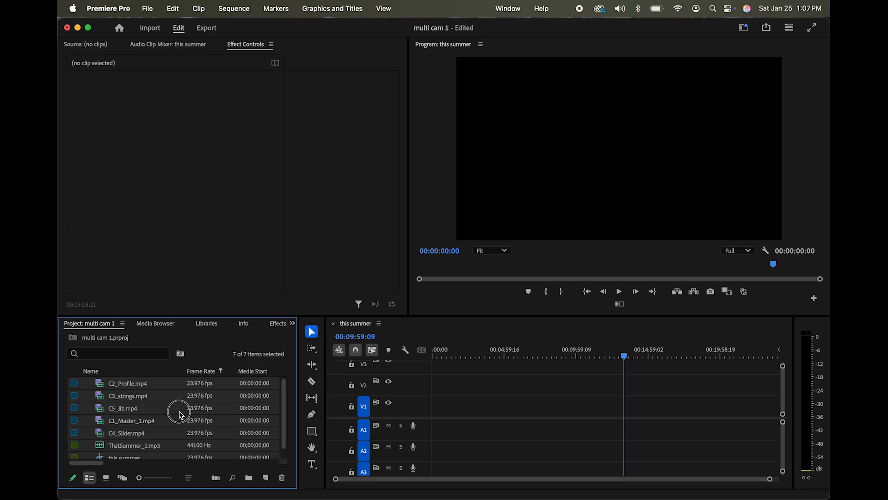
pyautogui.moveTo(278, 317); pyautogui.dragTo(293, 206)
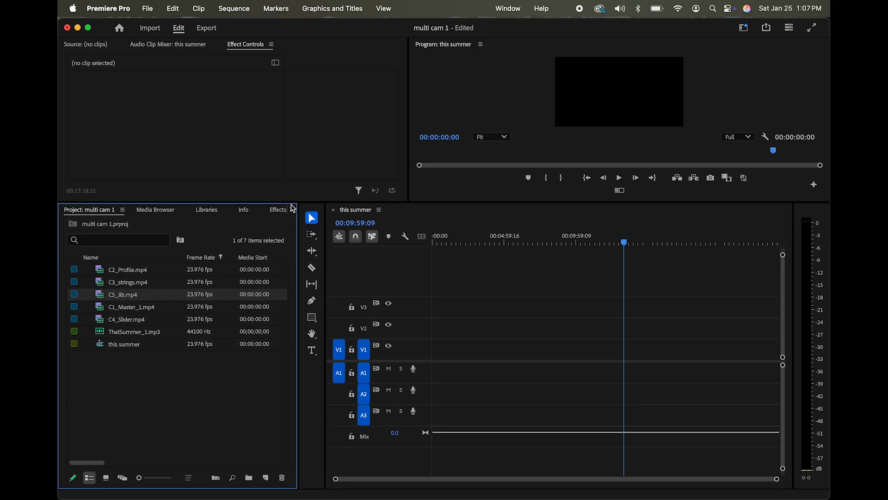
pyautogui.click(125, 334)
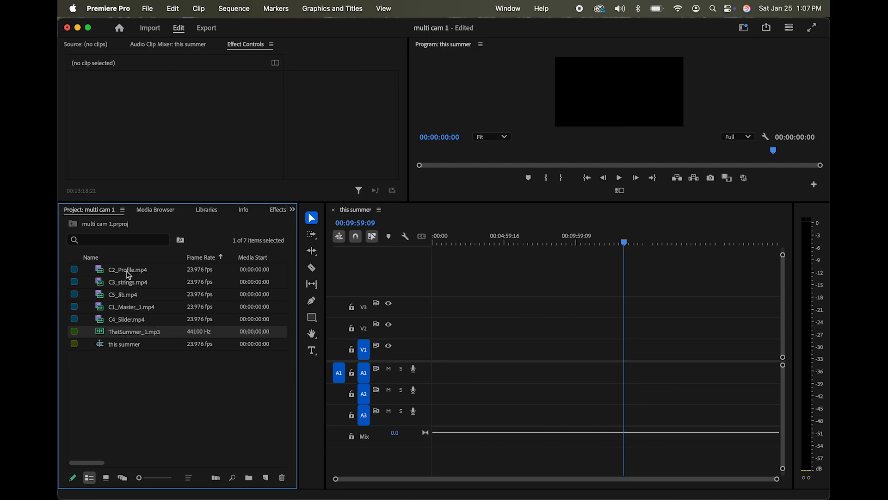
pyautogui.keyDown('super'); pyautogui.click(129, 276); pyautogui.keyUp('super')
pyautogui.keyDown('super'); pyautogui.click(129, 283); pyautogui.keyUp('super')
pyautogui.keyDown('super'); pyautogui.click(130, 298); pyautogui.keyUp('super')
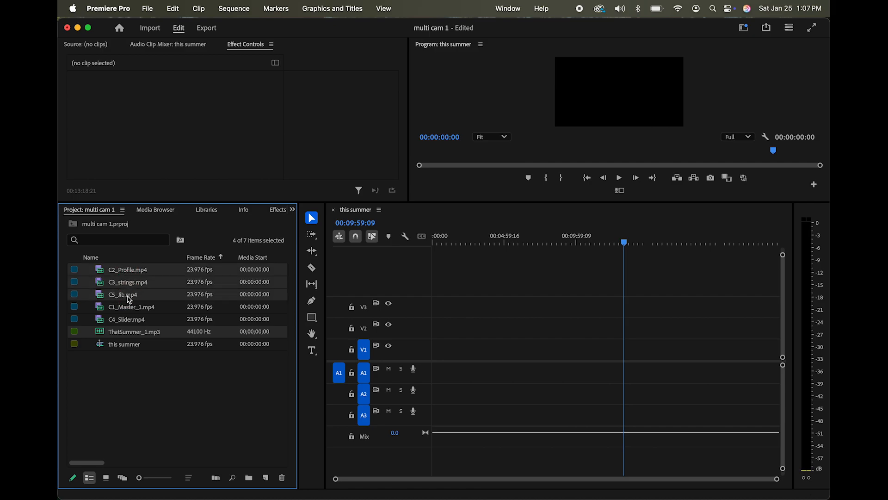
pyautogui.keyDown('super'); pyautogui.click(128, 323); pyautogui.keyUp('super')
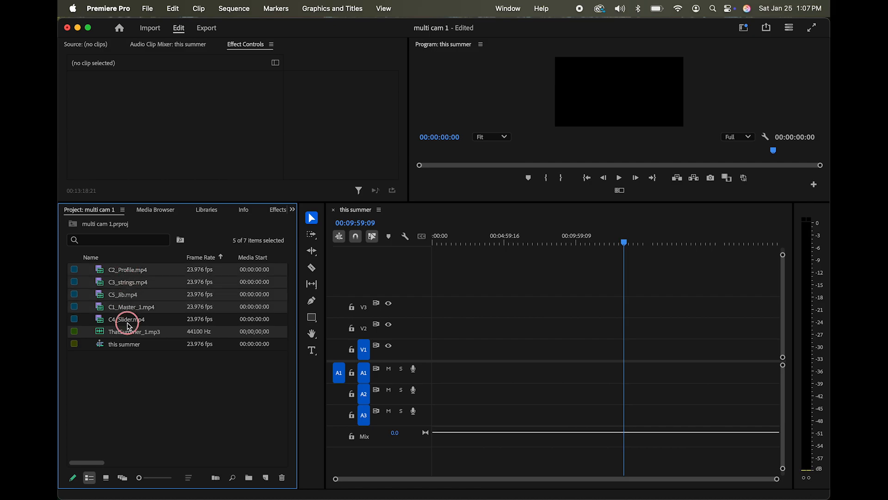
pyautogui.keyDown('super'); pyautogui.click(128, 332); pyautogui.keyUp('super')
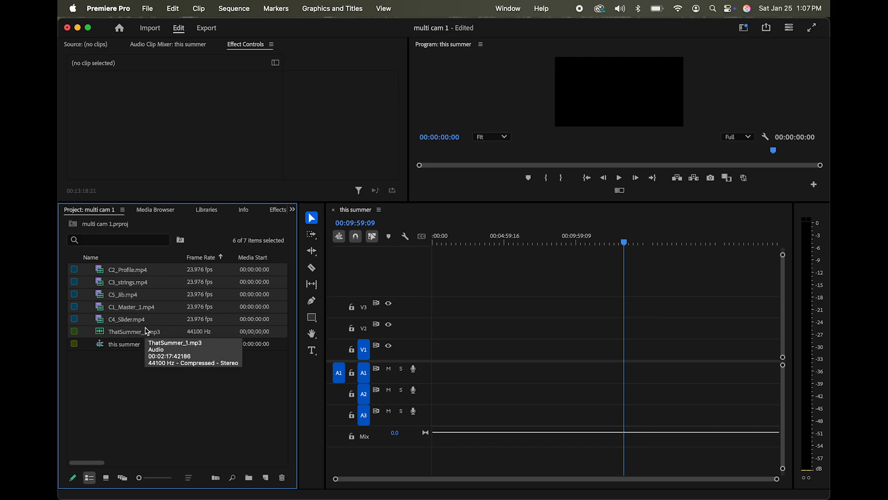
pyautogui.rightClick(129, 288)
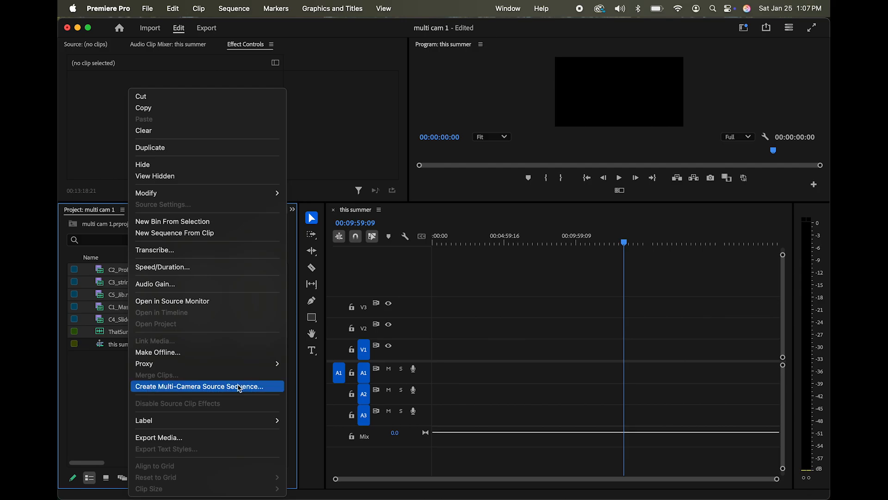
pyautogui.click(211, 387)
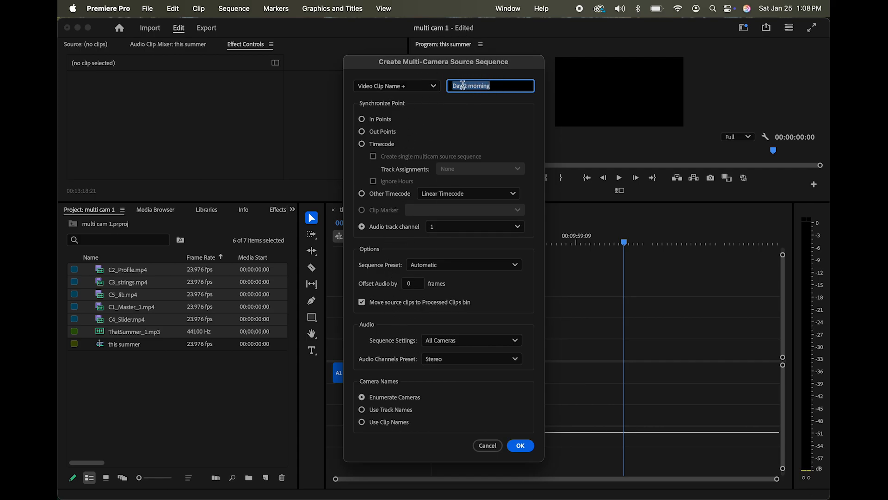
# Create the multi-camera source sequence with the name suffix "SUmmer edit", synchronized by audio track channel 1.
pyautogui.click(498, 86)
pyautogui.moveTo(499, 86); pyautogui.dragTo(443, 87)
pyautogui.write('Sm')
pyautogui.click(432, 230)
pyautogui.click(449, 229)
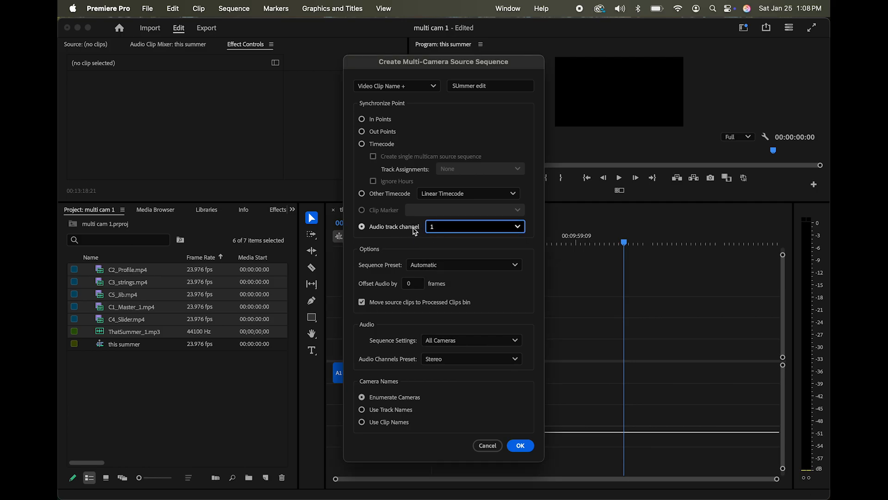
pyautogui.click(462, 228)
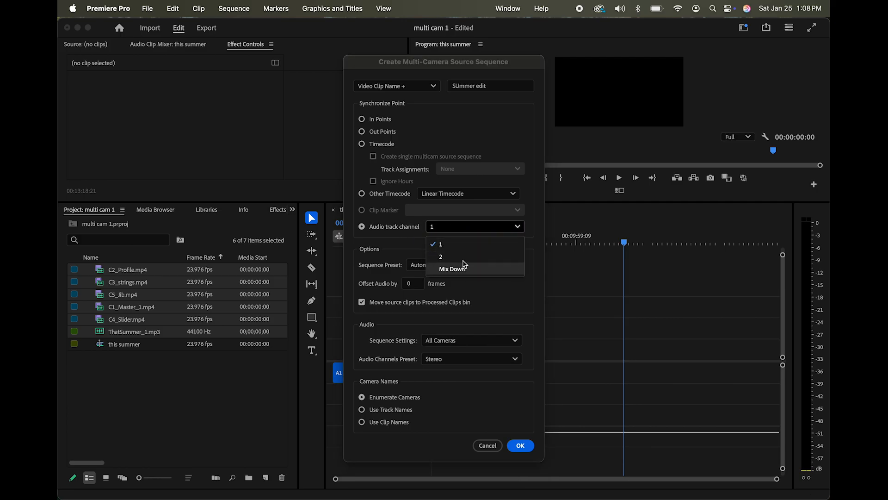
pyautogui.click(463, 229)
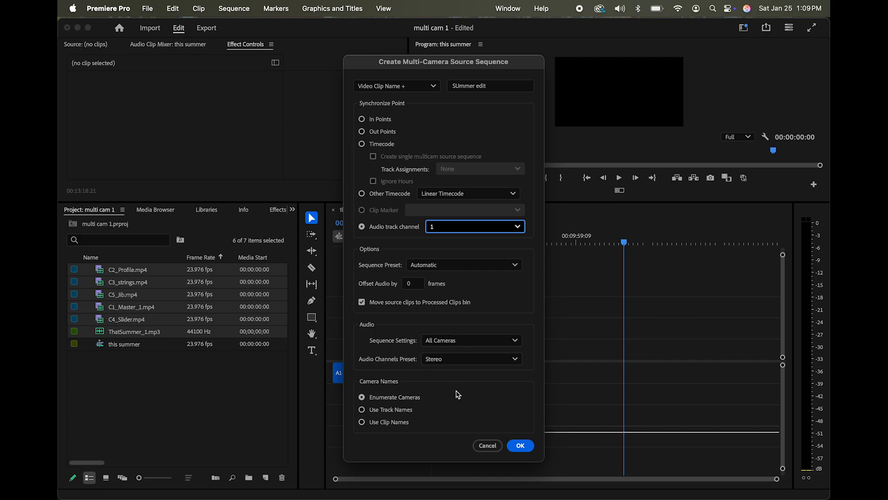
pyautogui.click(521, 445)
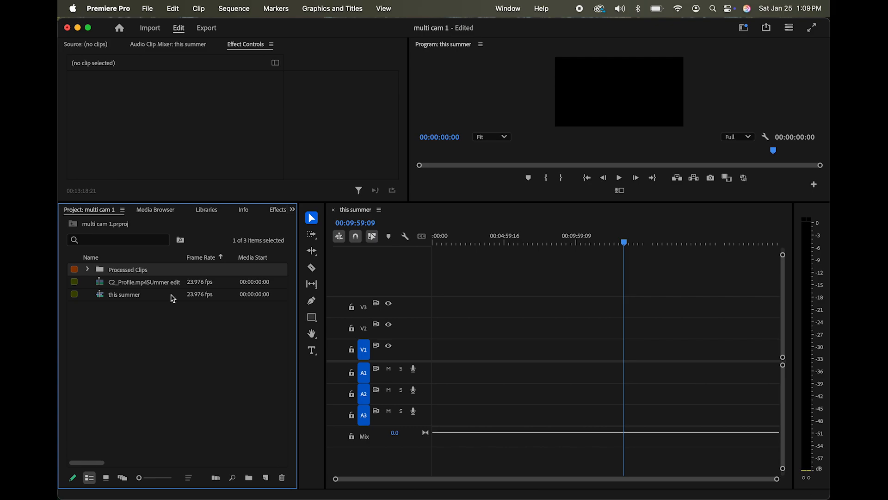
# Check the contents of the Processed Clips bin, select the multi-camera source sequence and enlarge the program monitor.
pyautogui.click(88, 270)
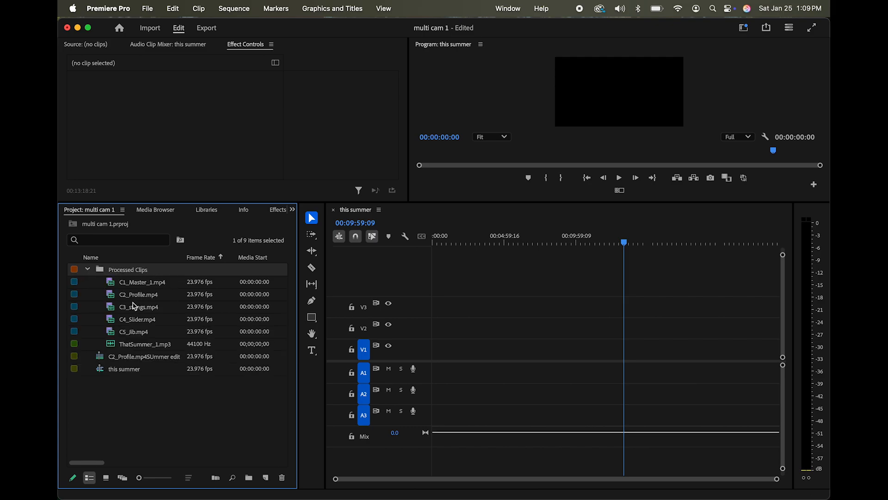
pyautogui.click(88, 269)
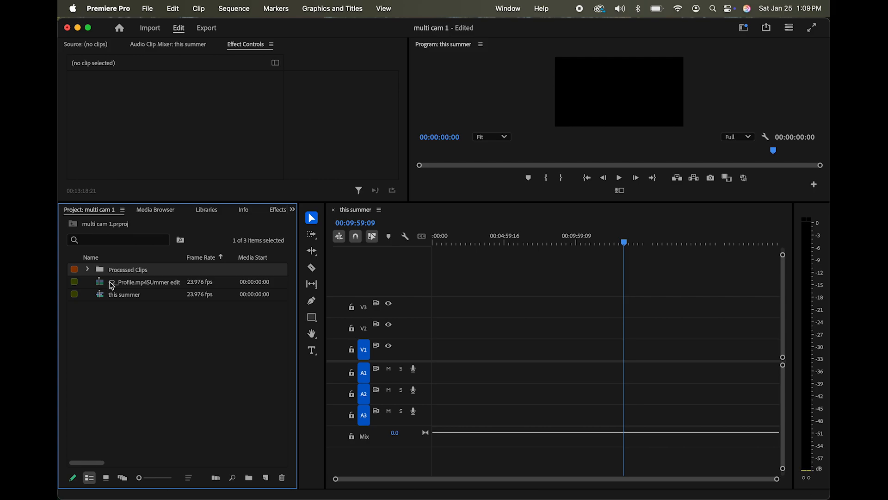
pyautogui.click(132, 284)
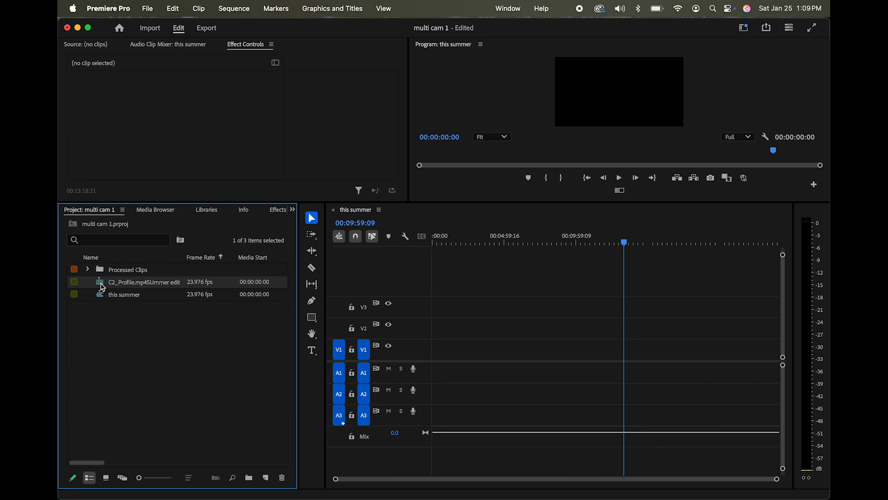
pyautogui.click(537, 276)
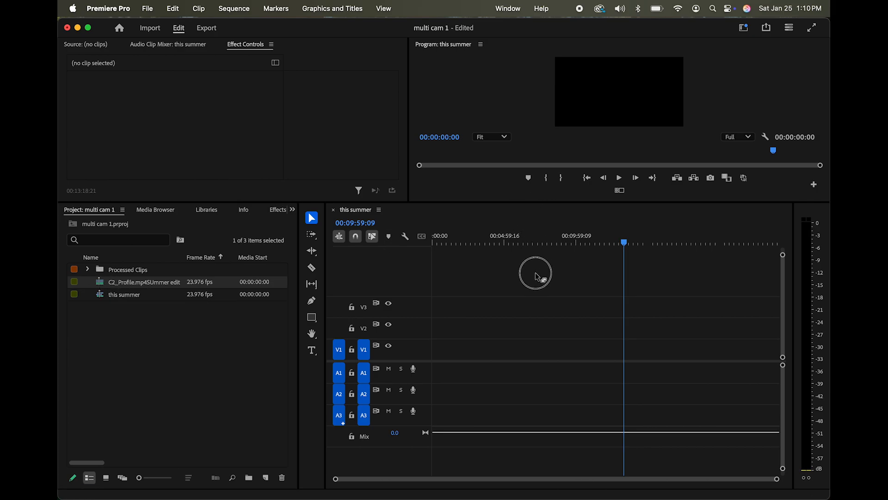
pyautogui.moveTo(504, 201); pyautogui.dragTo(508, 300)
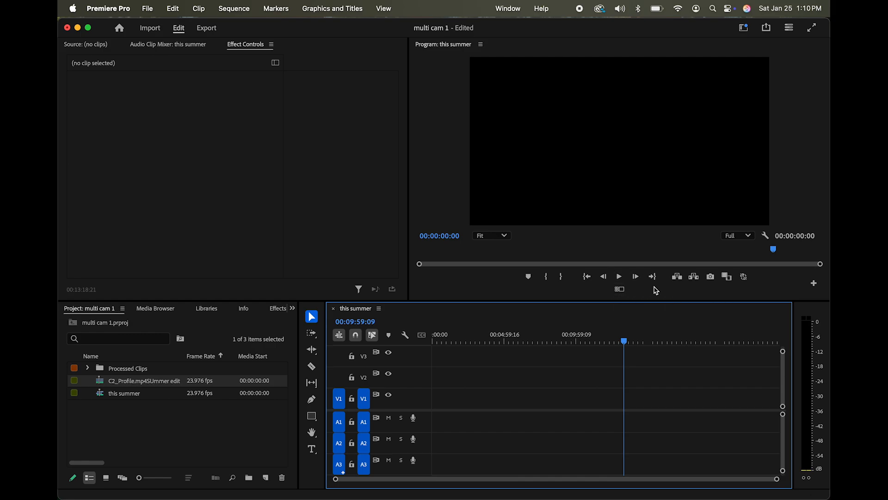
# Customize the program monitor's button bar by removing and re-adding Toggle Multi-Camera View and Export Frame, ending with both in the second row.
pyautogui.click(818, 290)
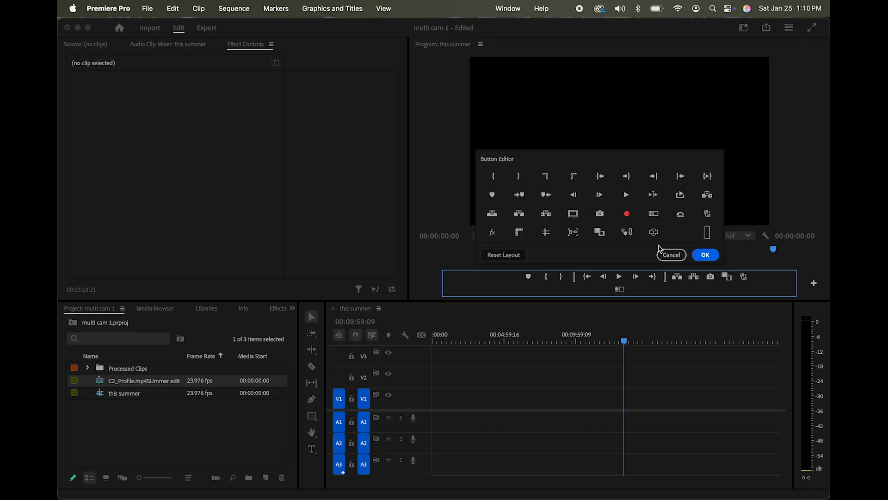
pyautogui.moveTo(619, 289); pyautogui.dragTo(634, 228)
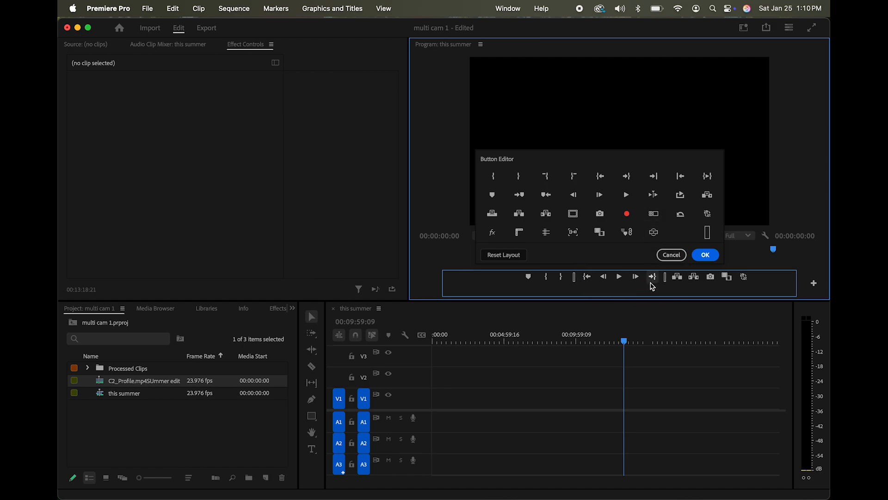
pyautogui.moveTo(711, 276); pyautogui.dragTo(676, 197)
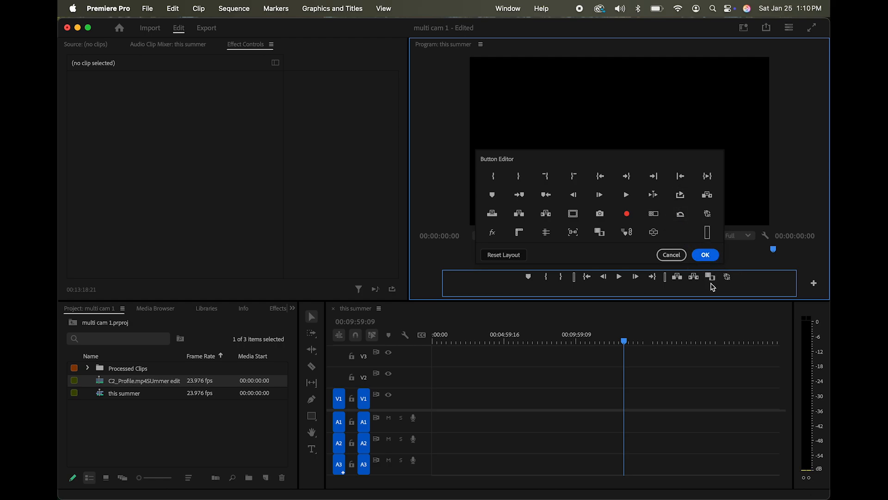
pyautogui.click(654, 214)
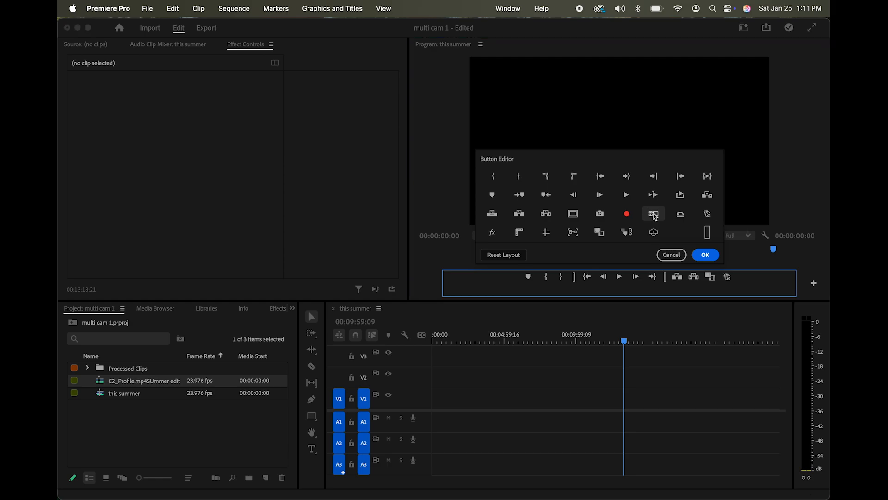
pyautogui.moveTo(655, 217); pyautogui.dragTo(619, 290)
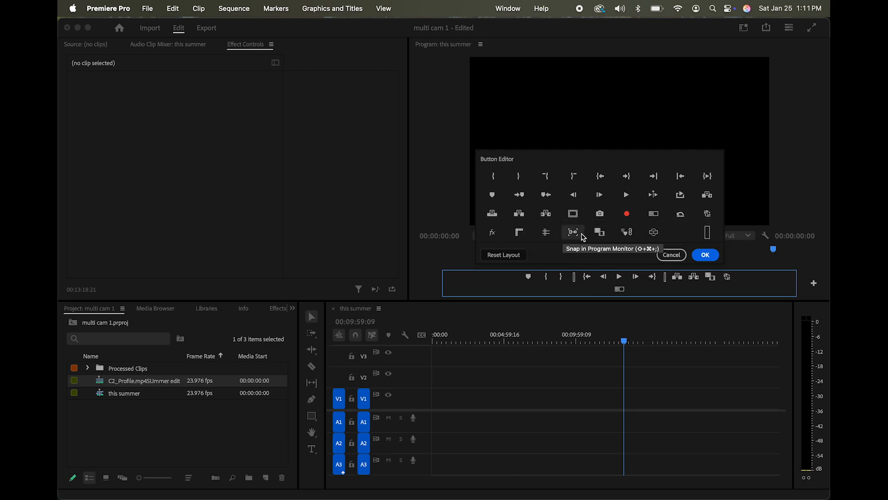
pyautogui.moveTo(604, 218); pyautogui.dragTo(647, 286)
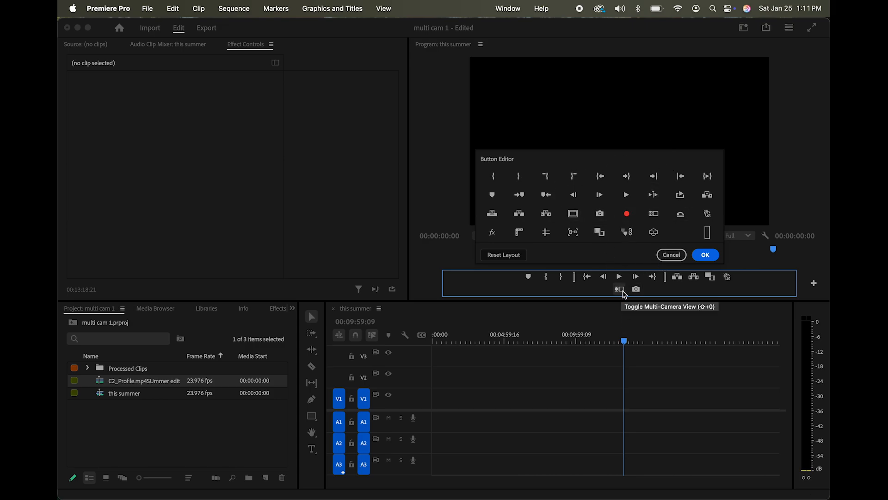
pyautogui.moveTo(620, 289)
pyautogui.mouseDown()
pyautogui.moveTo(635, 204)
pyautogui.moveTo(629, 209)
pyautogui.moveTo(654, 225)
pyautogui.moveTo(618, 295)
pyautogui.mouseUp()
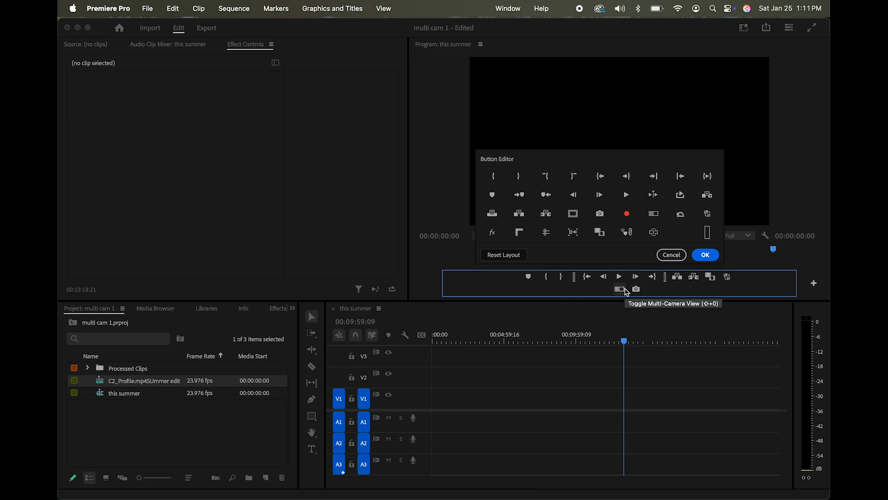
pyautogui.click(705, 255)
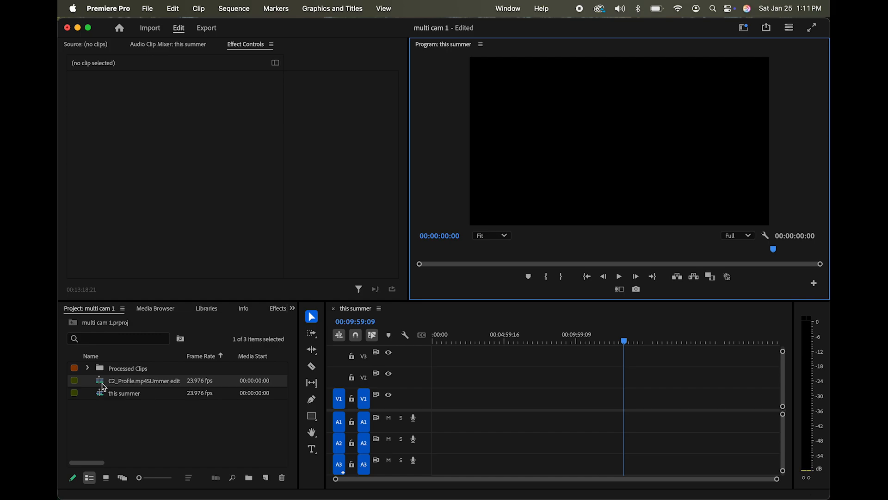
# Place the multi-camera source sequence at the start of the "this summer" timeline and move the playhead to about 47 seconds.
pyautogui.moveTo(104, 388); pyautogui.dragTo(432, 408)
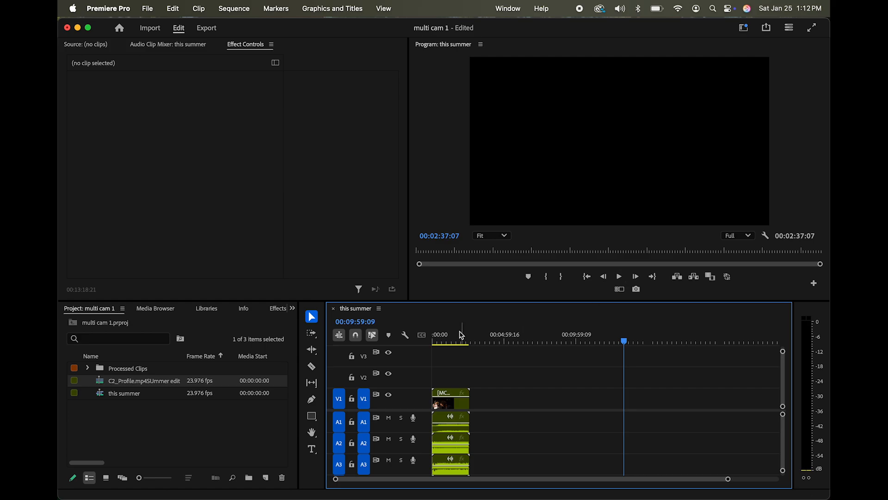
pyautogui.click(448, 340)
pyautogui.moveTo(449, 339)
pyautogui.mouseDown()
pyautogui.moveTo(440, 337)
pyautogui.moveTo(456, 338)
pyautogui.moveTo(438, 337)
pyautogui.moveTo(461, 337)
pyautogui.moveTo(445, 340)
pyautogui.mouseUp()
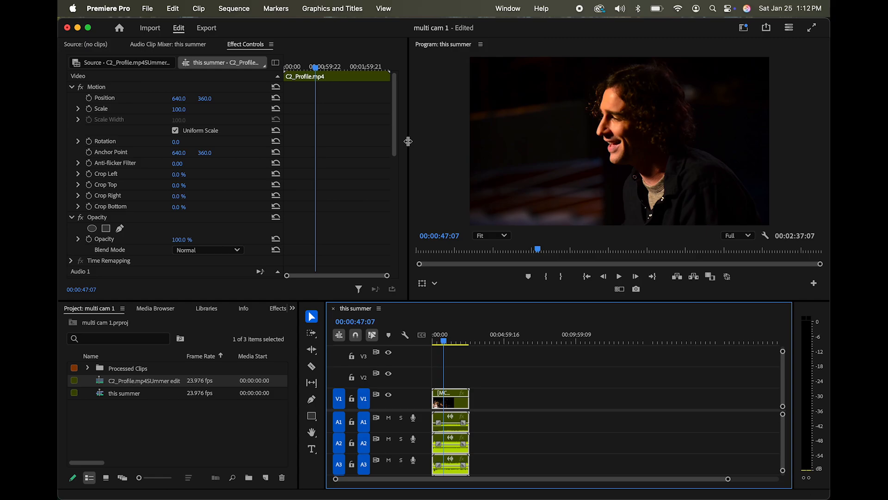
# Enlarge the program monitor in width and height and turn on the multi-camera view.
pyautogui.moveTo(409, 140); pyautogui.dragTo(315, 141)
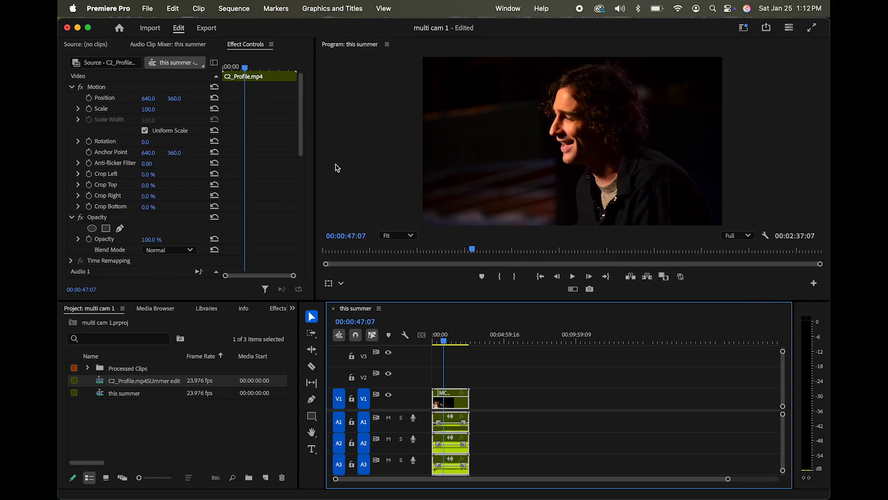
pyautogui.moveTo(356, 301); pyautogui.dragTo(357, 339)
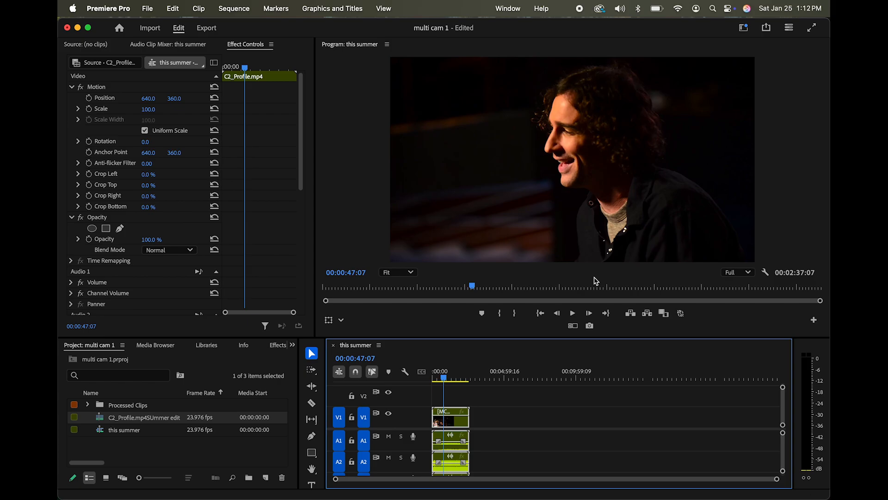
pyautogui.click(572, 325)
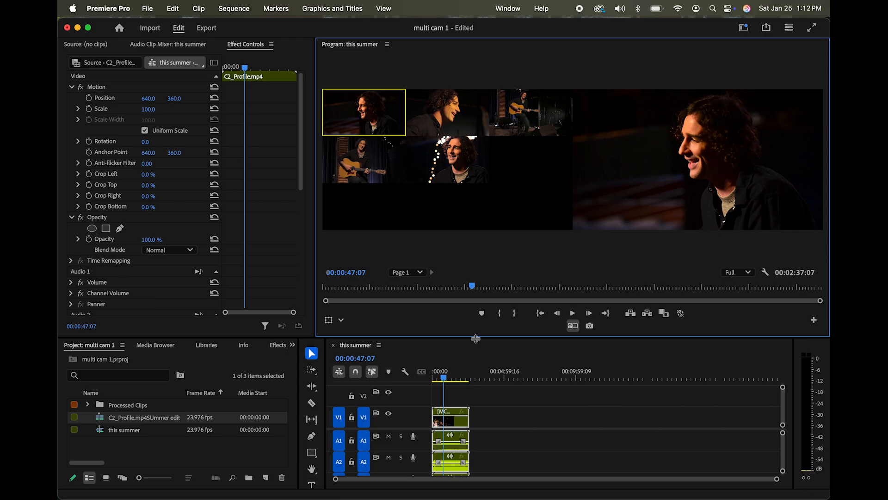
# Enlarge the timeline to show all audio tracks, solo track A1 and play a short passage from about 47 seconds.
pyautogui.moveTo(475, 338); pyautogui.dragTo(477, 161)
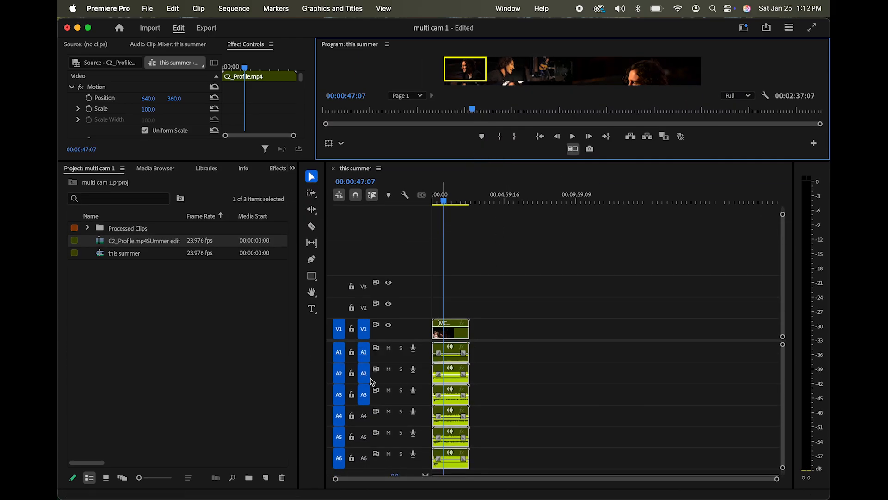
pyautogui.click(403, 350)
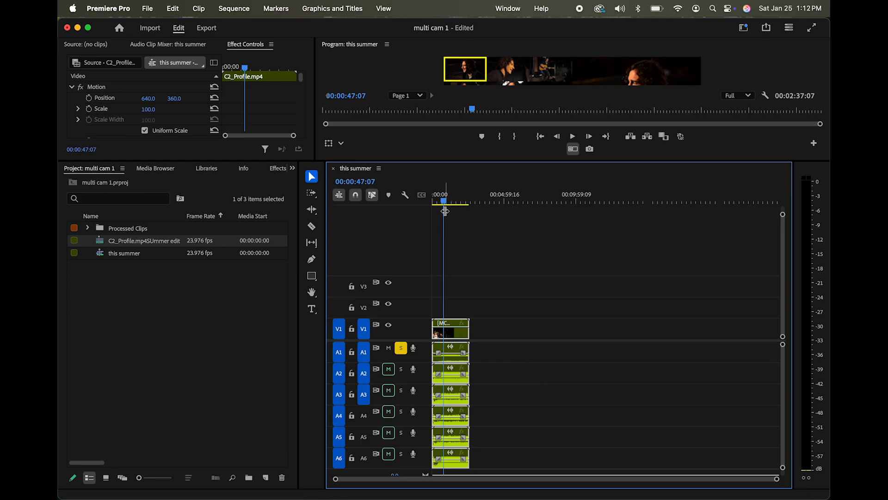
pyautogui.moveTo(446, 202); pyautogui.dragTo(445, 202)
pyautogui.press('space')
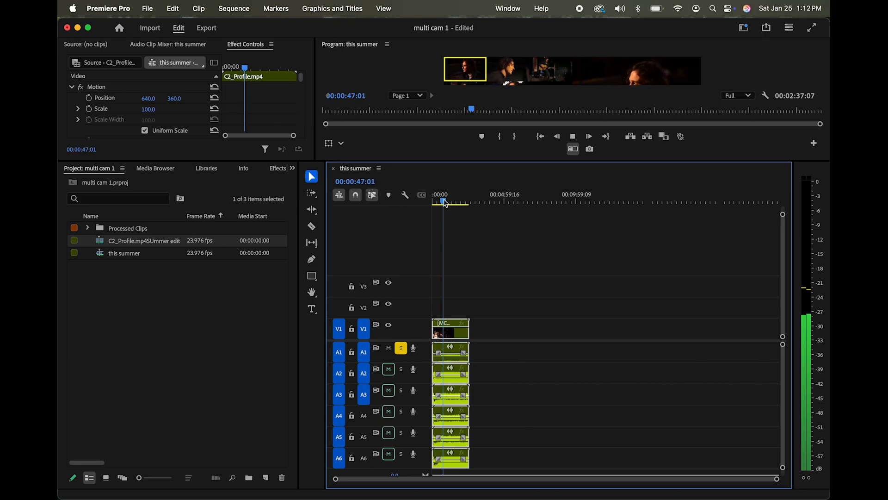
pyautogui.press('space')
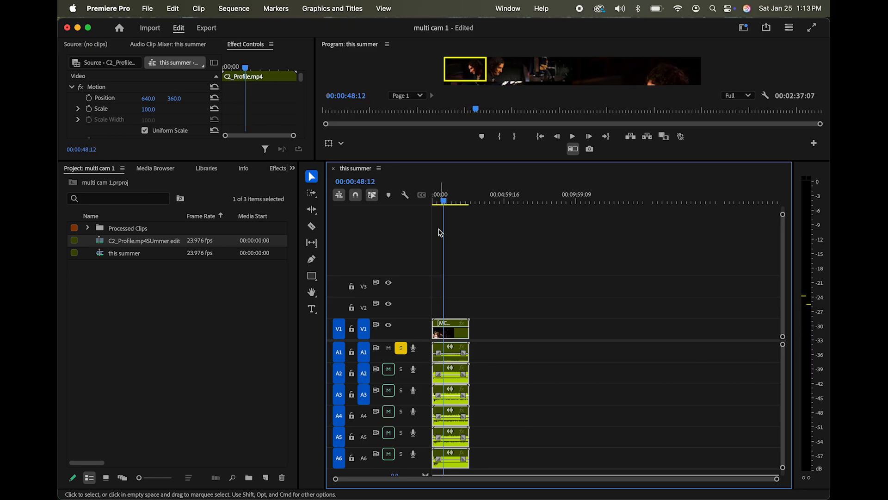
# Solo audio track A2 instead of A1, play a short passage, and leave A2 muted with its solo off.
pyautogui.click(400, 368)
pyautogui.click(401, 348)
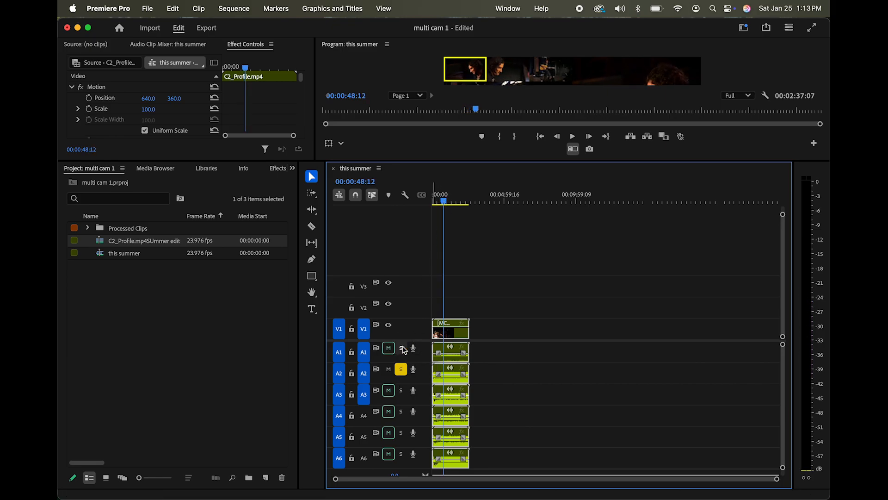
pyautogui.press('space')
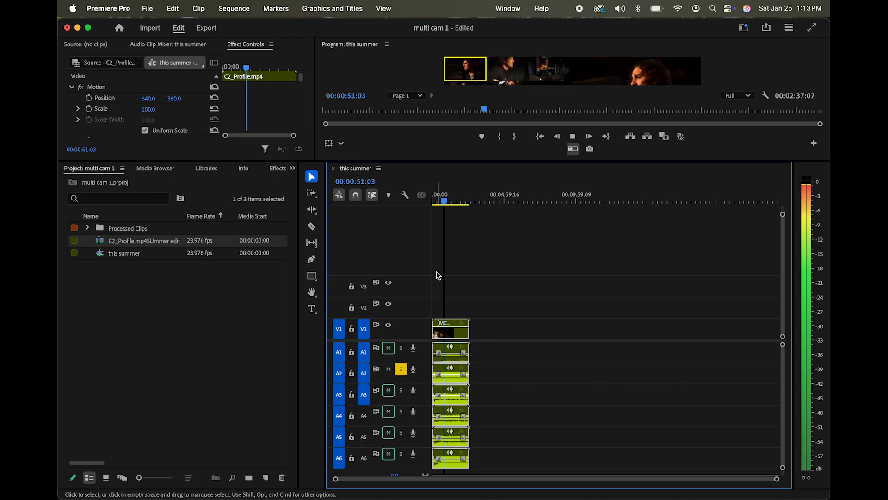
pyautogui.press('space')
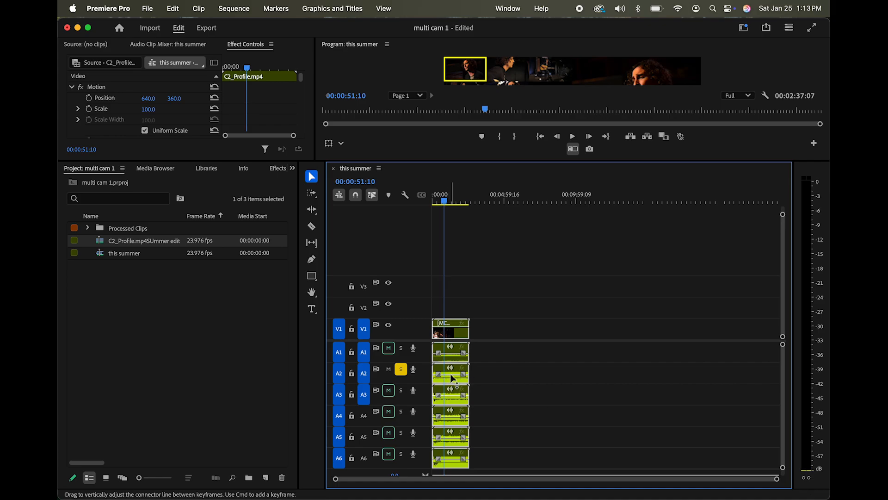
pyautogui.click(390, 372)
pyautogui.click(402, 371)
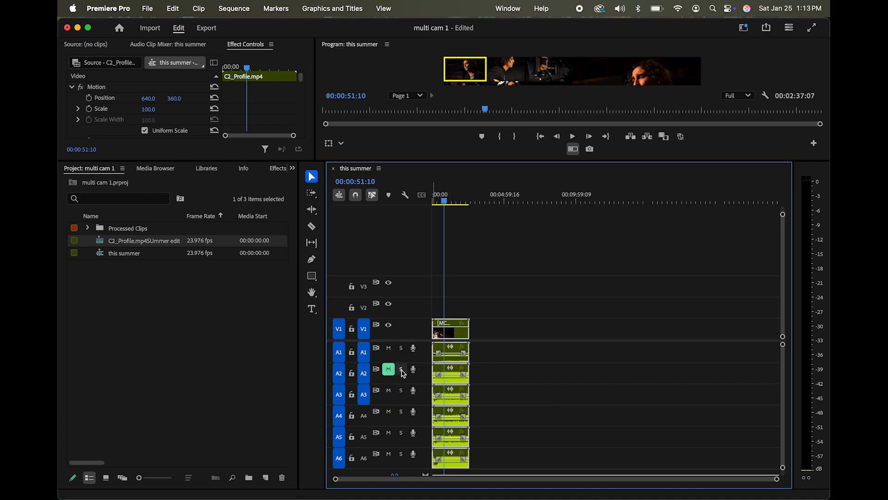
# Listen to audio track A3 in solo, then mute it and turn its solo off.
pyautogui.click(402, 391)
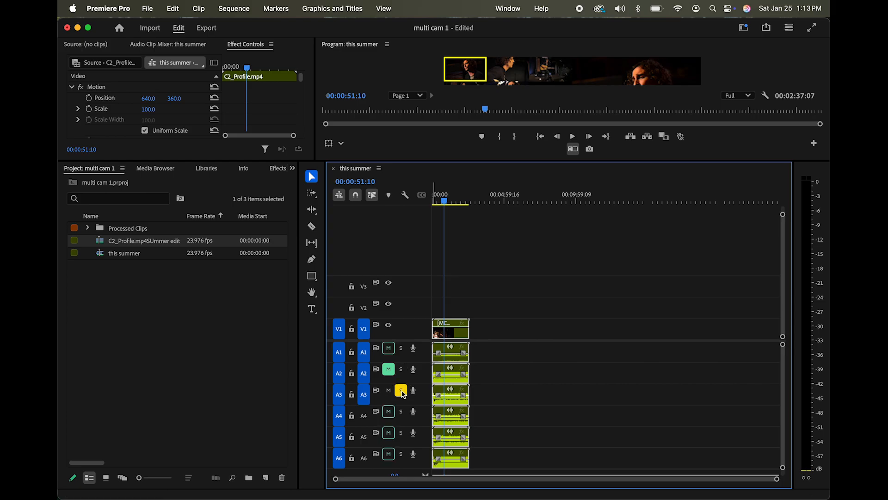
pyautogui.press('space')
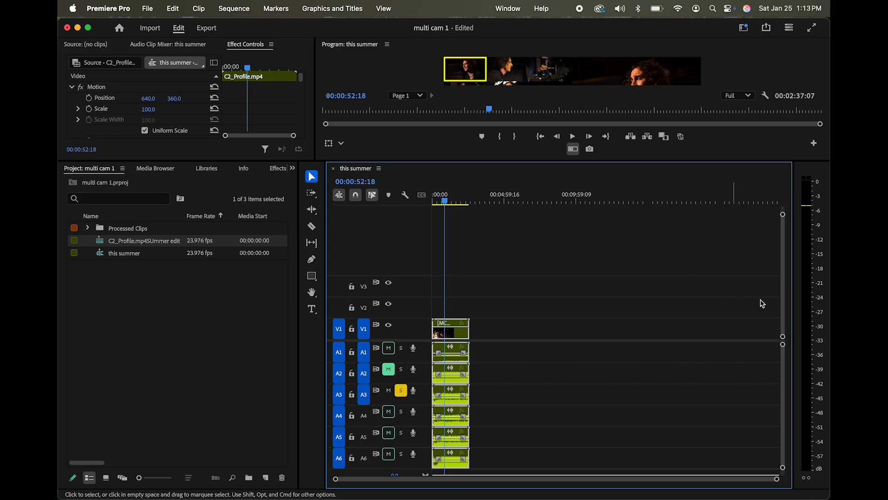
pyautogui.click(389, 390)
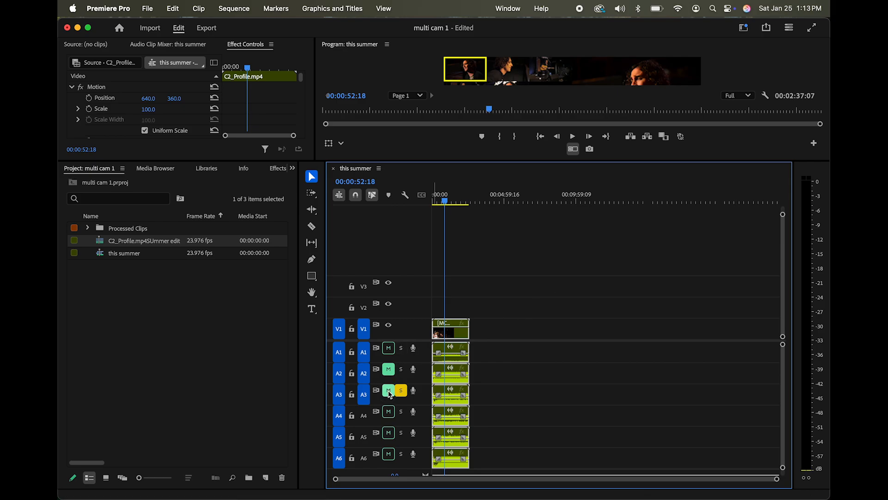
pyautogui.click(402, 392)
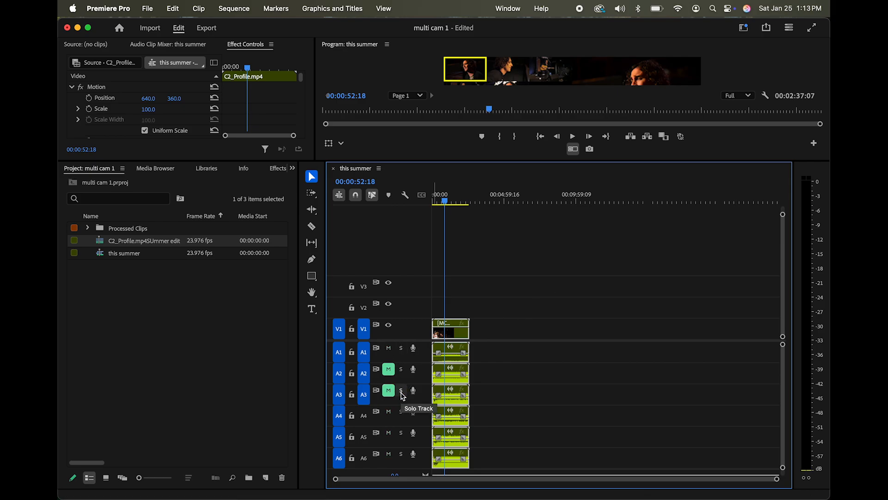
# Play a short passage with only audio track A4 soloed, and leave A4 muted and unsoloed.
pyautogui.click(401, 412)
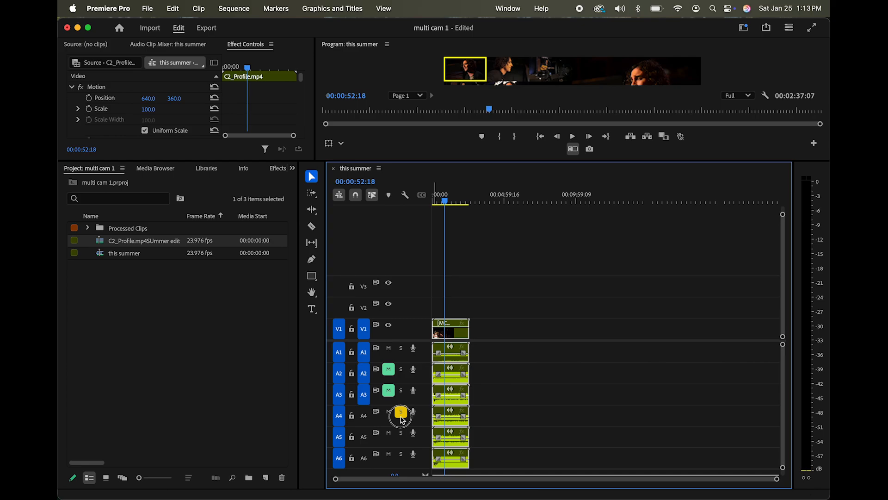
pyautogui.press('space')
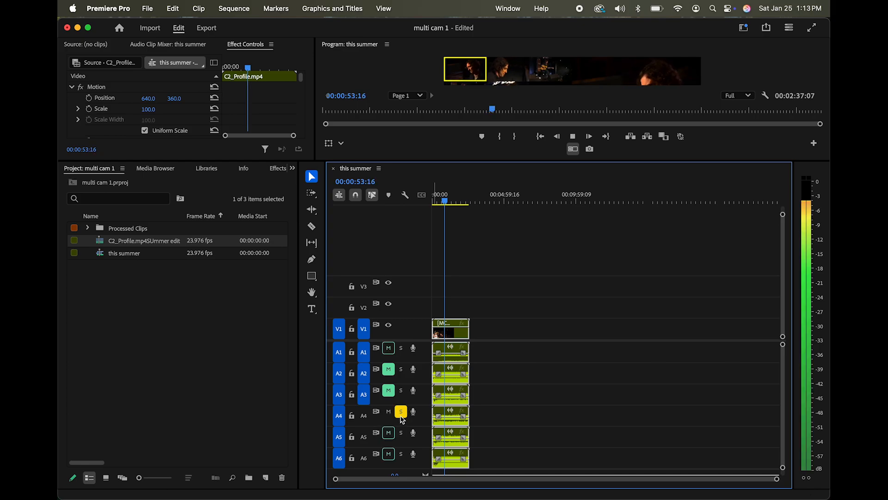
pyautogui.press('space')
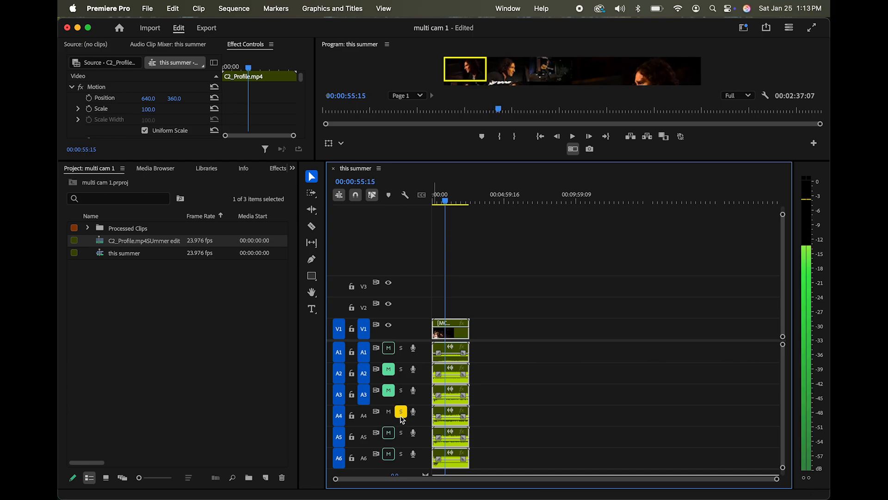
pyautogui.click(389, 412)
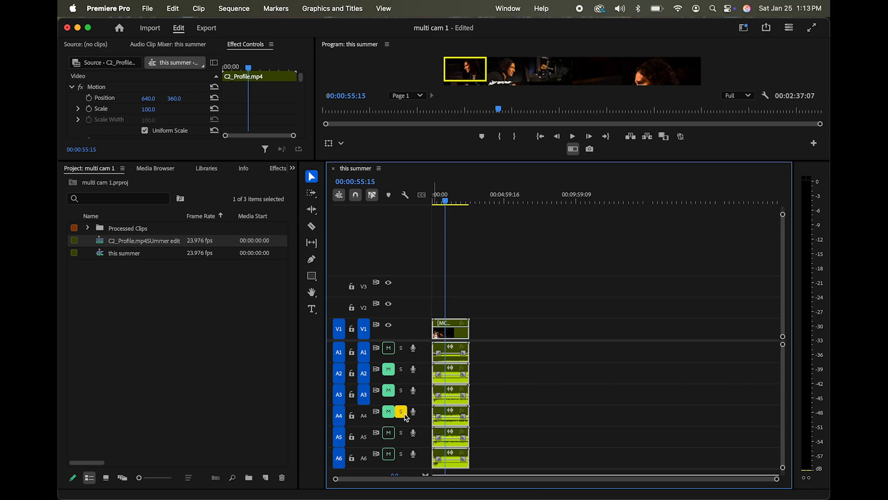
pyautogui.click(401, 411)
# Audition audio track A5 in solo for a couple of seconds, then end its solo and mute it.
pyautogui.click(401, 433)
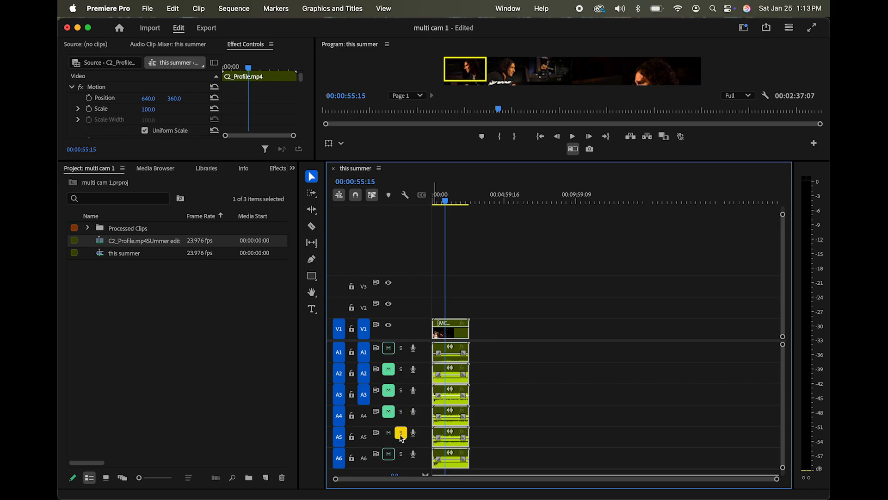
pyautogui.press('space')
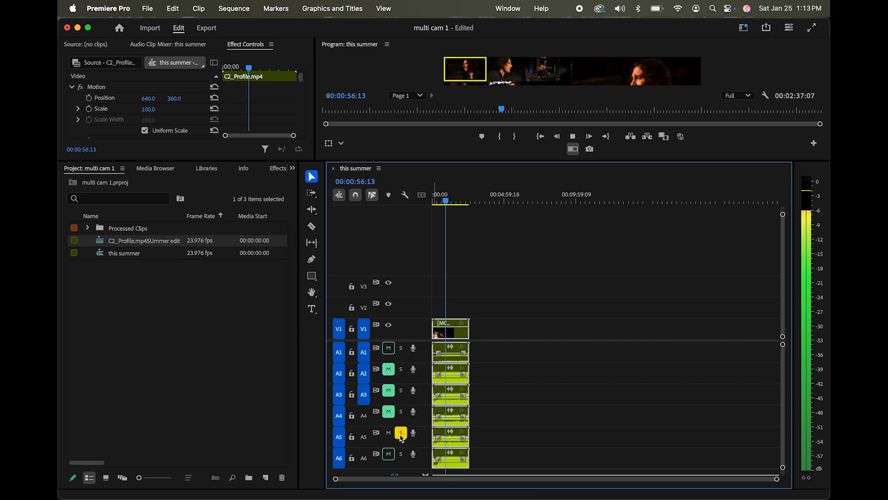
pyautogui.press('space')
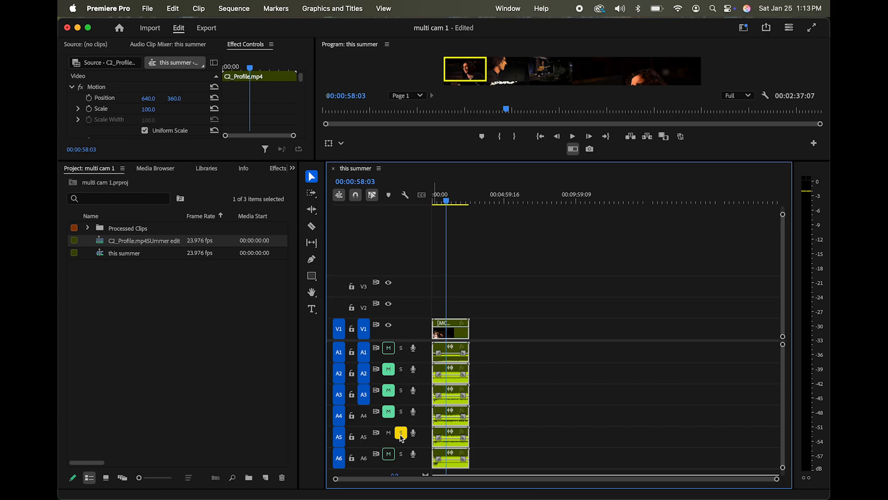
pyautogui.click(401, 434)
pyautogui.click(388, 433)
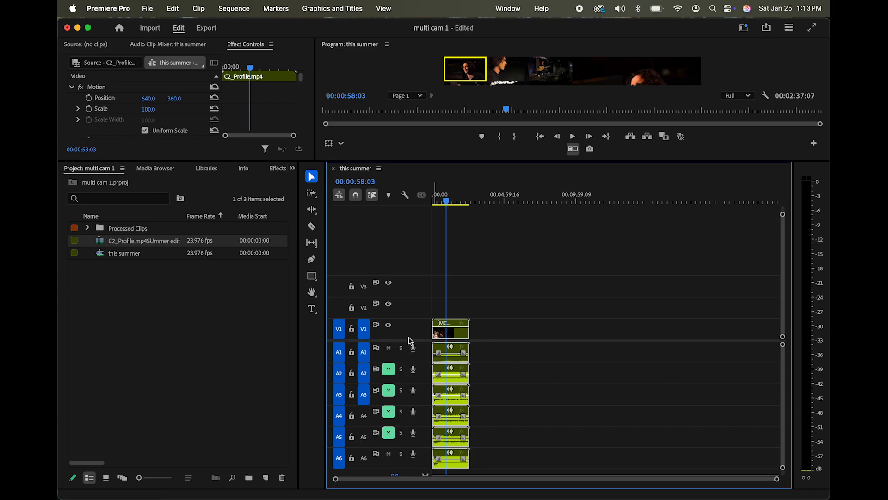
# Audition audio track A6 in solo for a couple of seconds, and leave it muted with its solo off.
pyautogui.click(401, 457)
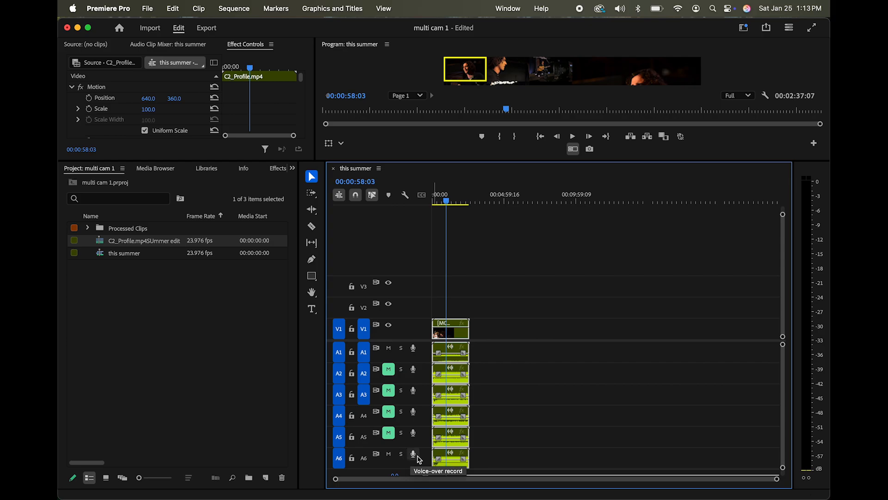
pyautogui.press('space')
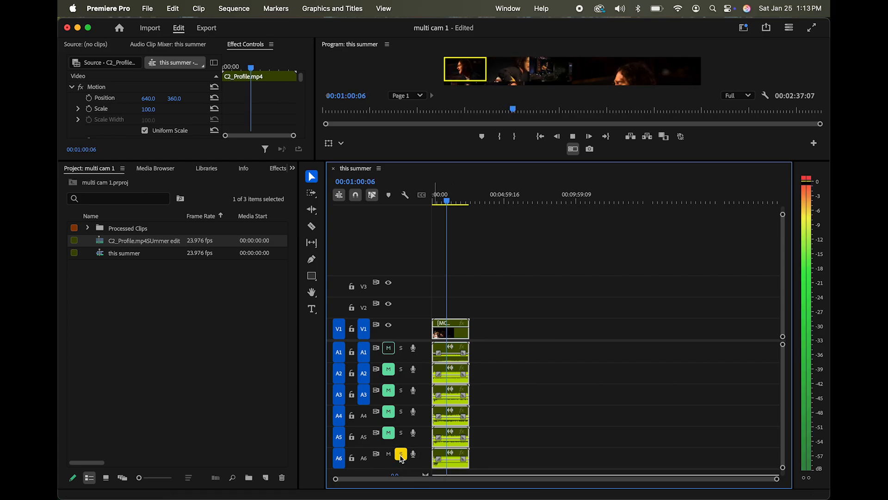
pyautogui.press('space')
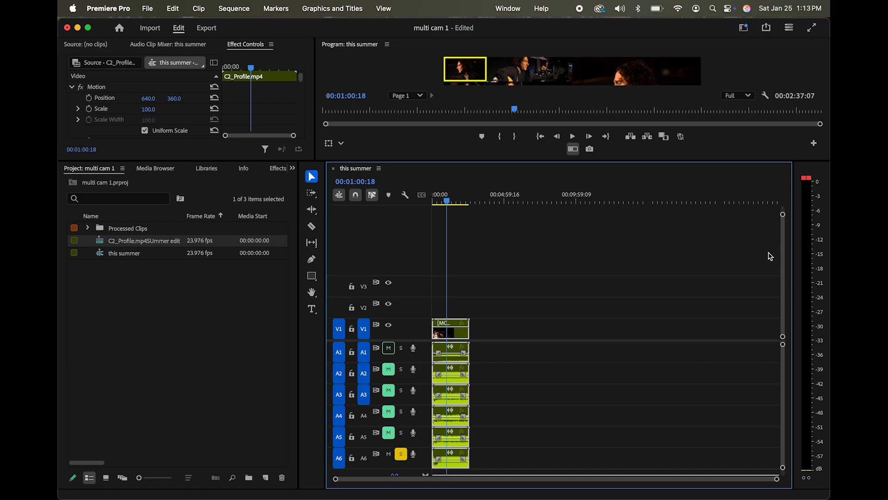
pyautogui.click(389, 454)
pyautogui.click(402, 456)
# Solo audio track A1 and raise the volume of its clip while the sequence plays.
pyautogui.click(401, 348)
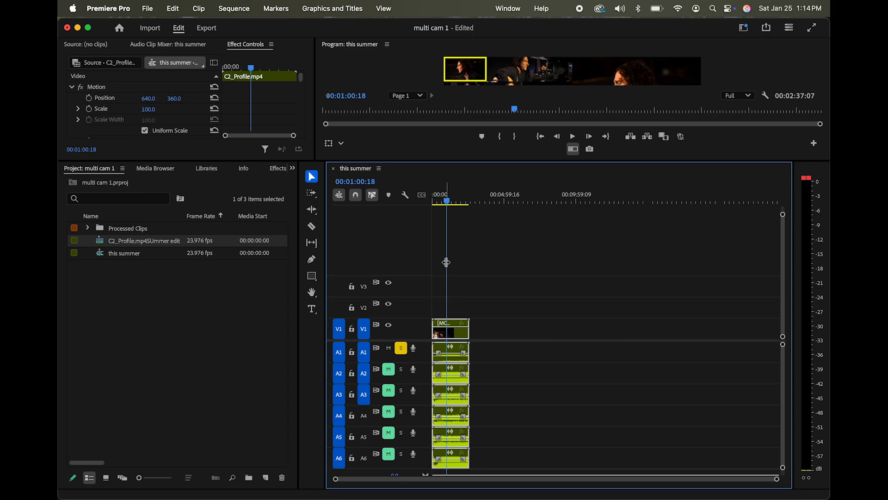
pyautogui.press('space')
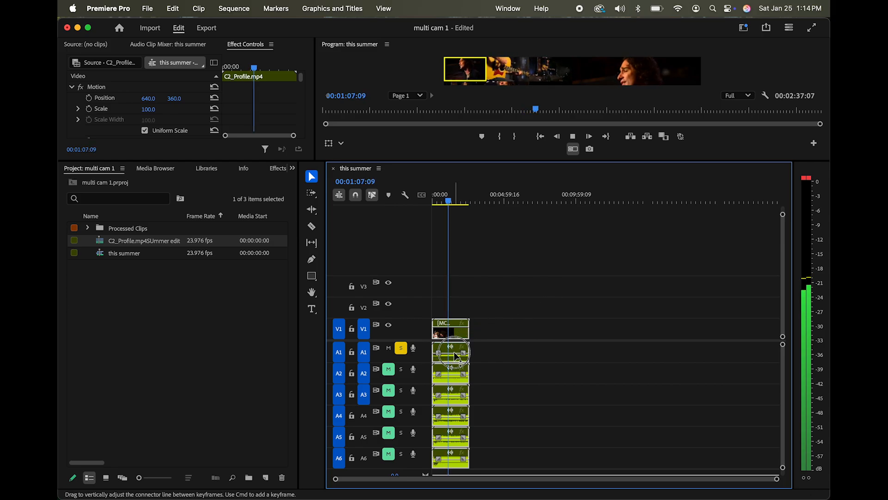
pyautogui.moveTo(456, 355); pyautogui.dragTo(455, 352)
pyautogui.press('space')
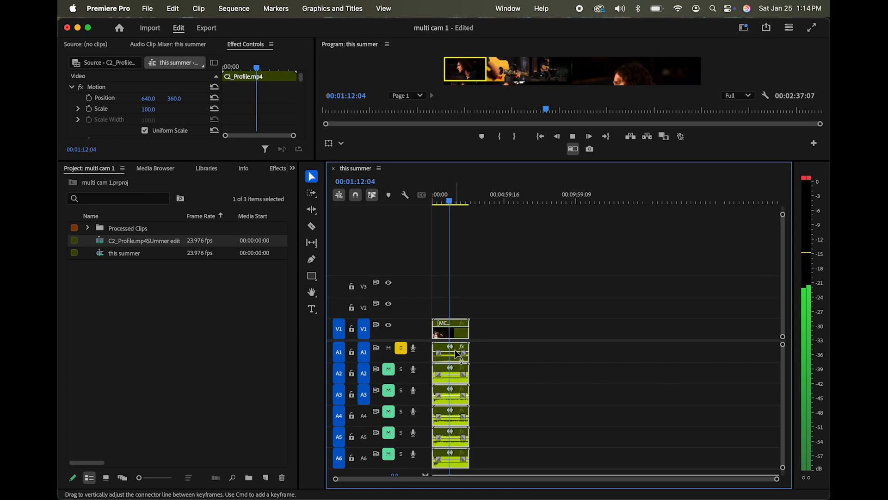
pyautogui.moveTo(454, 352); pyautogui.dragTo(454, 348)
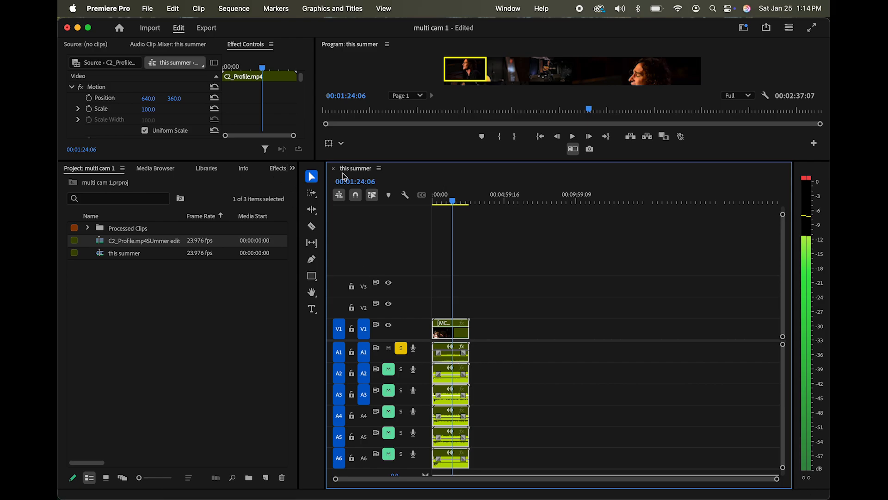
# Enlarge the multi-camera monitor view and play the clapperboard section from the start of the sequence.
pyautogui.moveTo(383, 161); pyautogui.dragTo(383, 302)
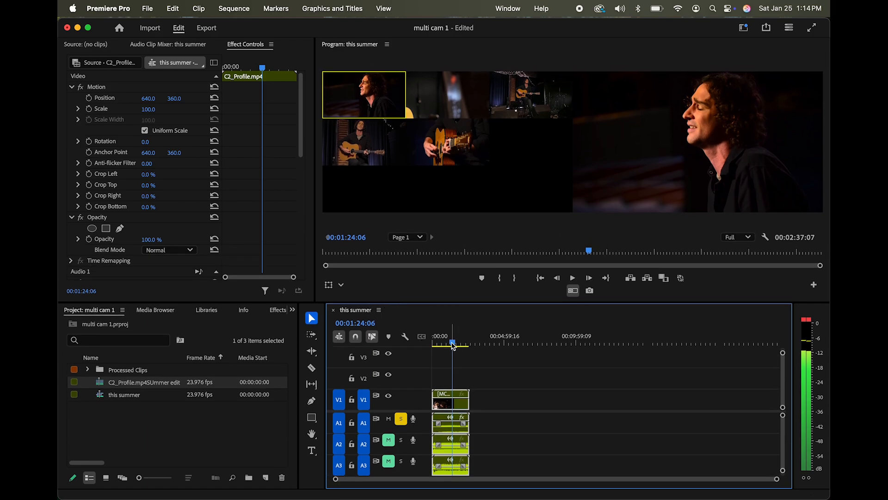
pyautogui.moveTo(452, 342); pyautogui.dragTo(264, 353)
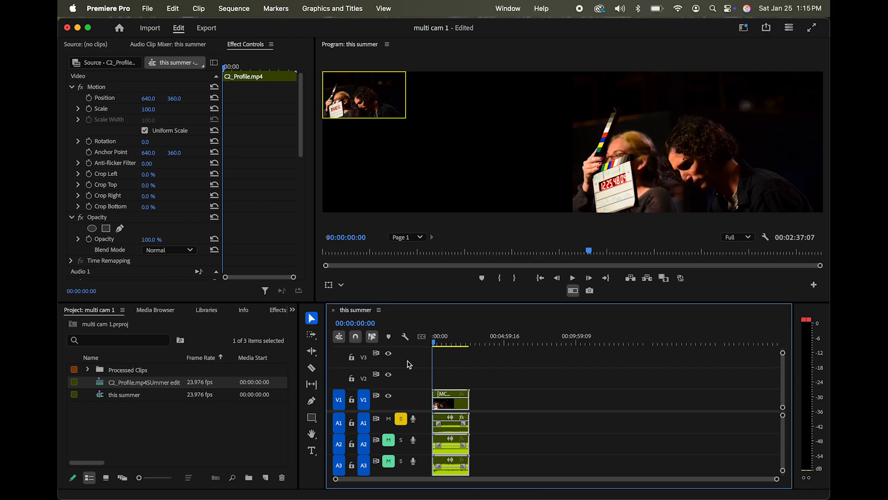
pyautogui.press('space')
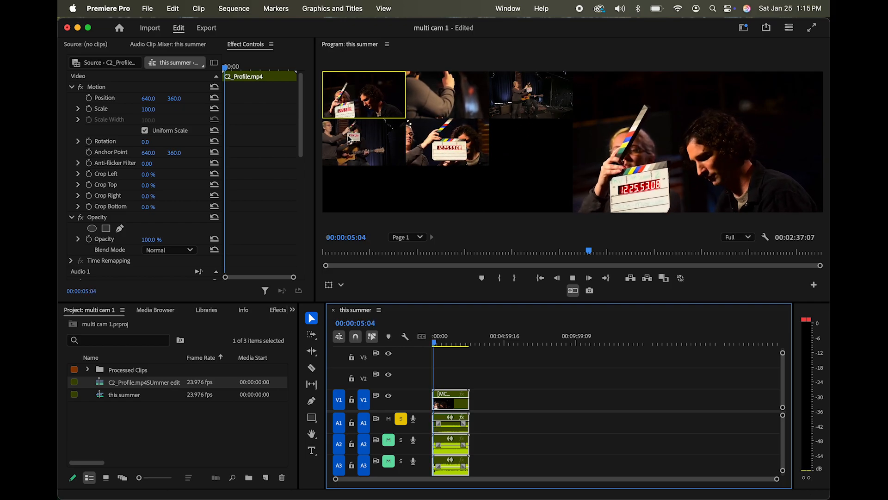
pyautogui.press('space')
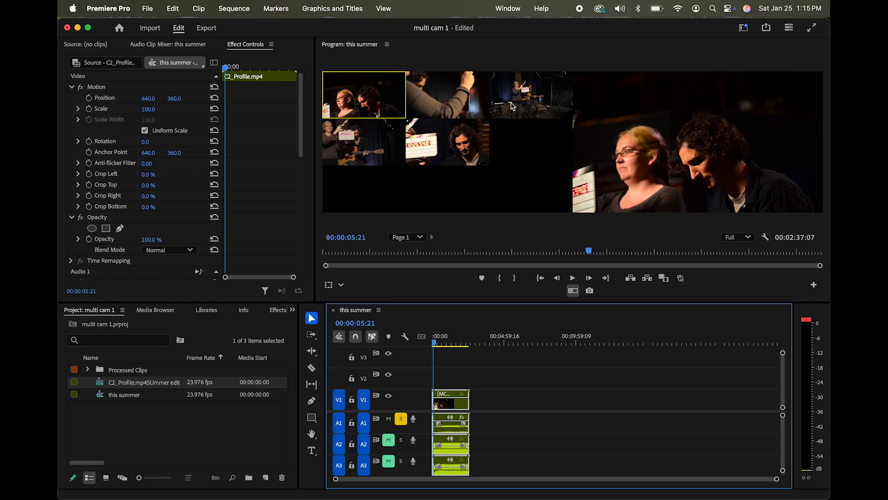
# Switch to the C5_Jib camera, and during playback cut live to C3_strings, C2_Profile, C4_Slider, C1_Master_1, C3_strings and back to C5_Jib.
pyautogui.click(522, 107)
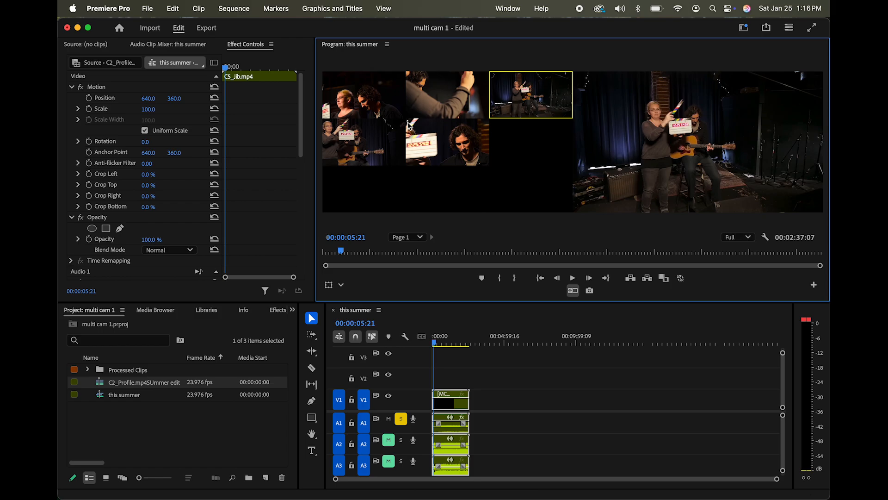
pyautogui.press('space')
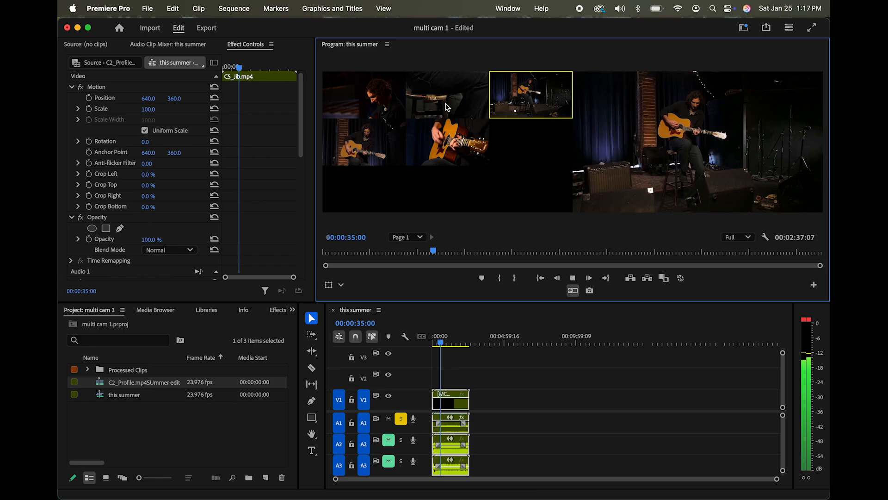
pyautogui.click(444, 113)
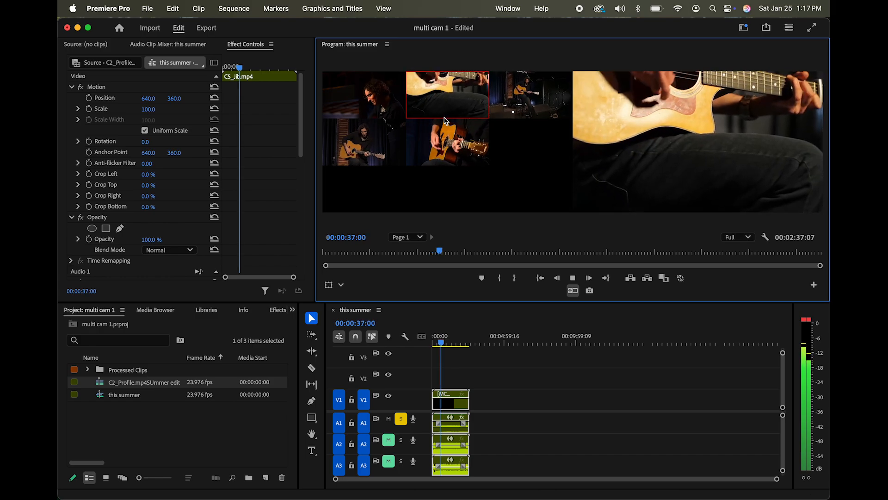
pyautogui.click(371, 102)
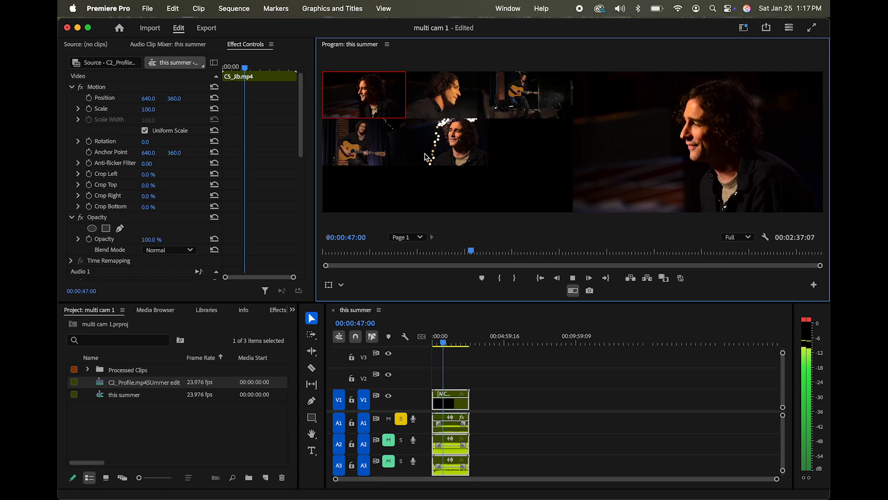
pyautogui.click(456, 151)
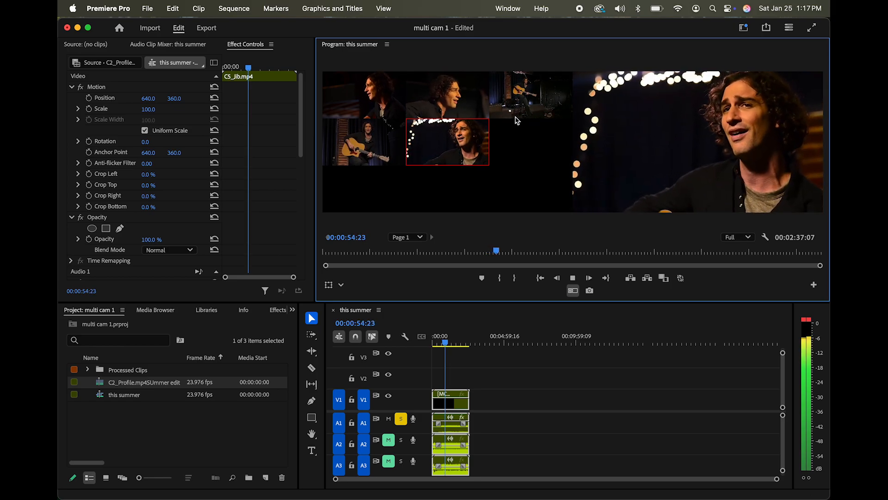
pyautogui.click(370, 149)
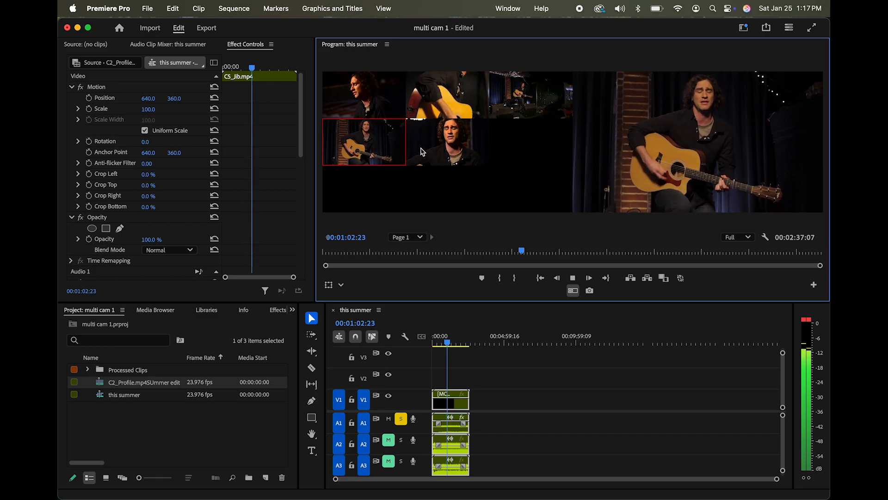
pyautogui.click(463, 99)
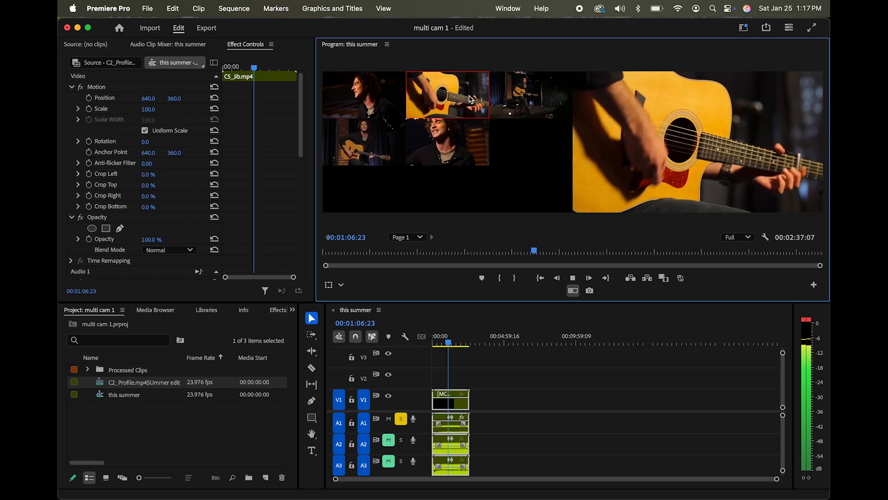
pyautogui.click(527, 100)
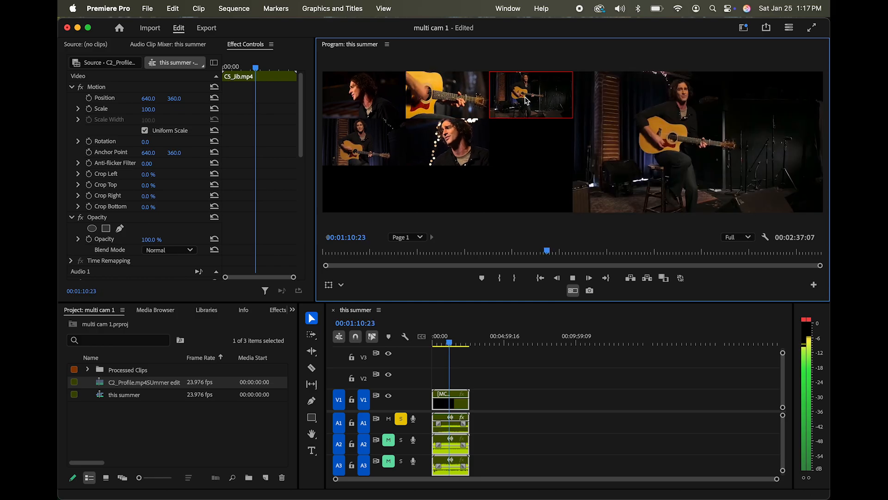
pyautogui.press('space')
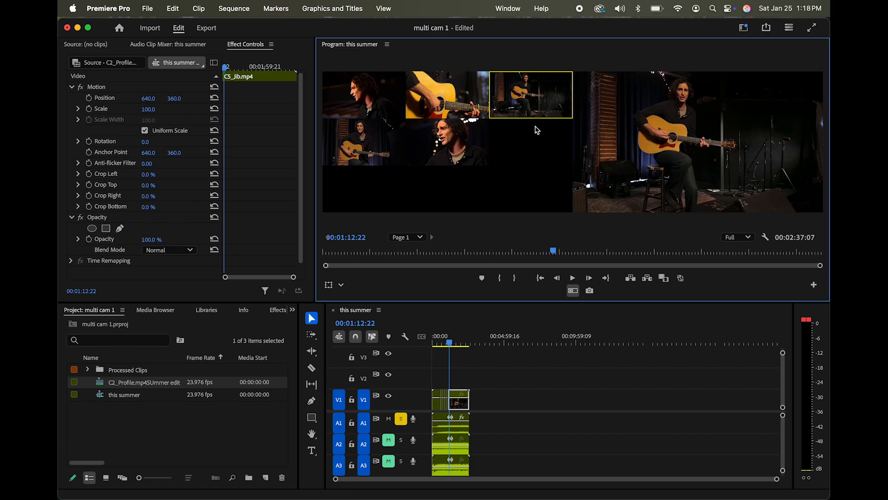
# Fit the whole sequence in the timeline view and scrub through the recorded camera cuts.
pyautogui.click(450, 346)
pyautogui.moveTo(451, 347); pyautogui.dragTo(451, 348)
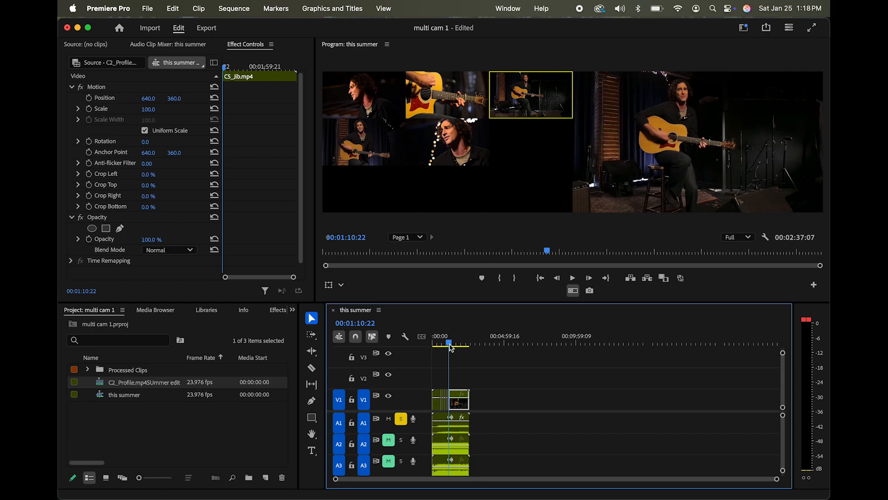
pyautogui.press('\\')
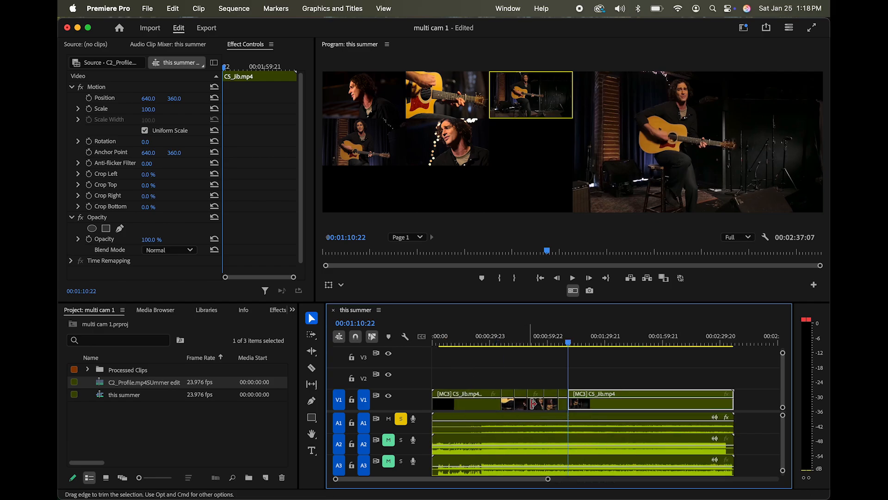
pyautogui.click(451, 343)
pyautogui.moveTo(451, 343); pyautogui.dragTo(466, 342)
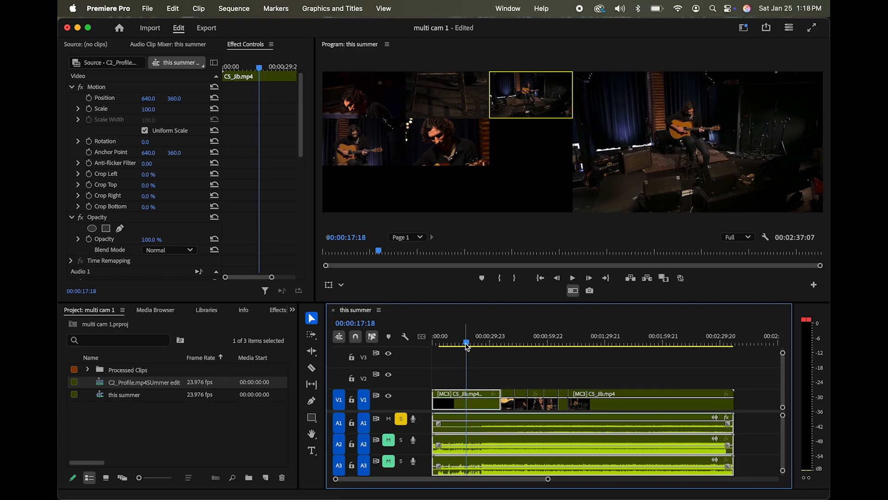
pyautogui.moveTo(466, 345); pyautogui.dragTo(499, 346)
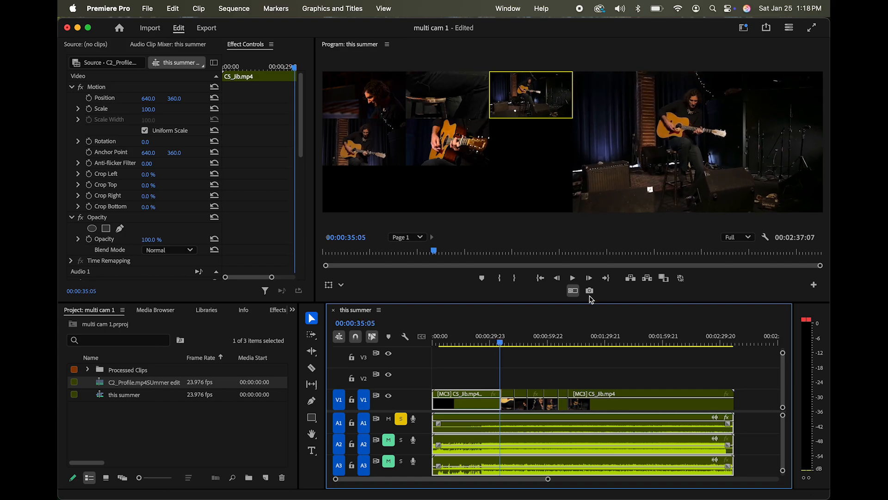
pyautogui.click(501, 344)
pyautogui.moveTo(501, 343); pyautogui.dragTo(577, 348)
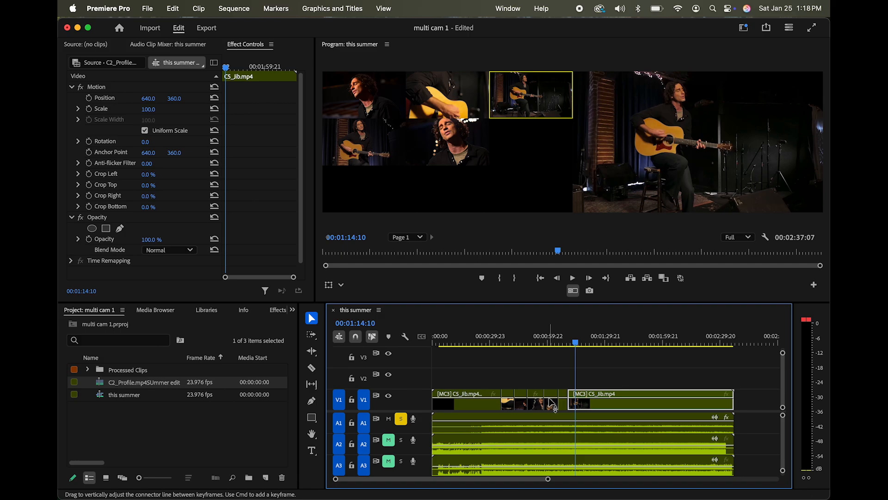
pyautogui.click(554, 342)
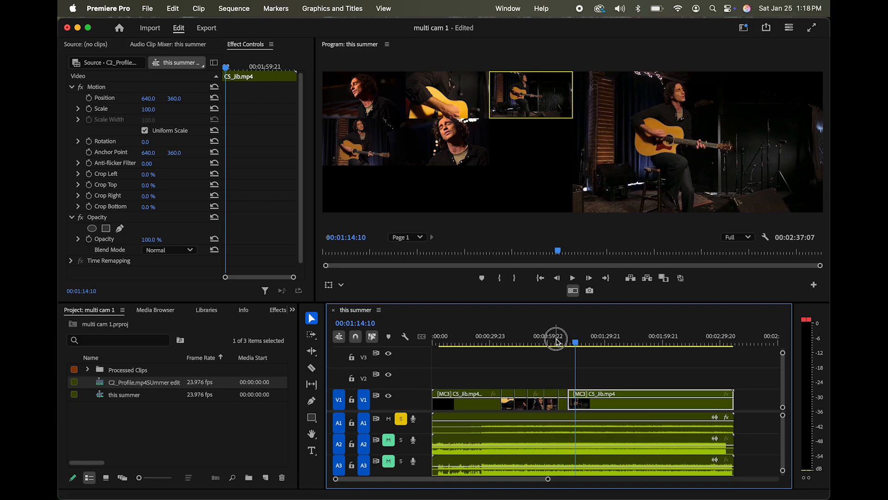
pyautogui.moveTo(555, 342); pyautogui.dragTo(518, 321)
# Delete the C4_Slider clip at about 00:00:54 and extend the start of the following C1_Master_1 clip back to fill the gap.
pyautogui.click(538, 340)
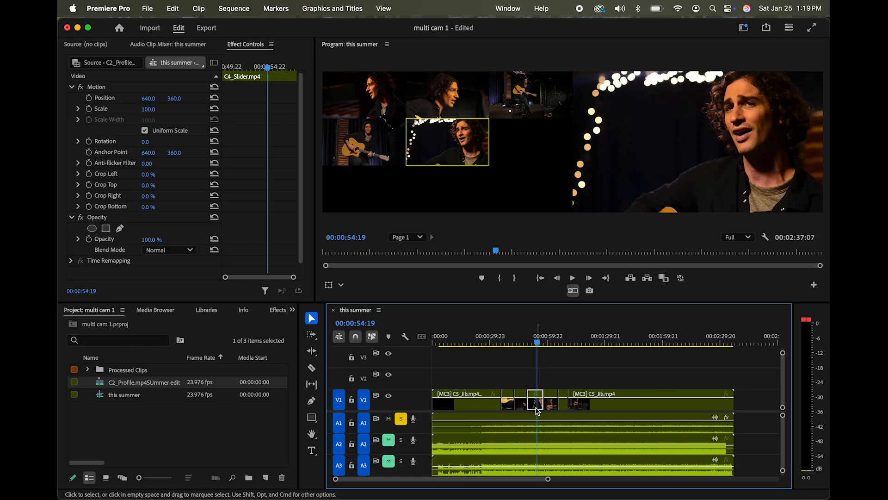
pyautogui.press('Delete')
pyautogui.moveTo(542, 400); pyautogui.dragTo(528, 400)
# Play and scrub across the cut from C2_Profile to C1_Master_1 to check the transition.
pyautogui.click(520, 342)
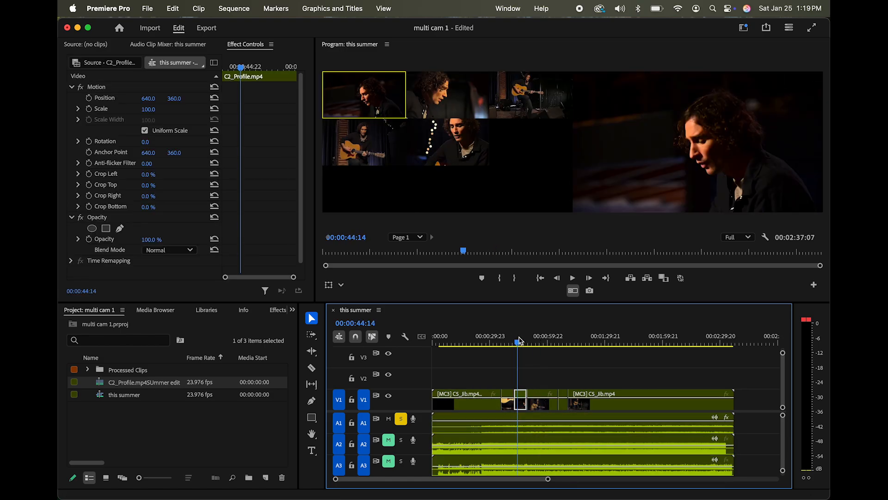
pyautogui.press('space')
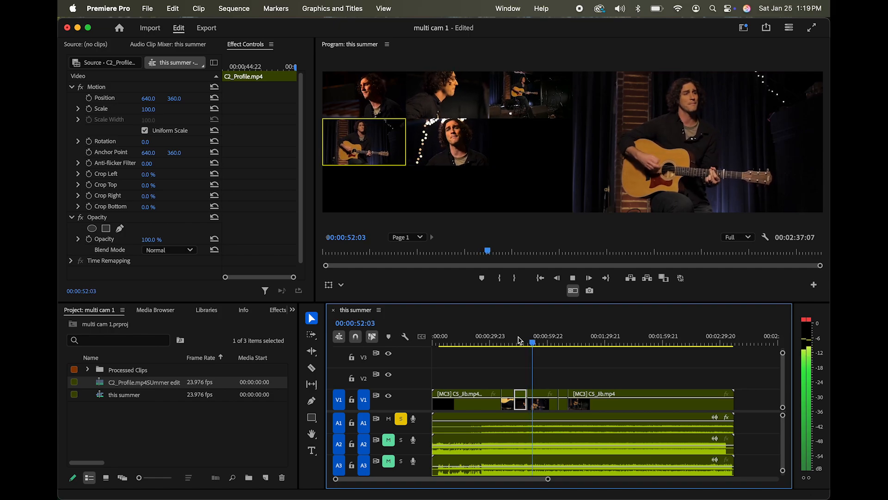
pyautogui.press('space')
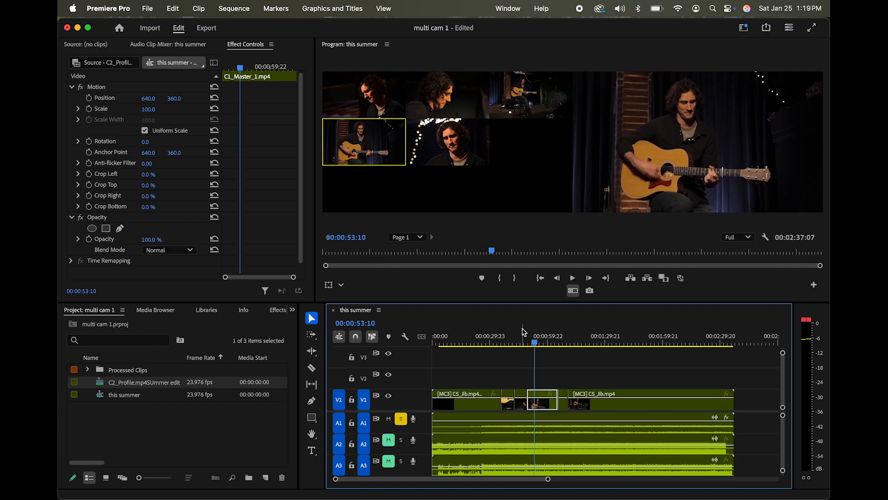
pyautogui.click(529, 342)
pyautogui.moveTo(528, 342); pyautogui.dragTo(521, 342)
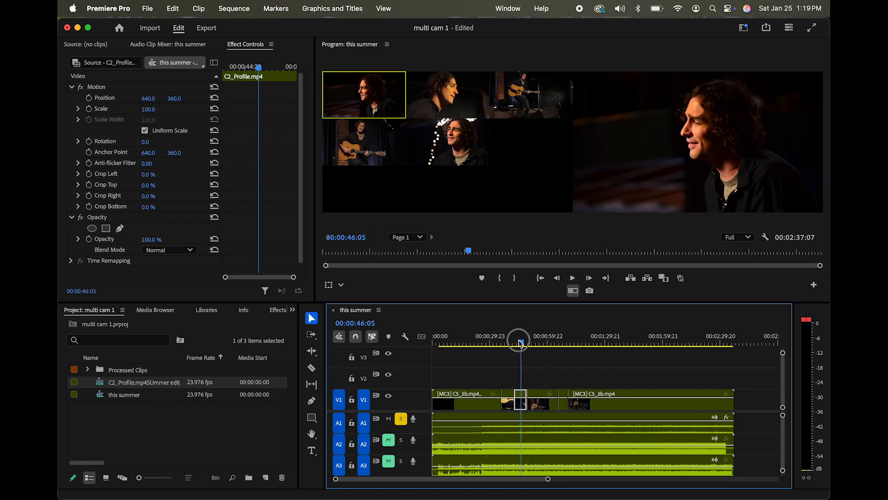
pyautogui.moveTo(521, 342)
pyautogui.mouseDown()
pyautogui.moveTo(561, 342)
pyautogui.moveTo(537, 343)
pyautogui.mouseUp()
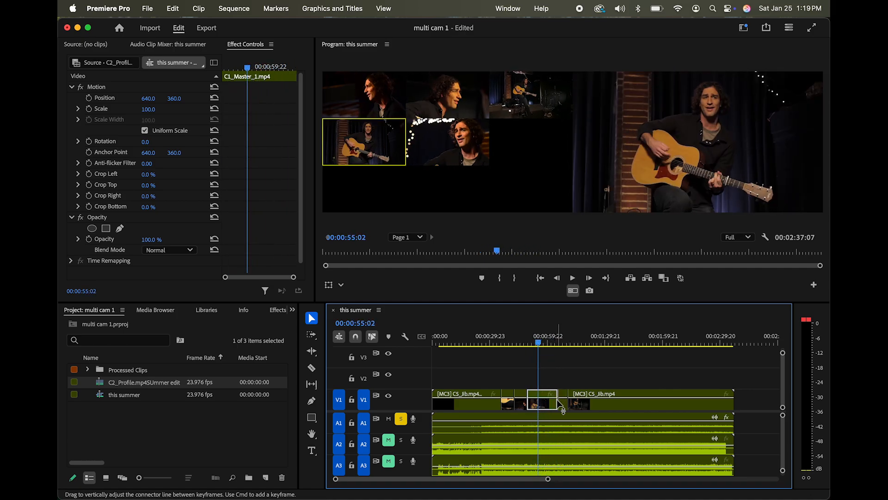
# Lengthen the second C3_strings clip at both ends by moving its cuts with C1_Master_1 and C5_Jib, and scrub over the result.
pyautogui.moveTo(555, 401); pyautogui.dragTo(581, 392)
pyautogui.click(574, 401)
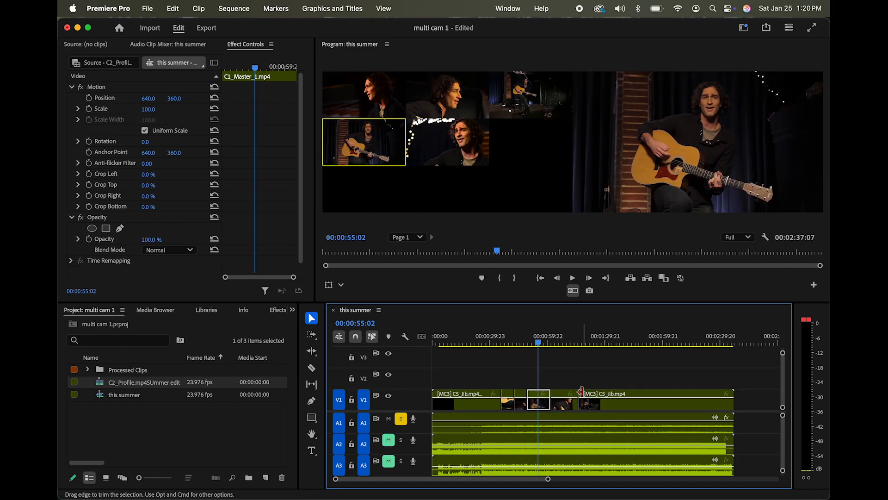
pyautogui.moveTo(539, 343)
pyautogui.mouseDown()
pyautogui.moveTo(559, 343)
pyautogui.moveTo(458, 349)
pyautogui.moveTo(736, 337)
pyautogui.moveTo(531, 341)
pyautogui.mouseUp()
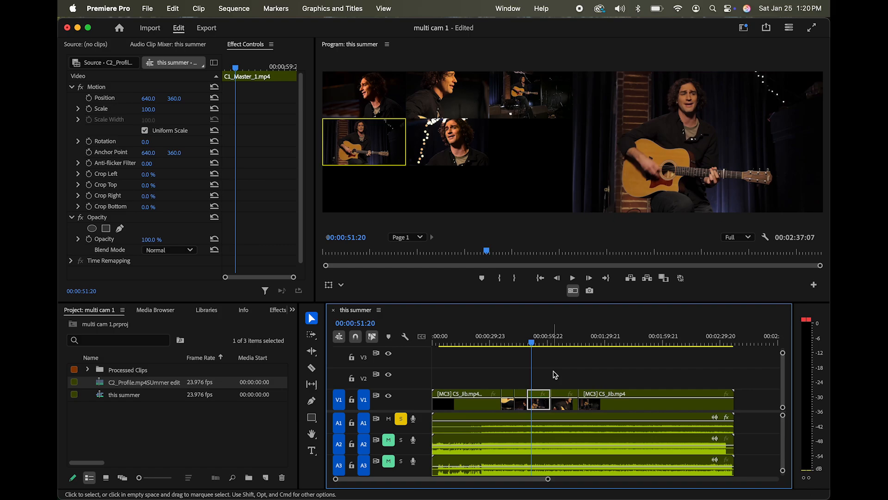
pyautogui.moveTo(533, 344); pyautogui.dragTo(566, 342)
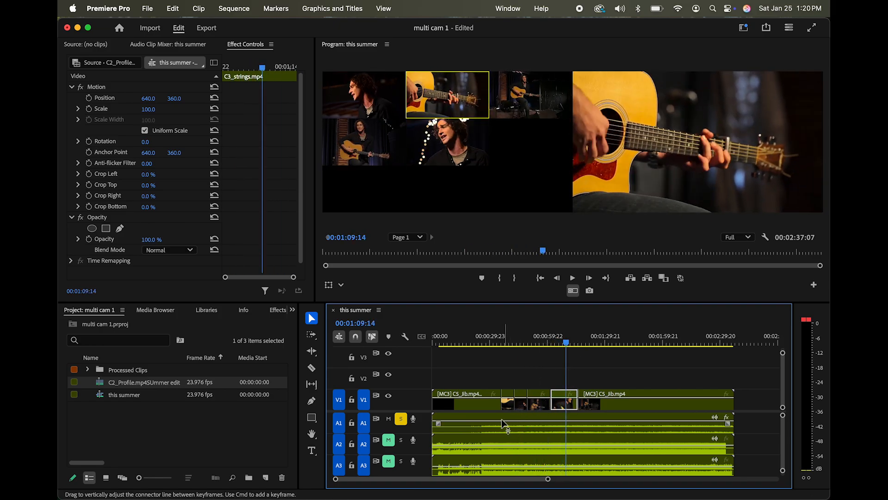
# Expand and collapse audio tracks A1, A2, A6 and A5 one after another to compare their waveforms.
pyautogui.doubleClick(427, 426)
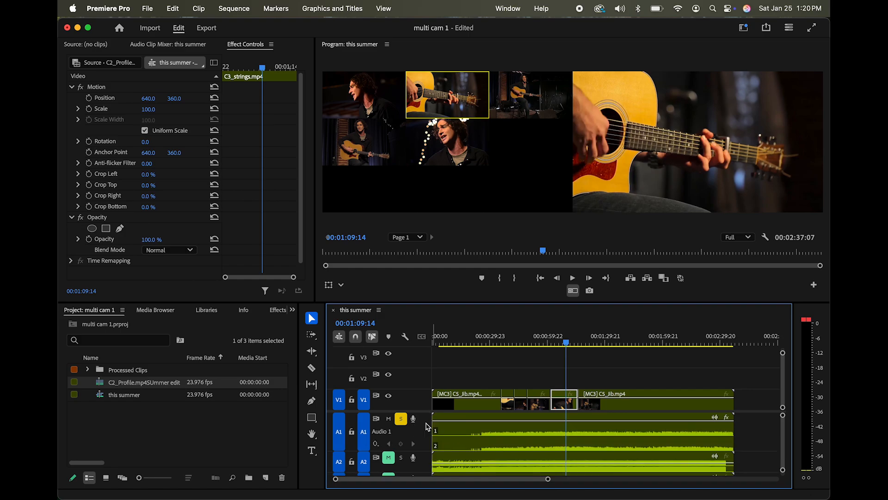
pyautogui.doubleClick(427, 426)
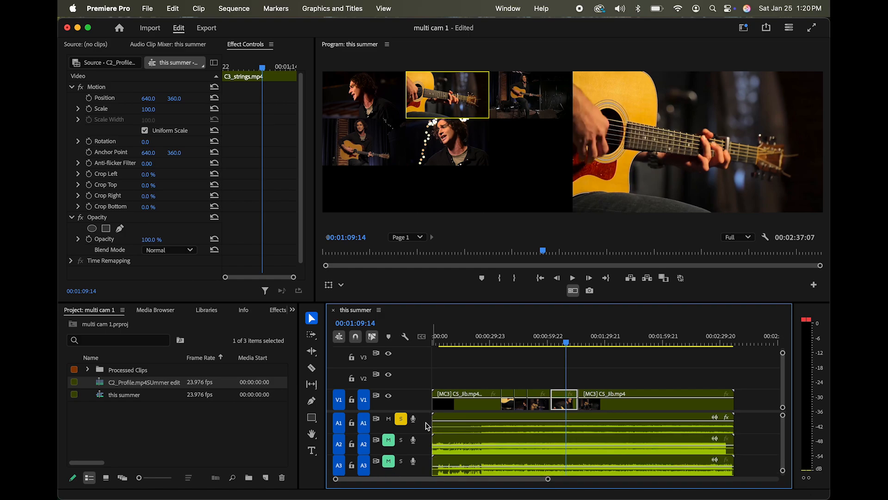
pyautogui.doubleClick(426, 447)
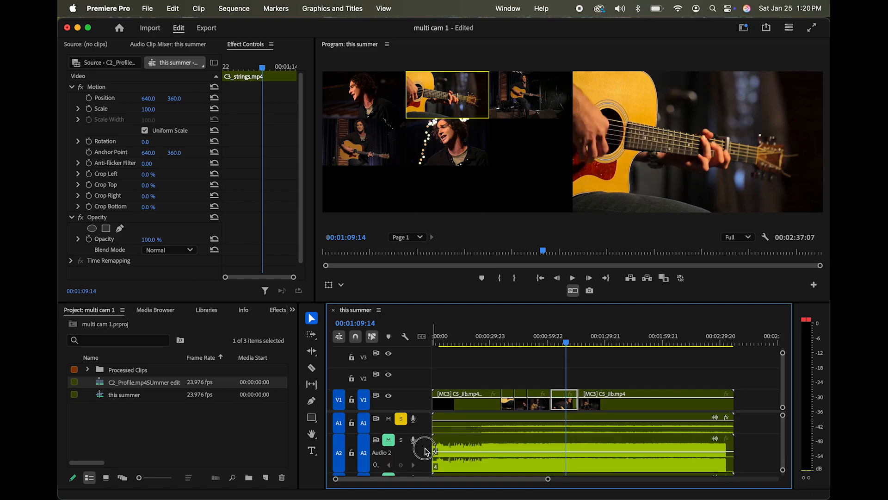
pyautogui.doubleClick(425, 450)
pyautogui.scroll(-5, 426, 470)
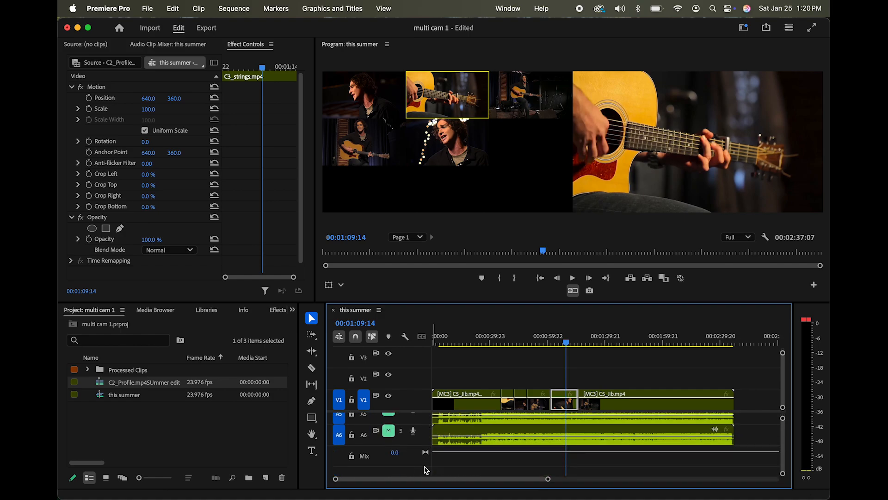
pyautogui.doubleClick(426, 449)
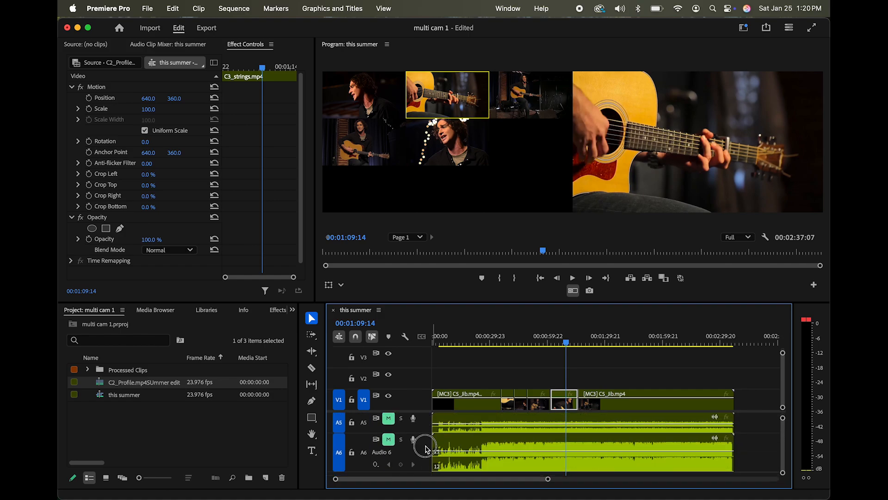
pyautogui.doubleClick(426, 448)
pyautogui.doubleClick(427, 428)
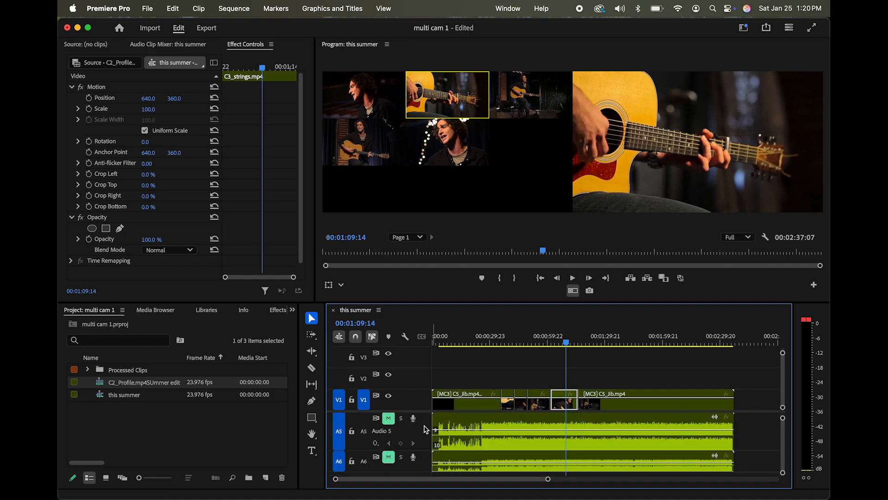
pyautogui.doubleClick(426, 430)
pyautogui.scroll(5, 426, 430)
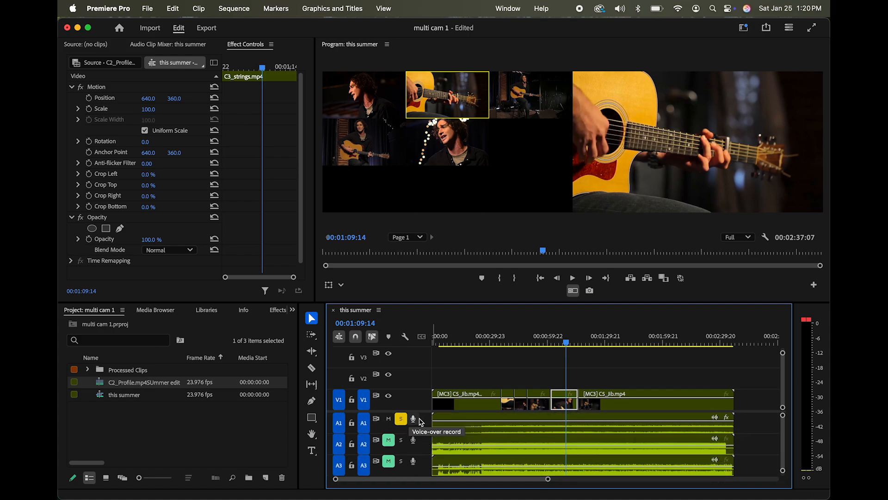
# Expand the A1 audio track to show its waveform at a larger height.
pyautogui.doubleClick(425, 424)
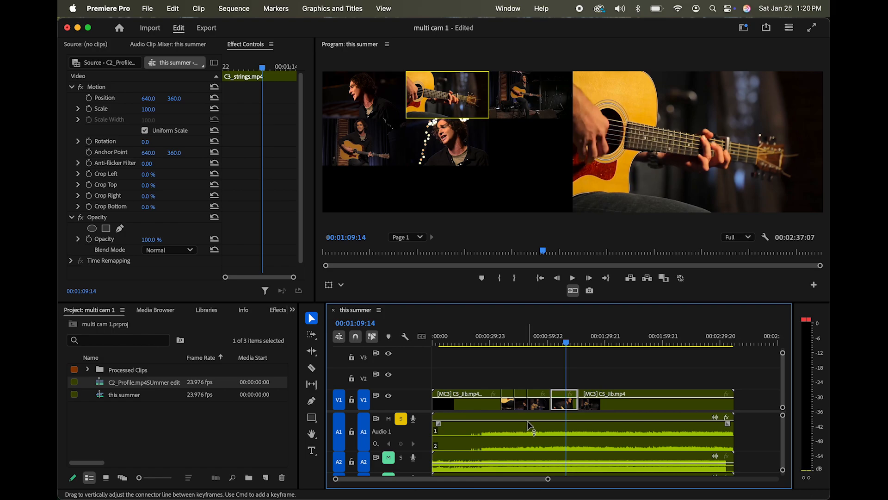
pyautogui.moveTo(535, 421); pyautogui.dragTo(536, 422)
pyautogui.click(564, 399)
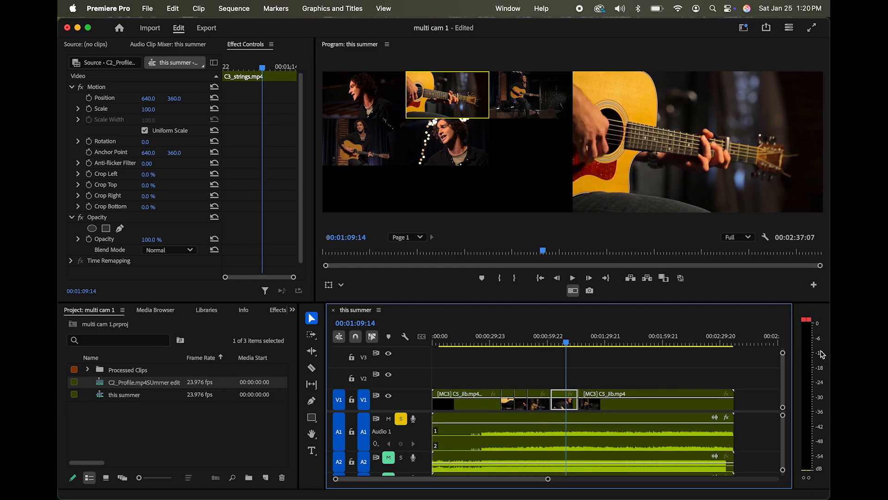
# Split all tracks at 00:02:34:05 and delete everything after the cut.
pyautogui.click(721, 337)
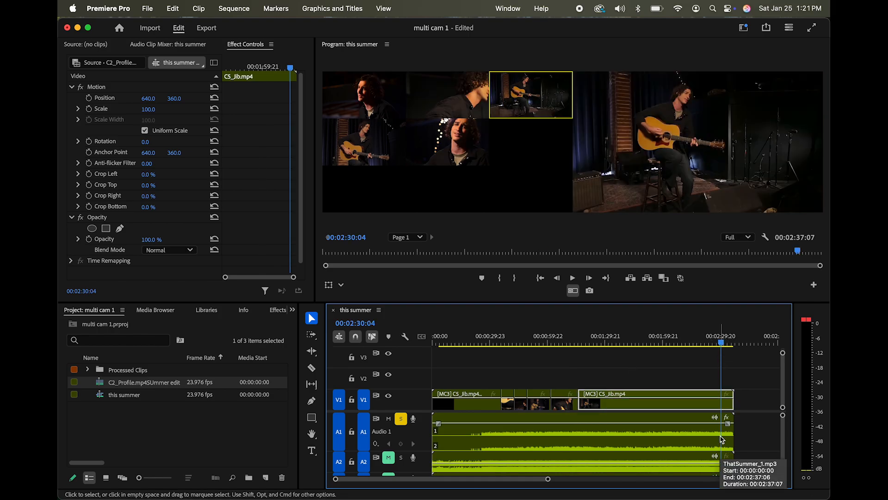
pyautogui.press('c')
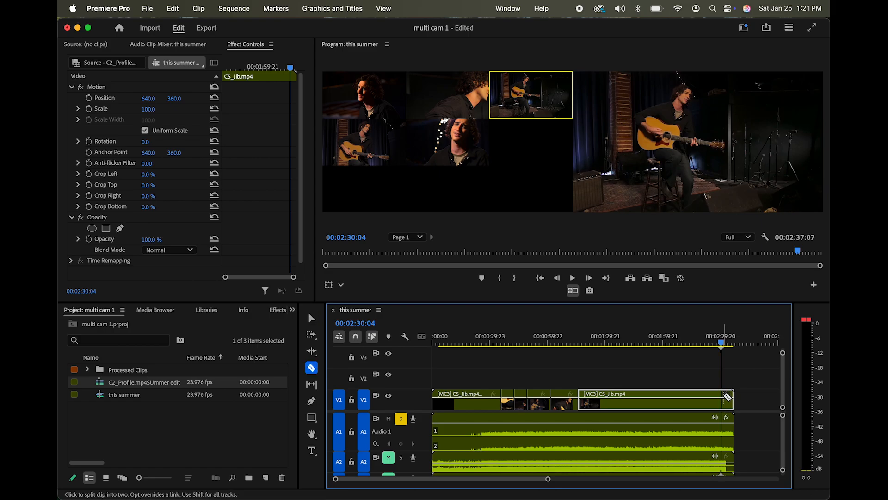
pyautogui.moveTo(722, 342); pyautogui.dragTo(731, 344)
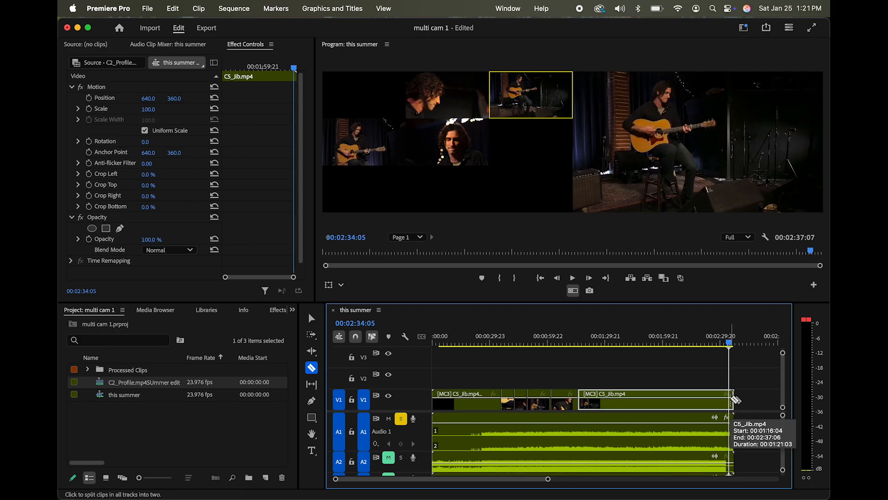
pyautogui.keyDown('shift'); pyautogui.click(731, 398); pyautogui.keyUp('shift')
pyautogui.press('v')
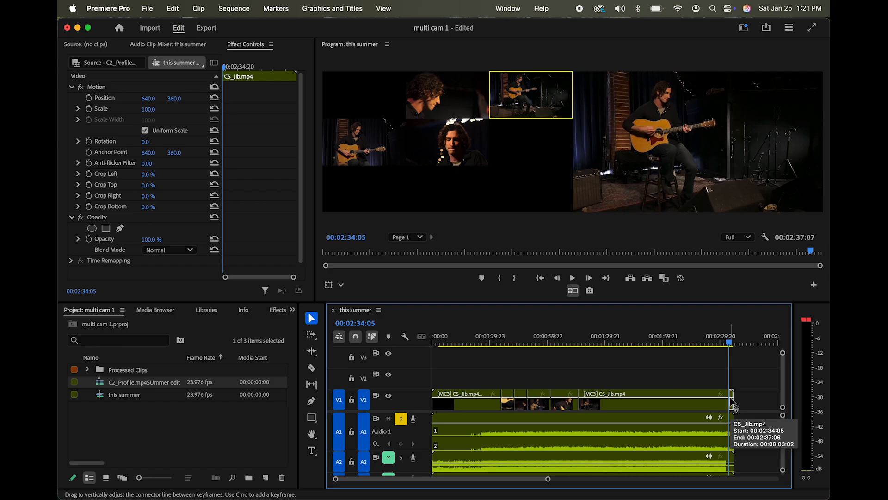
pyautogui.moveTo(746, 400); pyautogui.dragTo(733, 479)
pyautogui.press('Delete')
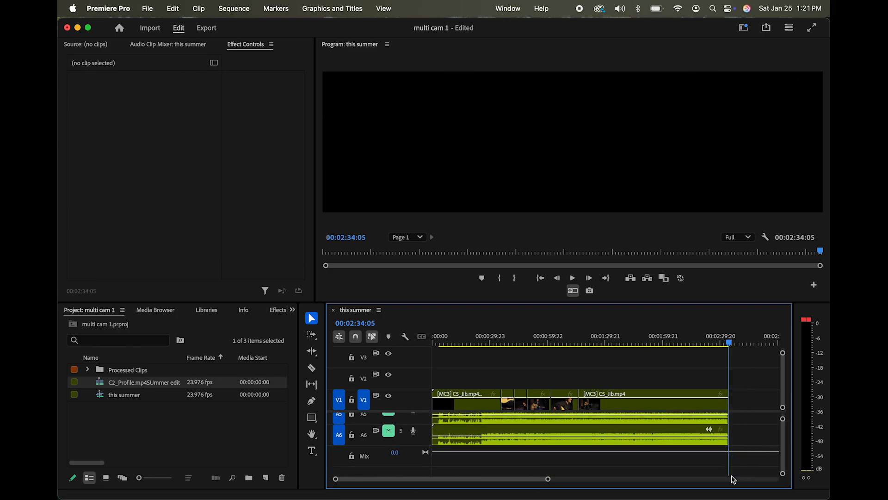
# Play the opening to find the start point, split all tracks at 00:00:24:17 and delete everything before the cut.
pyautogui.moveTo(472, 340)
pyautogui.mouseDown()
pyautogui.moveTo(482, 341)
pyautogui.moveTo(470, 343)
pyautogui.mouseUp()
pyautogui.press('space')
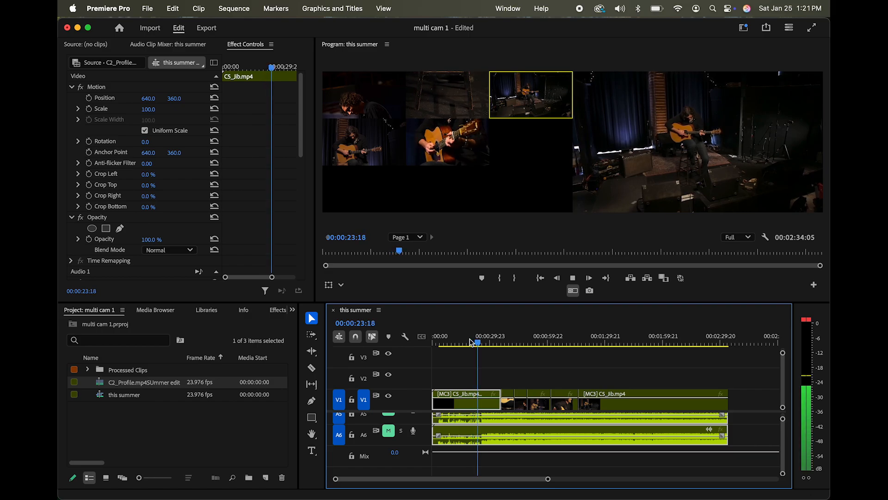
pyautogui.press('space')
pyautogui.press('space')
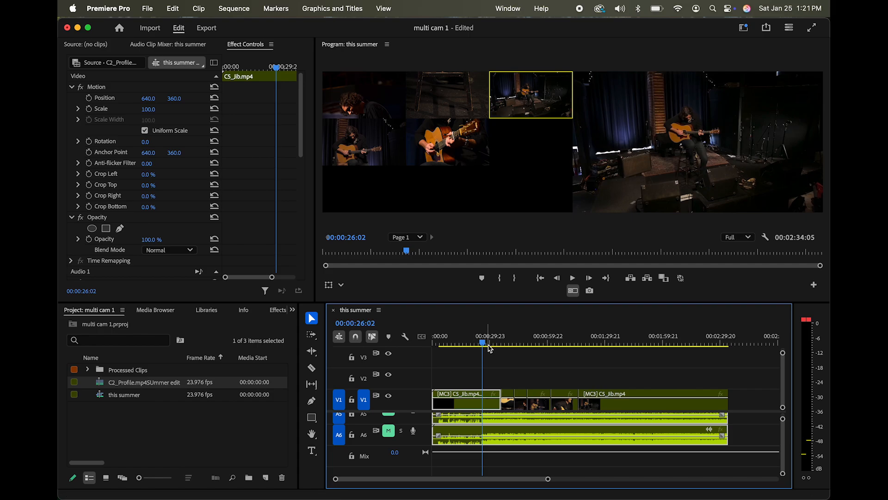
pyautogui.moveTo(482, 344); pyautogui.dragTo(479, 345)
pyautogui.press('c')
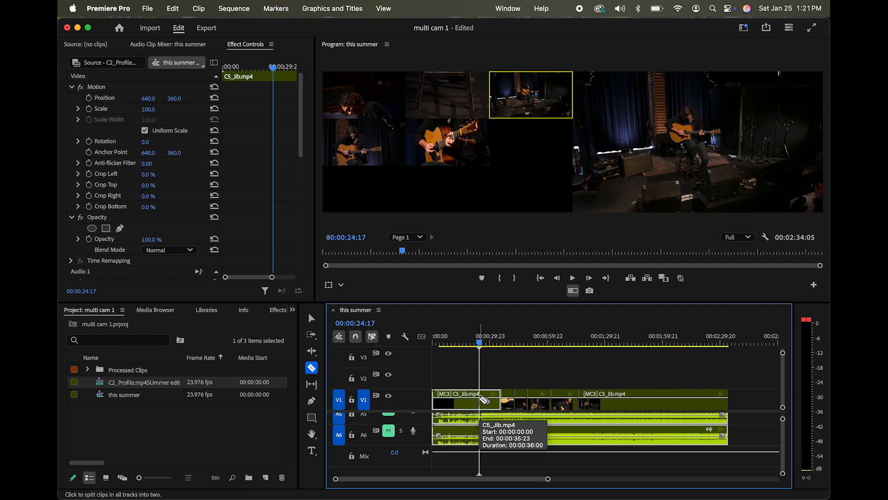
pyautogui.click(483, 400)
pyautogui.press('v')
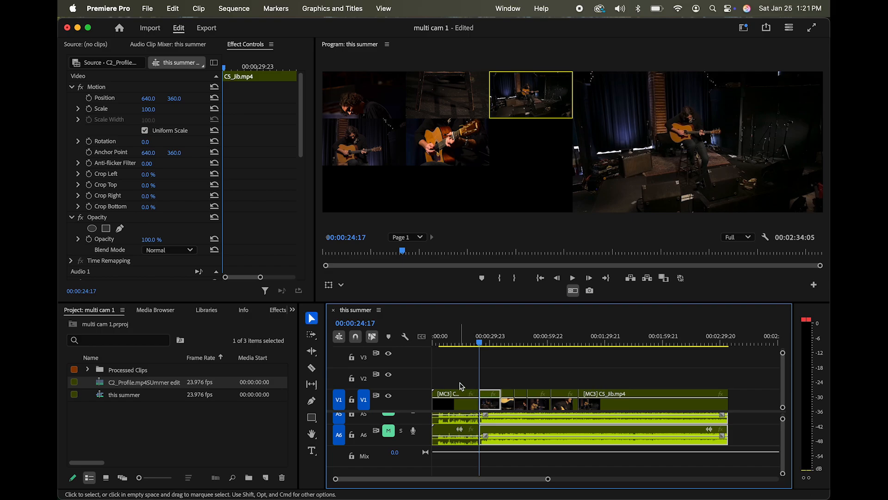
pyautogui.moveTo(455, 376); pyautogui.dragTo(456, 473)
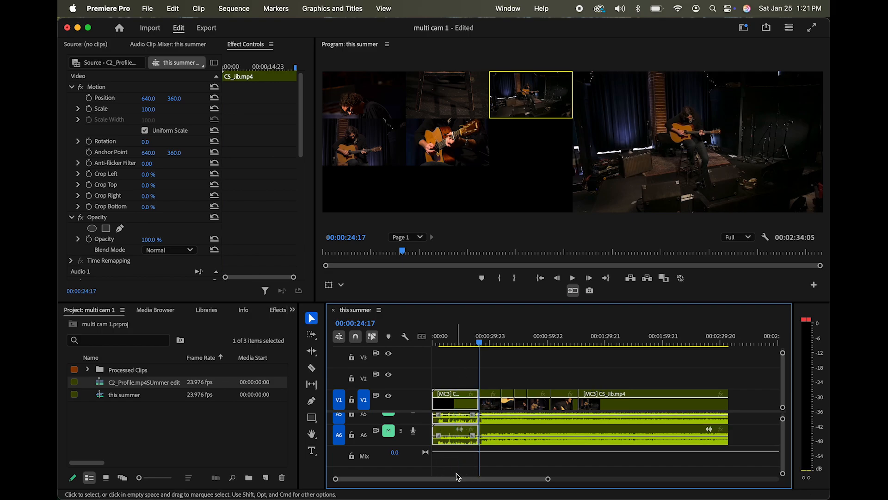
pyautogui.press('Delete')
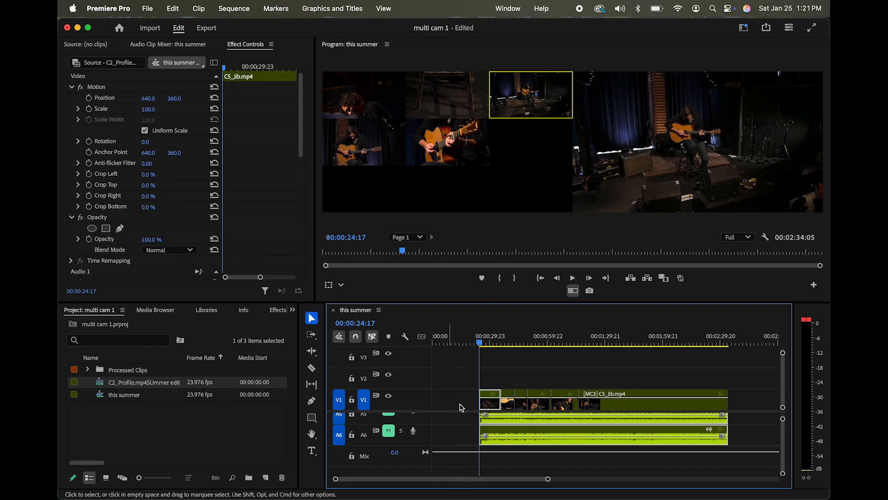
# Activate the Type tool and turn off the multi-camera view so the program monitor shows only the edited picture.
pyautogui.moveTo(477, 342)
pyautogui.mouseDown()
pyautogui.moveTo(452, 342)
pyautogui.moveTo(545, 345)
pyautogui.moveTo(464, 344)
pyautogui.moveTo(482, 341)
pyautogui.mouseUp()
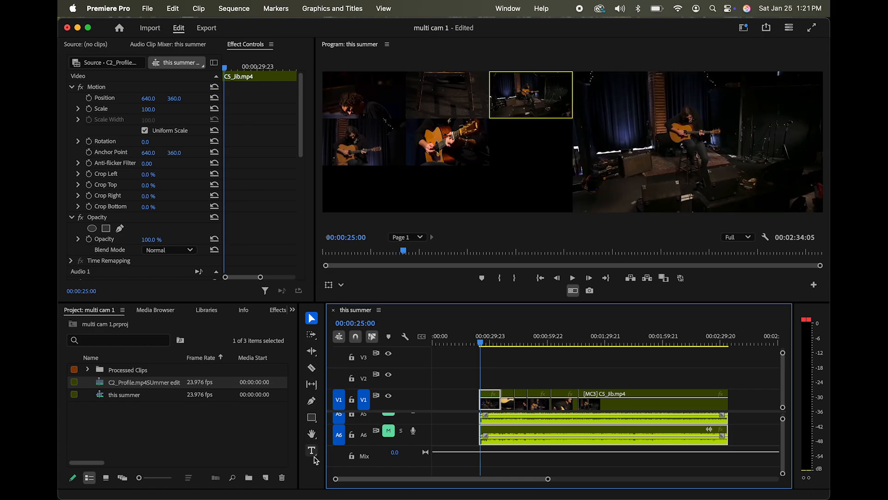
pyautogui.click(312, 452)
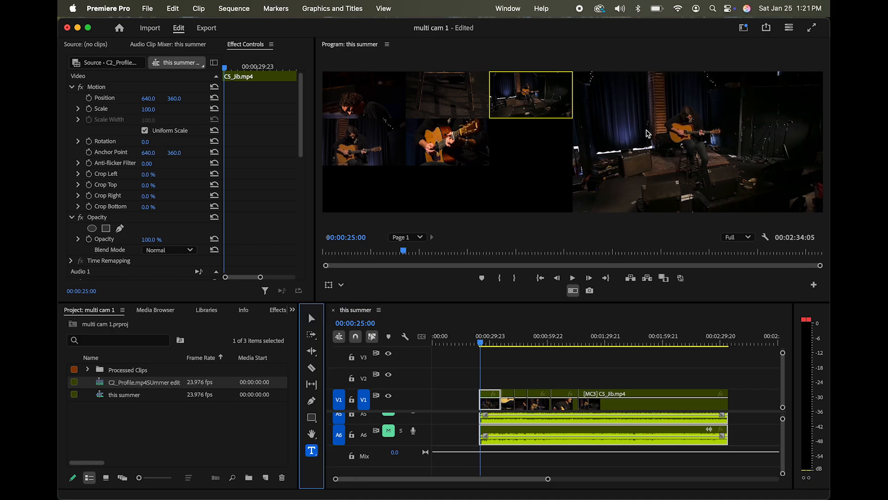
pyautogui.click(647, 142)
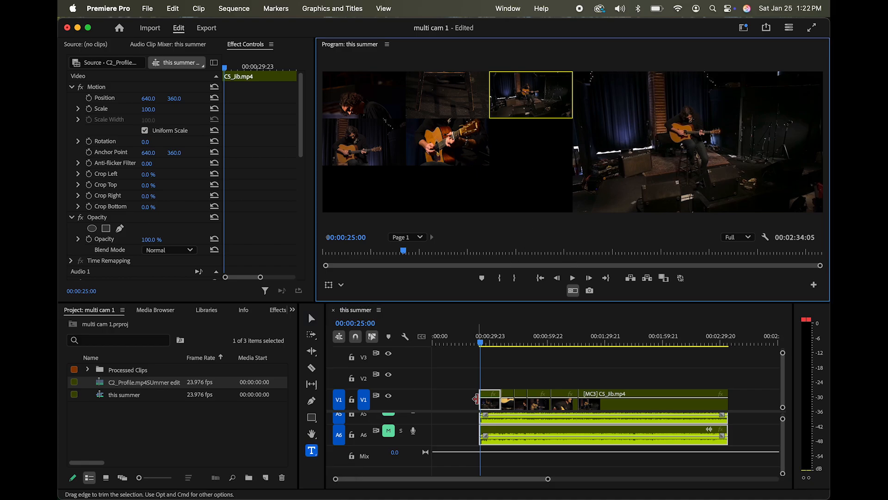
pyautogui.click(471, 341)
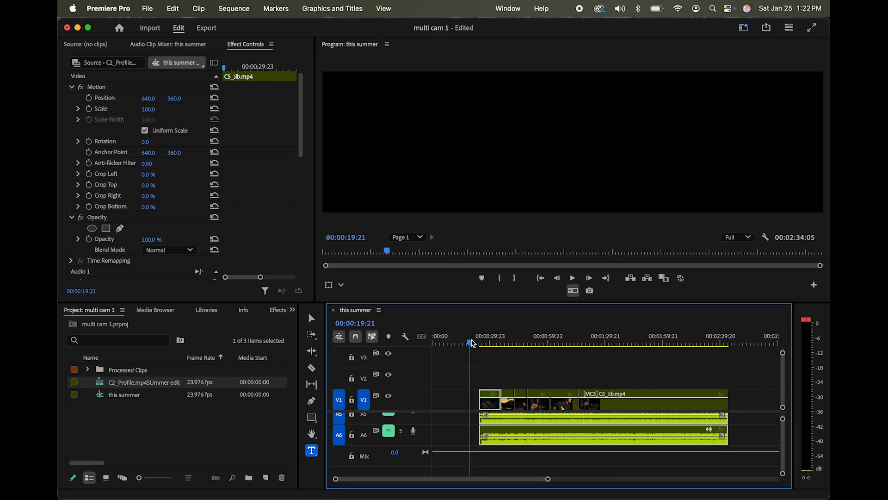
pyautogui.click(312, 450)
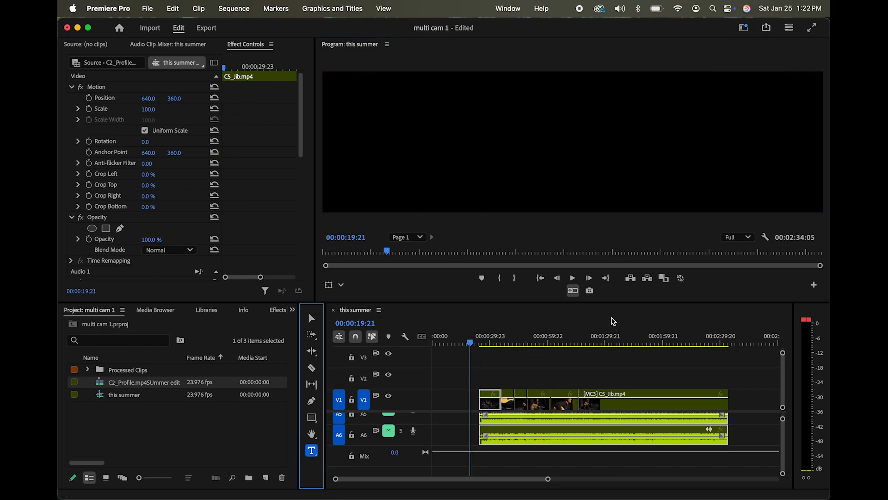
pyautogui.click(574, 291)
# Add the title "This Summer" over the opening C5_Jib shot at 00:00:29:20.
pyautogui.click(490, 342)
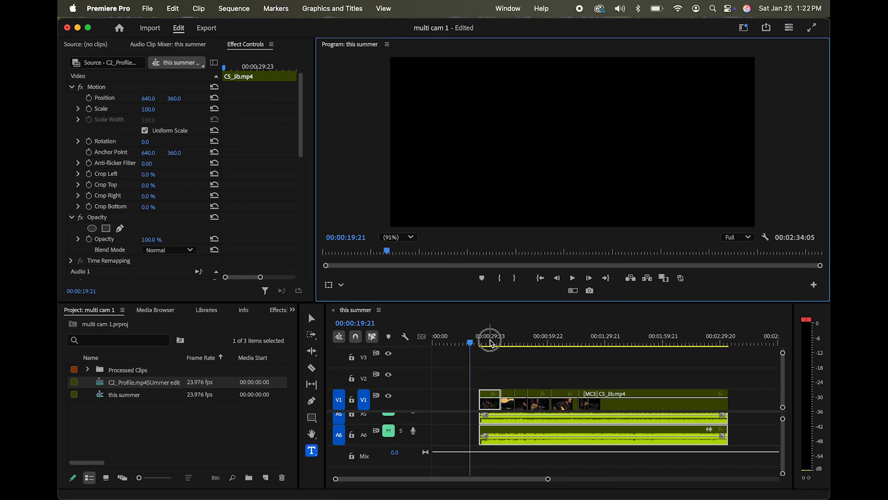
pyautogui.moveTo(492, 342)
pyautogui.mouseDown()
pyautogui.moveTo(561, 329)
pyautogui.moveTo(493, 331)
pyautogui.mouseUp()
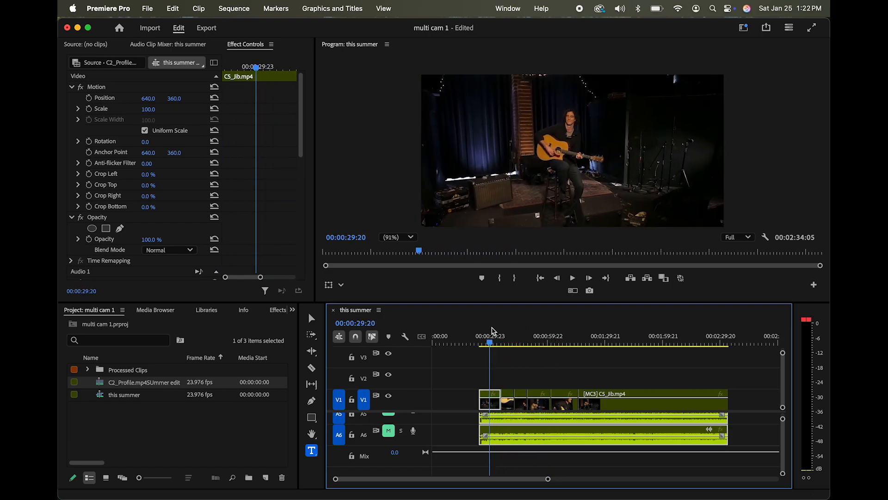
pyautogui.click(526, 138)
pyautogui.write('This summer')
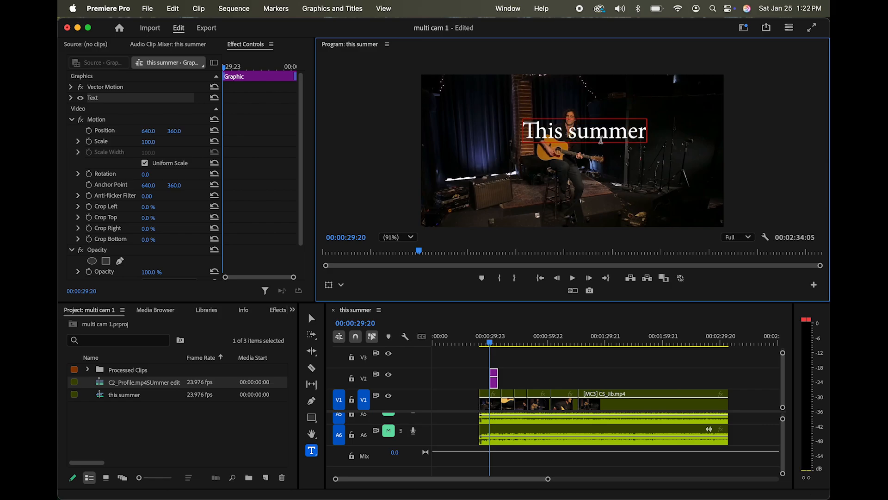
pyautogui.click(580, 132)
pyautogui.press('BackSpace')
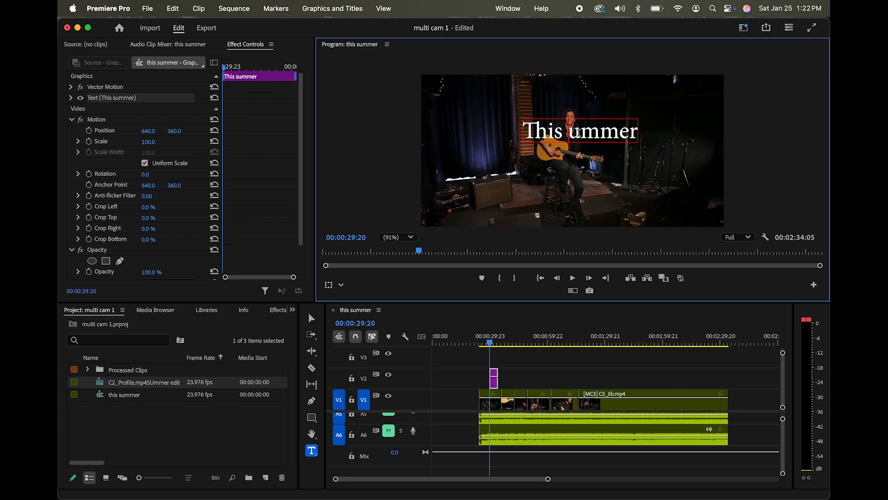
pyautogui.write('S')
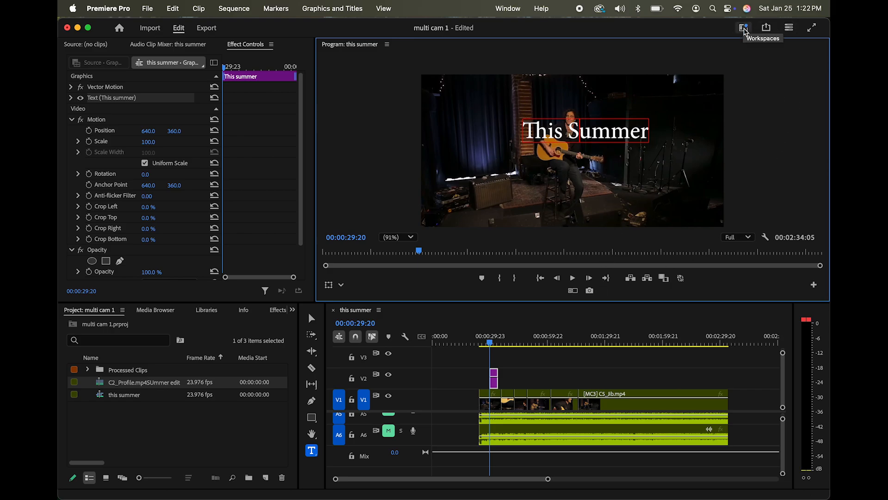
# Switch to the Captions and Graphics workspace and select all of the title's text in the picture.
pyautogui.click(744, 28)
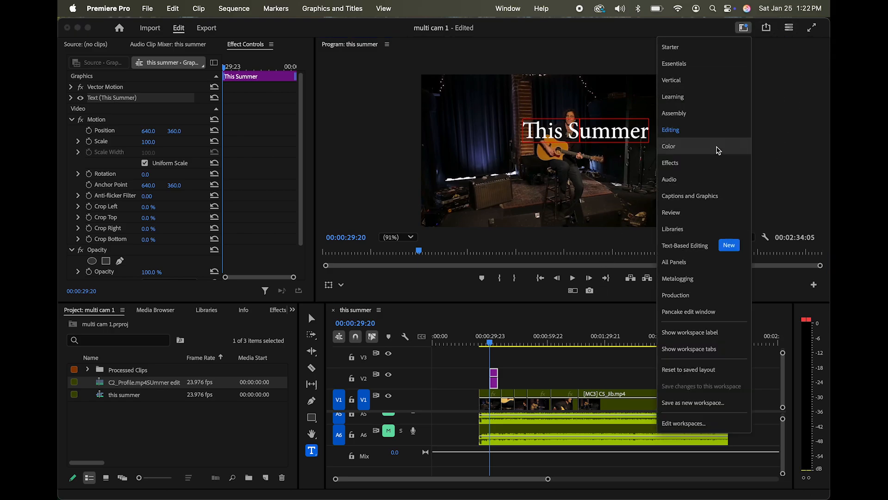
pyautogui.click(720, 204)
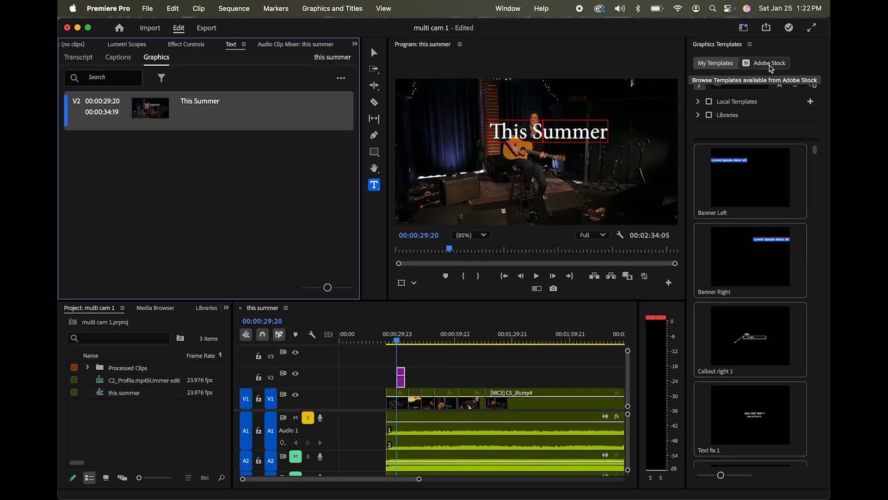
pyautogui.click(581, 134)
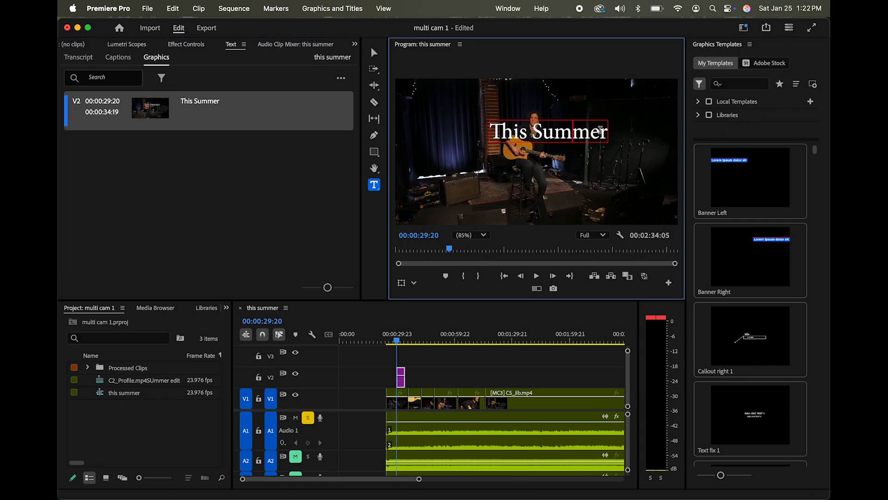
pyautogui.moveTo(608, 132); pyautogui.dragTo(484, 130)
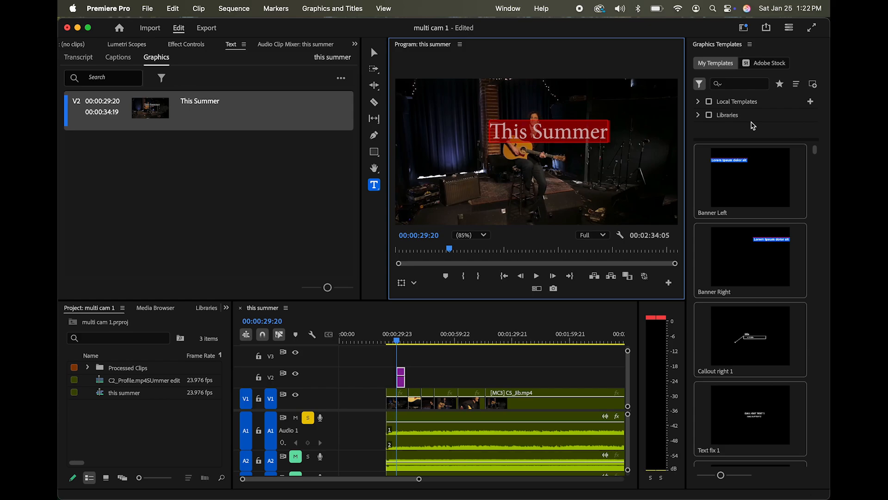
pyautogui.click(744, 27)
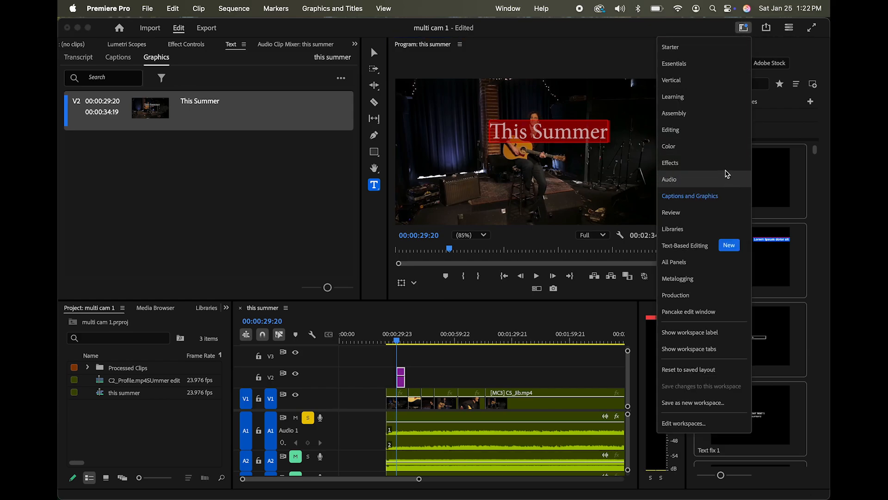
pyautogui.click(725, 164)
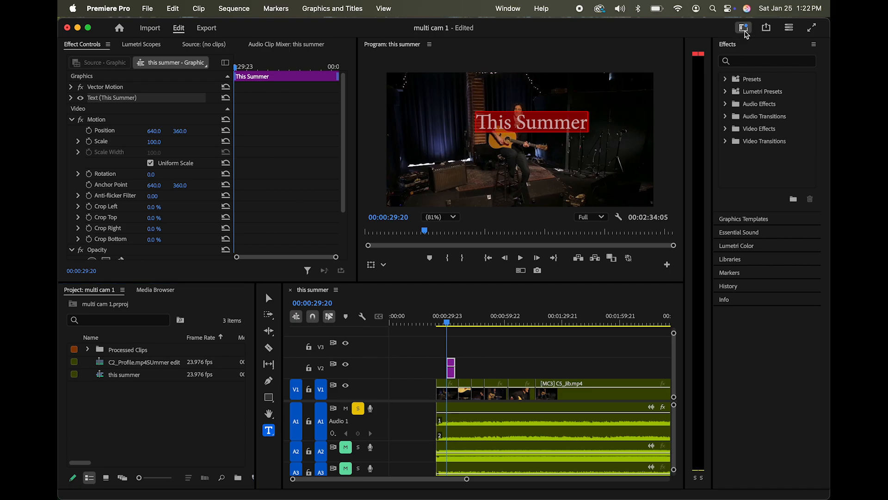
pyautogui.click(743, 27)
pyautogui.click(728, 197)
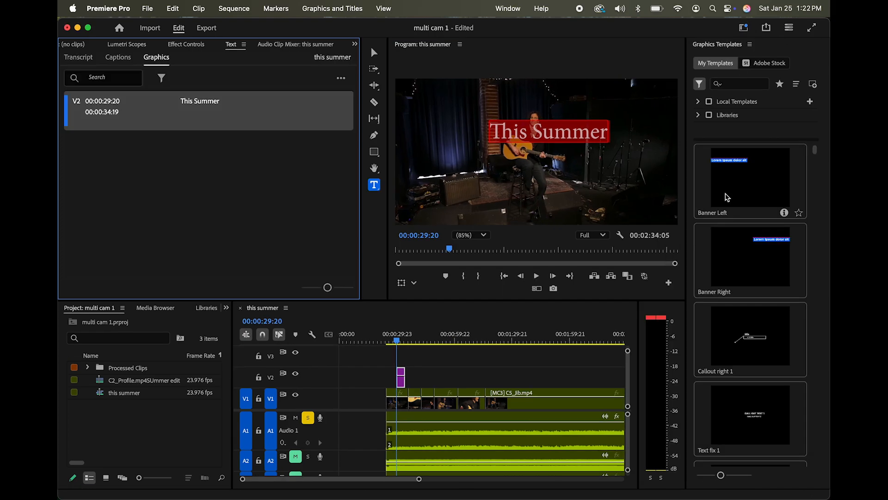
pyautogui.click(404, 385)
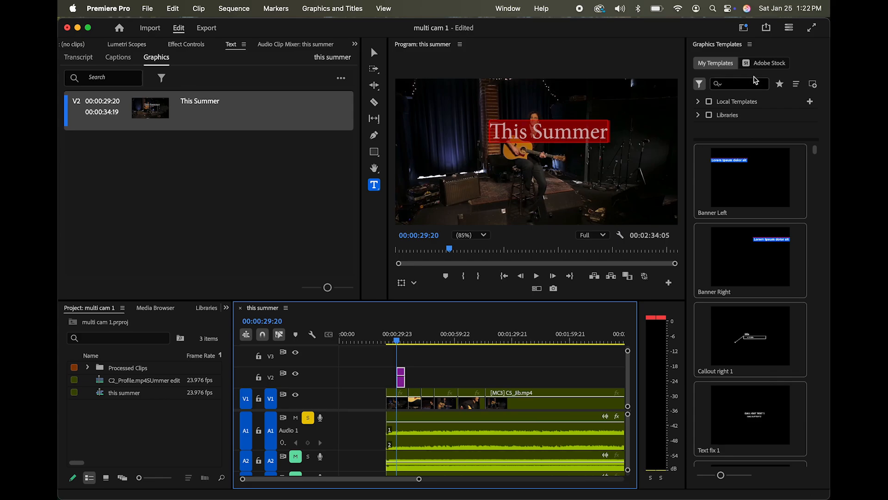
pyautogui.click(721, 64)
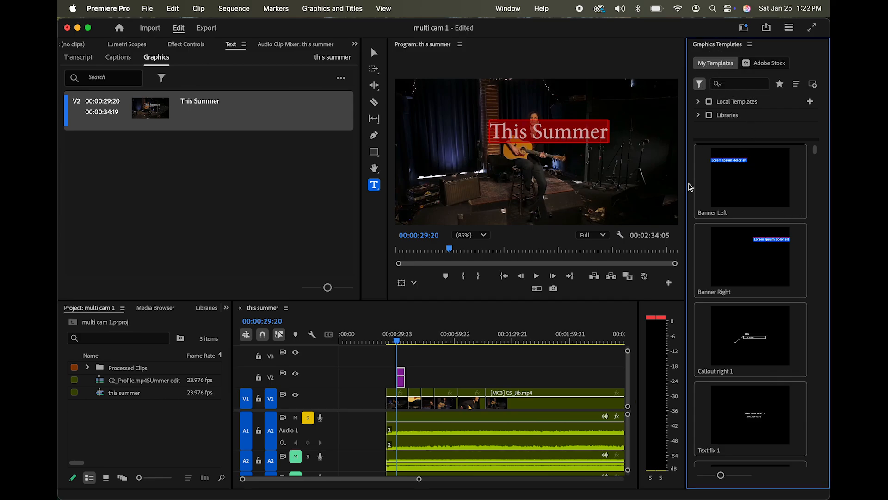
pyautogui.click(687, 183)
pyautogui.moveTo(687, 182); pyautogui.dragTo(559, 187)
pyautogui.click(698, 101)
pyautogui.click(698, 102)
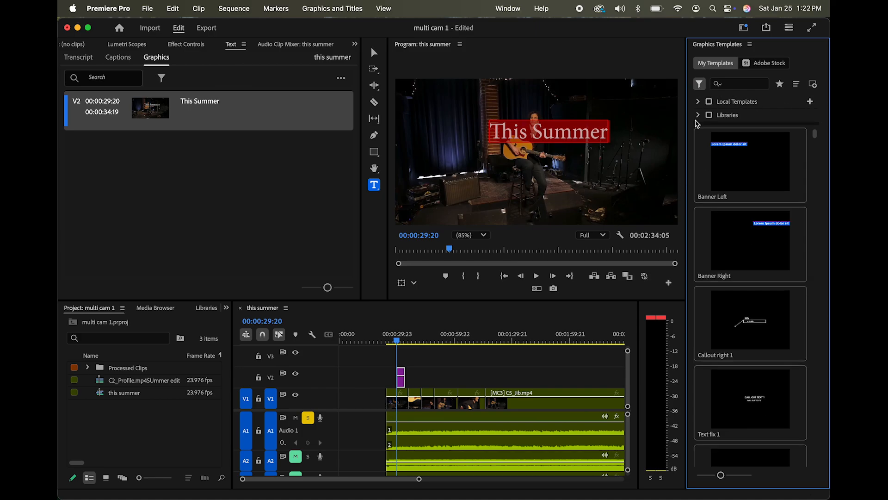
pyautogui.click(750, 44)
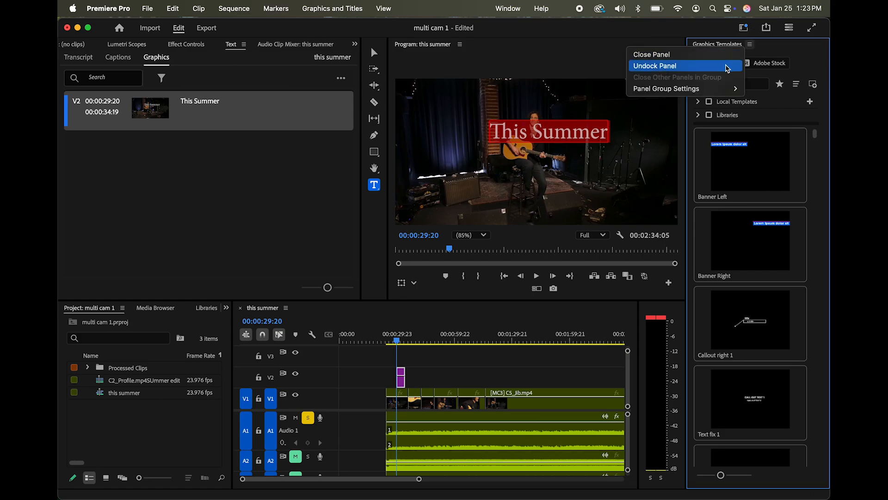
pyautogui.click(729, 62)
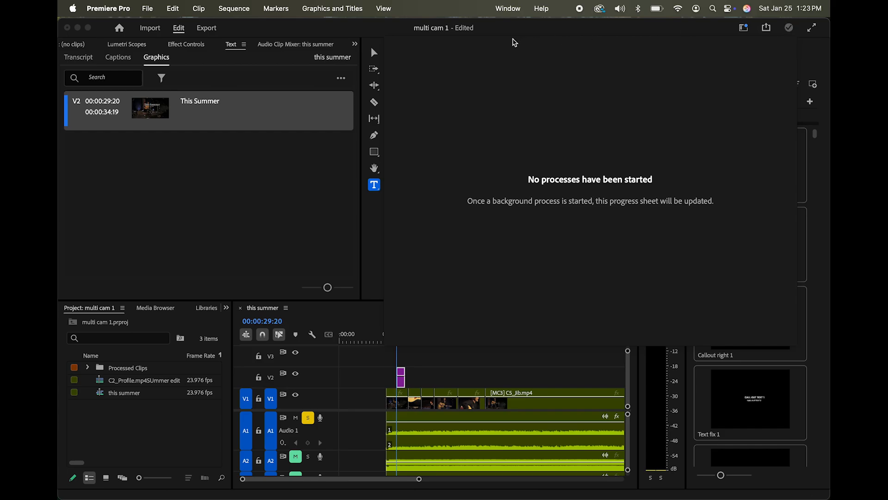
pyautogui.click(787, 28)
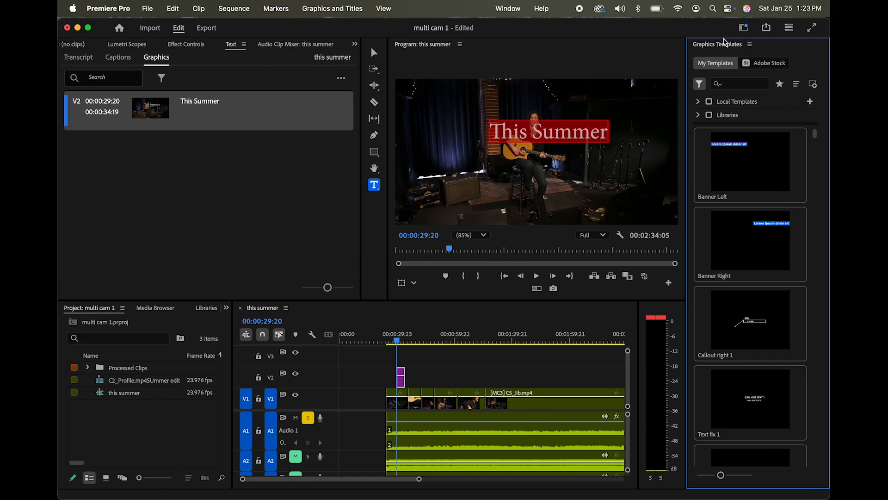
# Switch to the Text-Based Editing workspace and show the properties of the "This Summer" title.
pyautogui.click(743, 29)
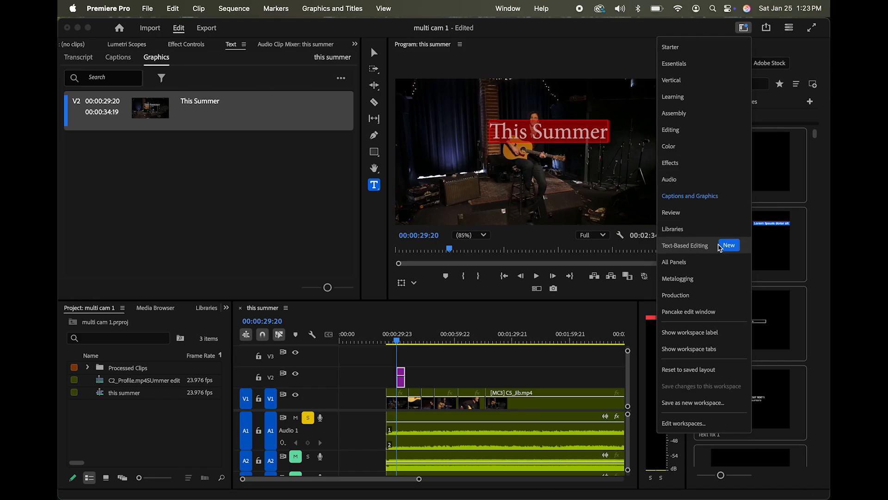
pyautogui.click(706, 249)
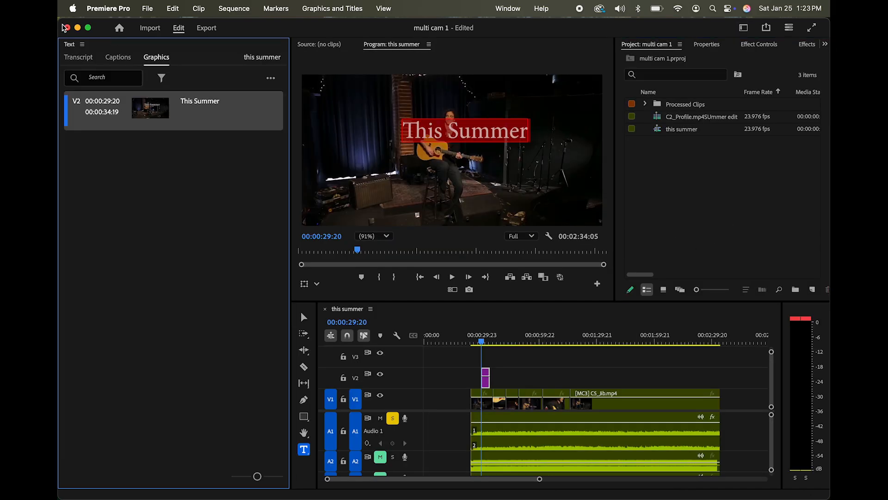
pyautogui.click(116, 59)
pyautogui.click(157, 62)
pyautogui.click(79, 59)
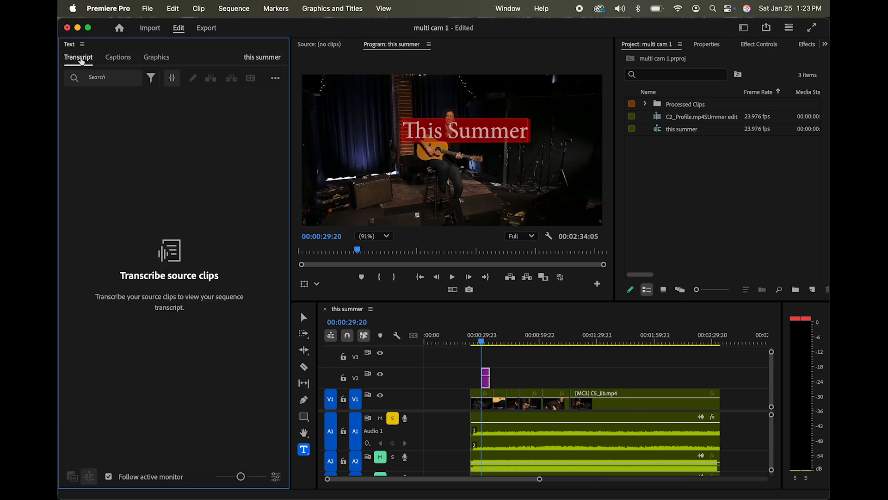
pyautogui.click(707, 45)
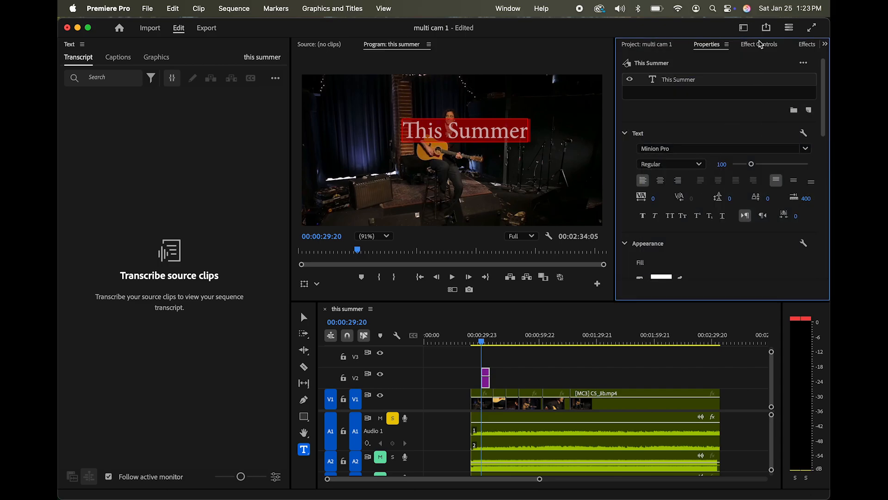
pyautogui.click(742, 28)
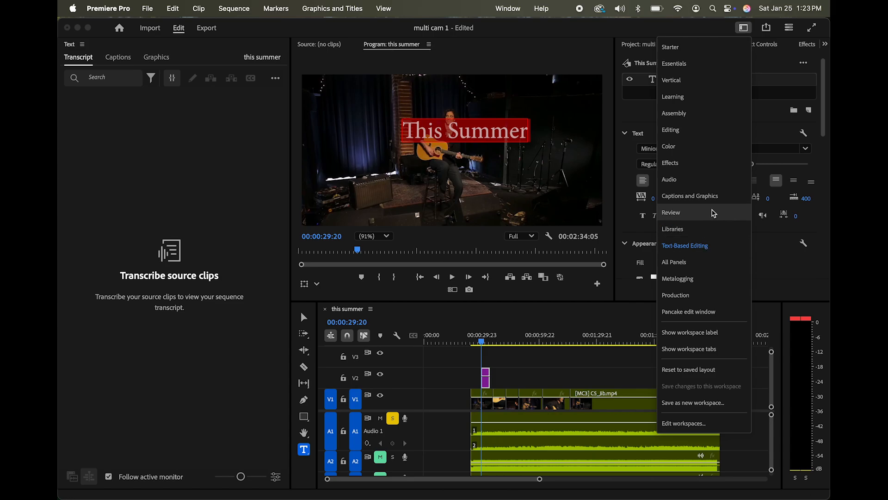
pyautogui.click(748, 30)
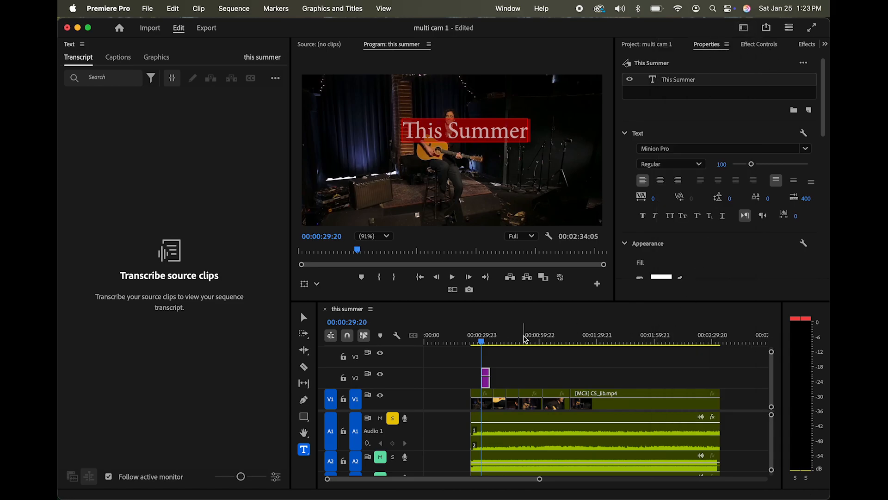
# Set the font of the "This Summer" text layer to Motion Picture Personal Use.
pyautogui.click(679, 85)
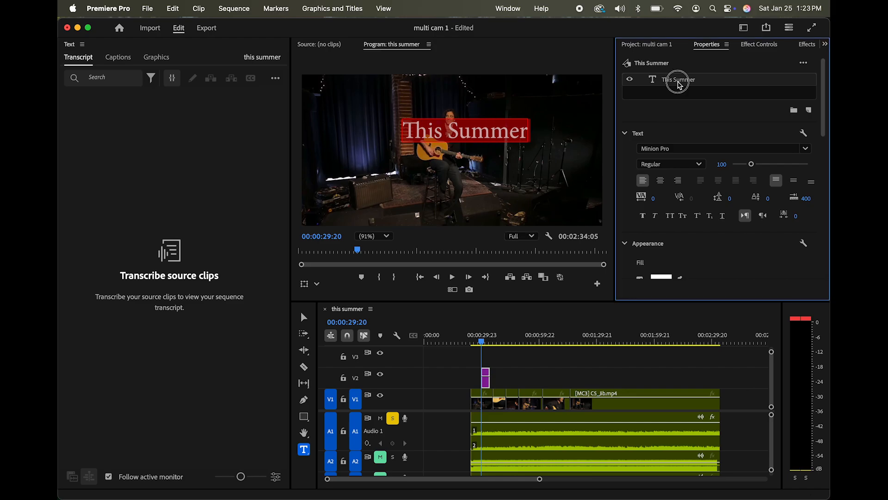
pyautogui.click(689, 149)
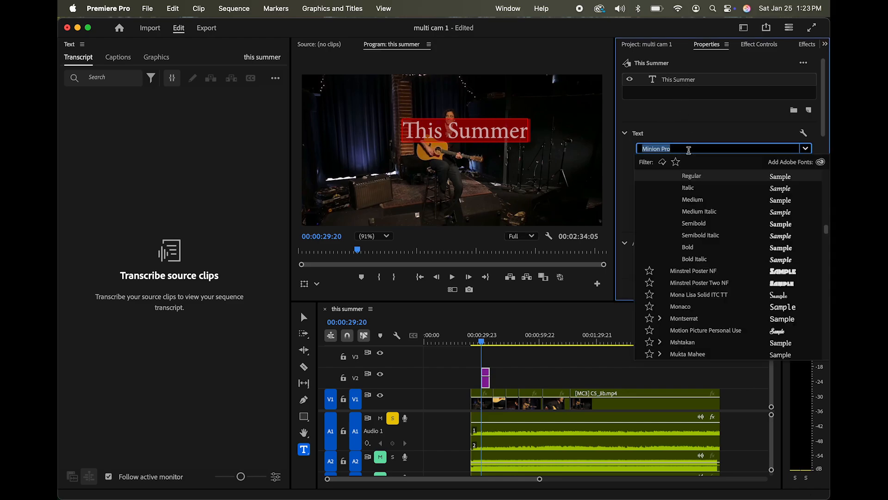
pyautogui.click(693, 224)
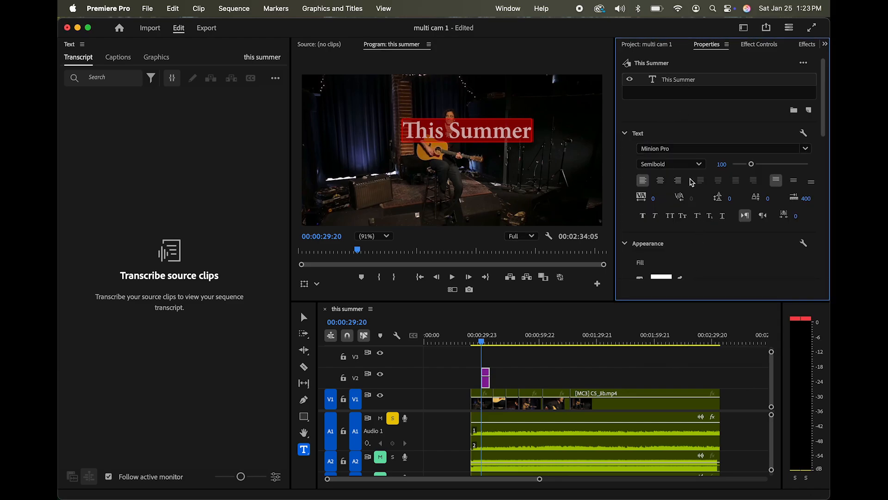
pyautogui.click(692, 149)
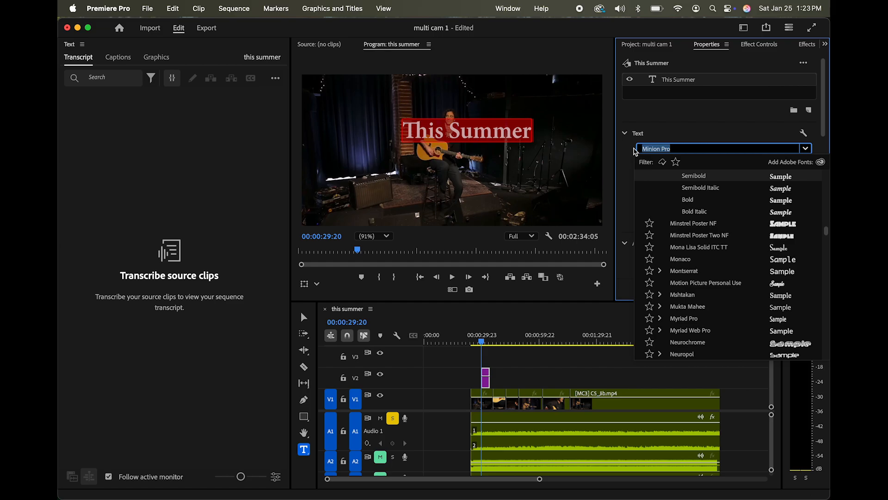
pyautogui.press('Down')
pyautogui.press('Down')
pyautogui.press('Down')
pyautogui.press('Down')
pyautogui.press('Down')
pyautogui.press('Down')
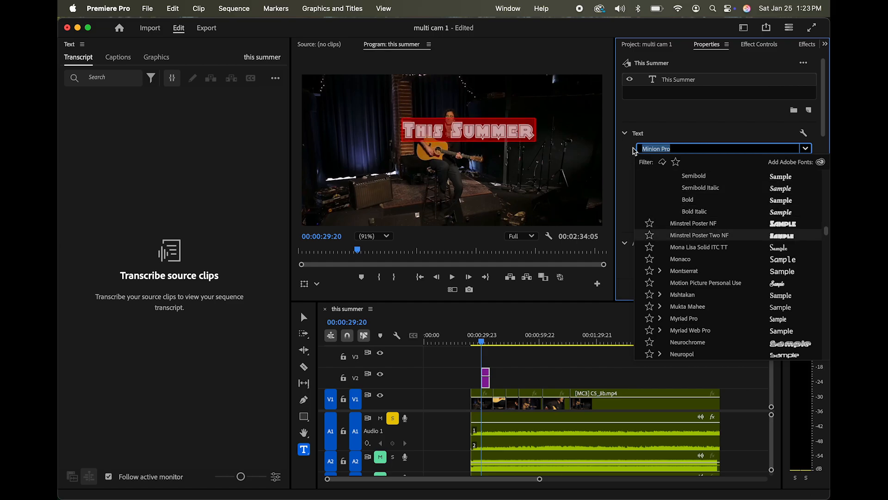
pyautogui.press('Down')
pyautogui.press('Down')
pyautogui.press('Down')
pyautogui.press('Down')
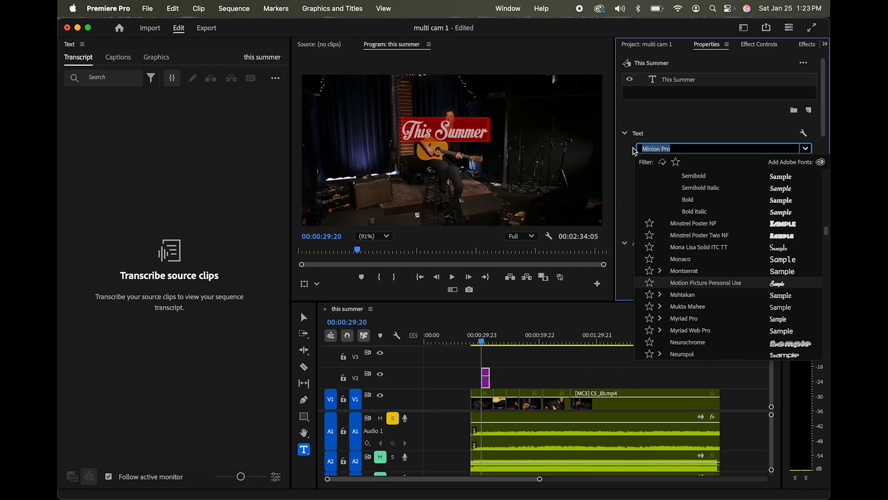
pyautogui.press('Return')
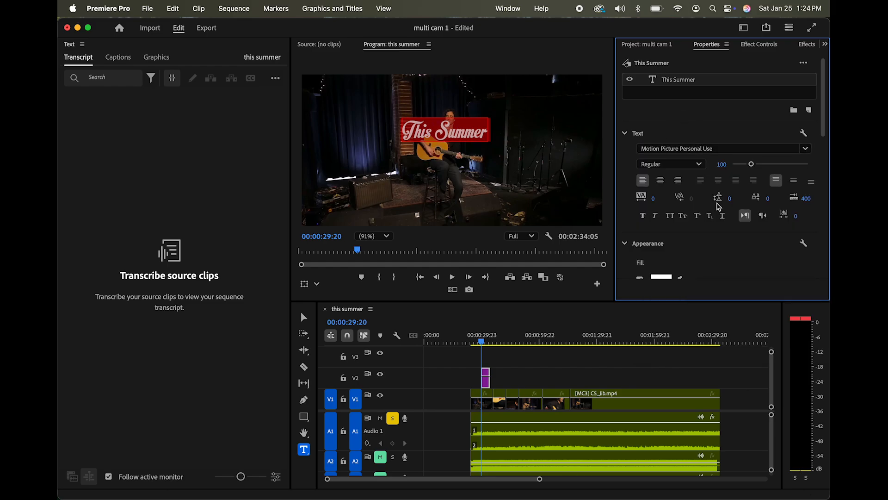
# Change the title's fill colour to yellow (ECE912).
pyautogui.scroll(-5, 723, 245)
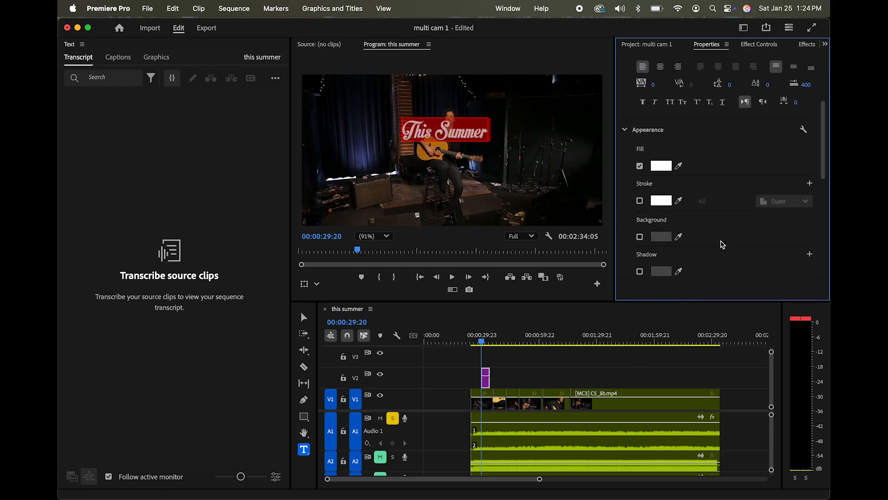
pyautogui.click(662, 168)
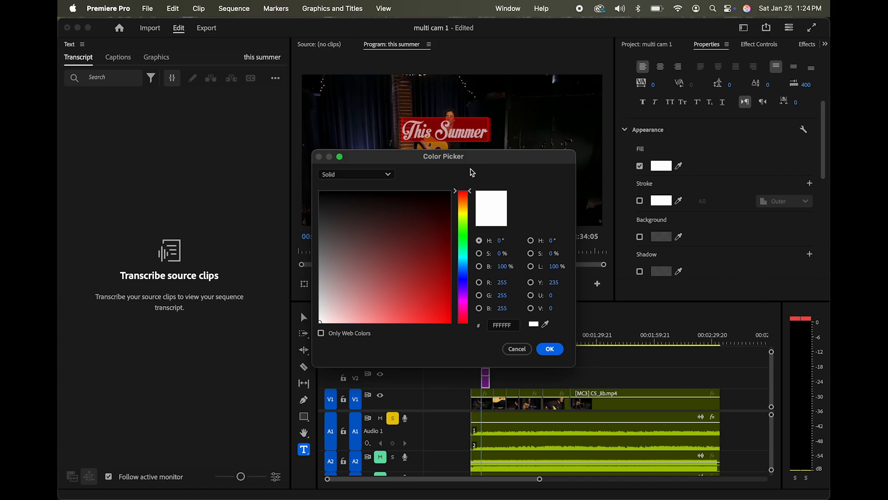
pyautogui.click(465, 213)
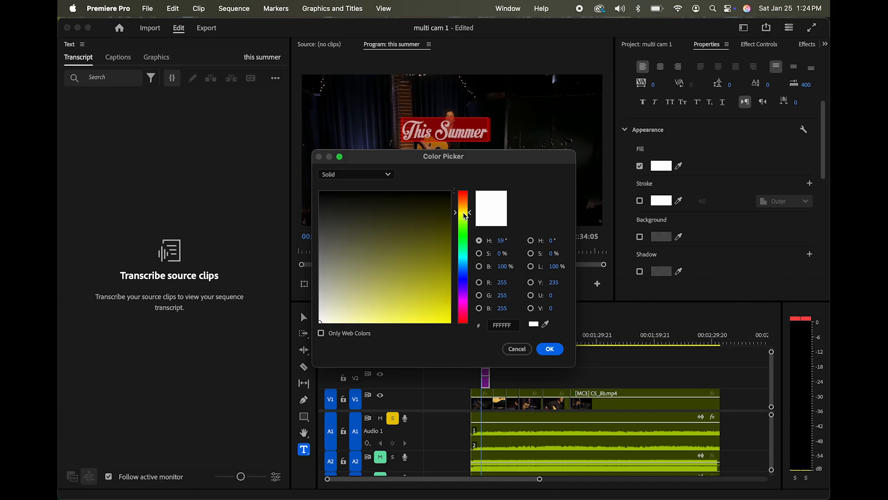
pyautogui.click(440, 313)
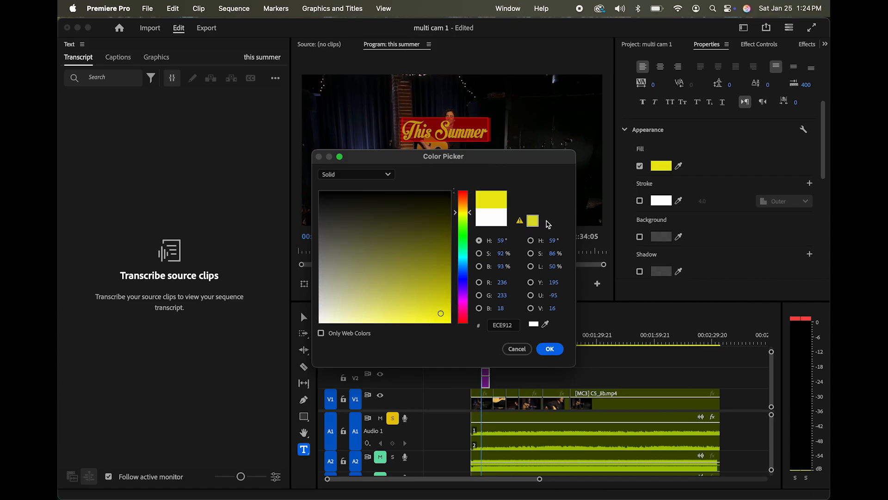
pyautogui.click(551, 350)
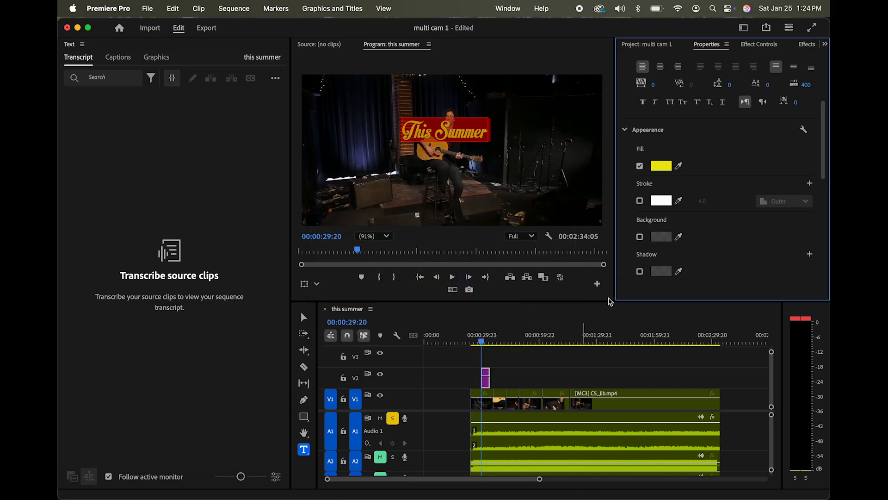
# Enable an outer stroke on the title text and colour it orange (F96E0B).
pyautogui.click(641, 201)
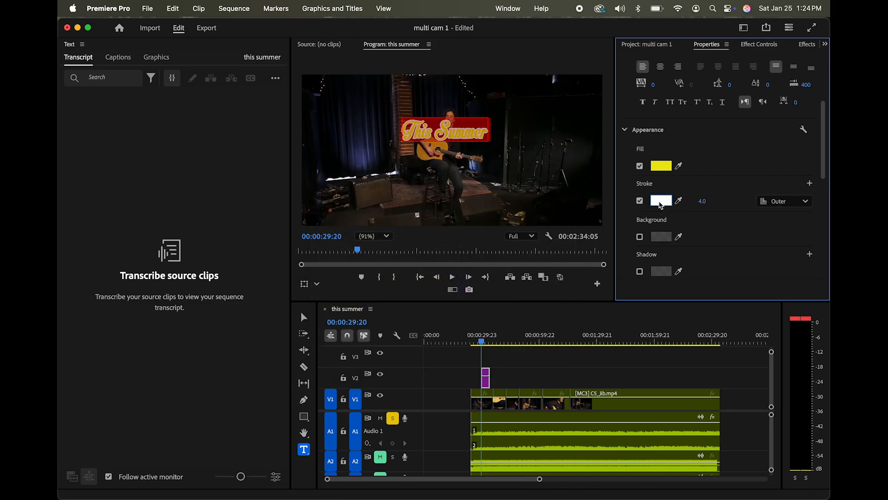
pyautogui.click(662, 204)
pyautogui.click(445, 319)
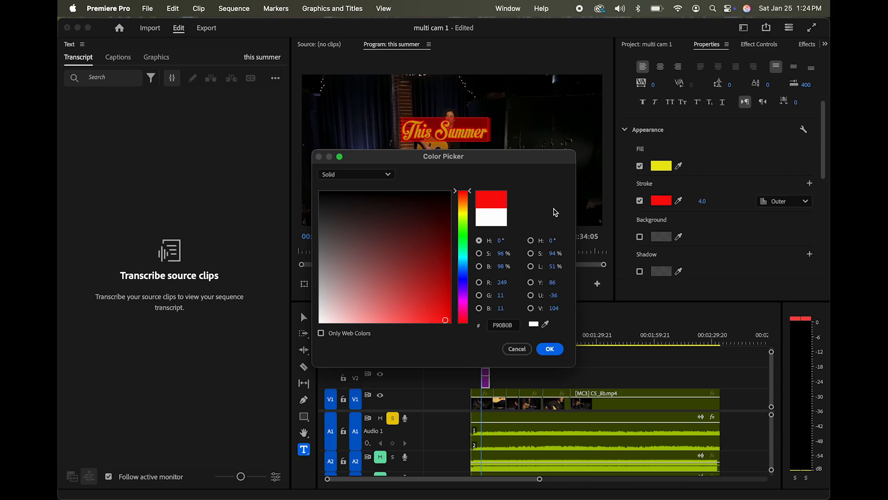
pyautogui.moveTo(462, 191); pyautogui.dragTo(471, 203)
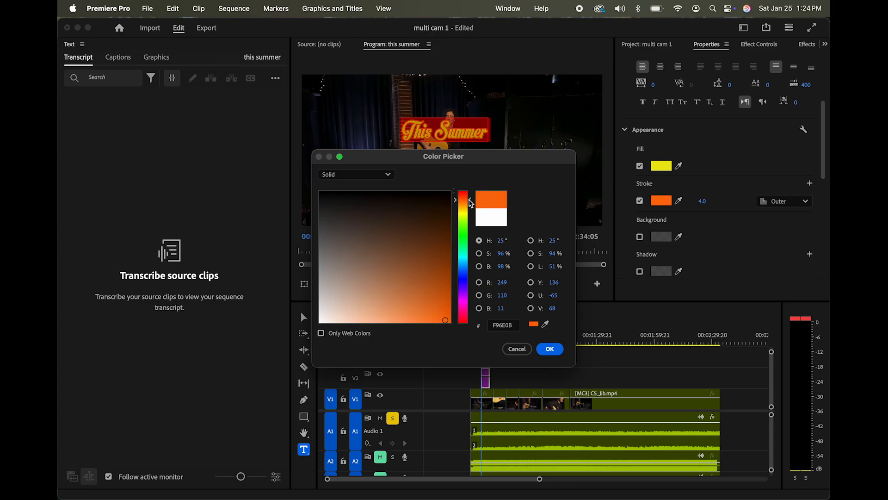
pyautogui.click(550, 350)
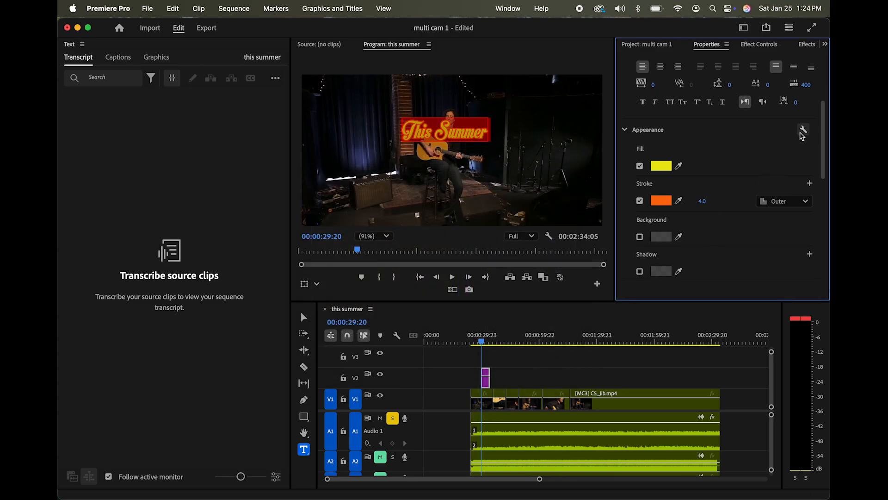
# Move the title to position 479, 300, scale it to 135%, and deselect it.
pyautogui.scroll(-2, 729, 139)
pyautogui.scroll(-8, 730, 139)
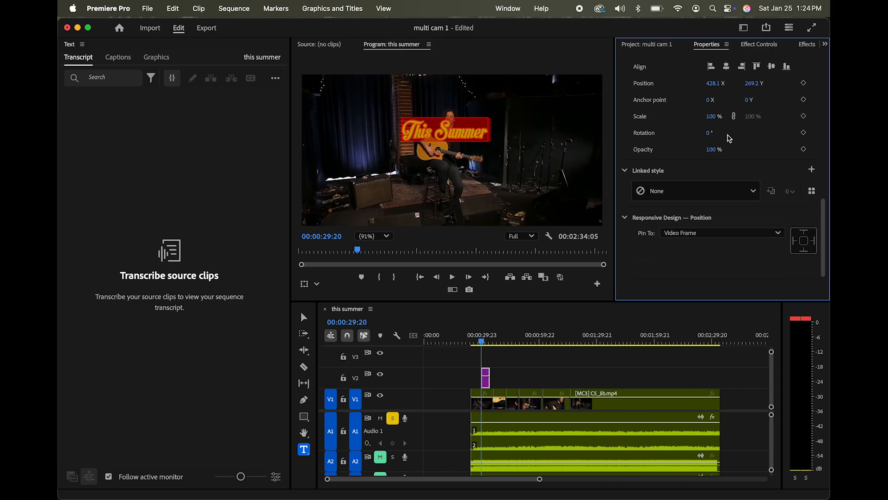
pyautogui.scroll(3, 730, 139)
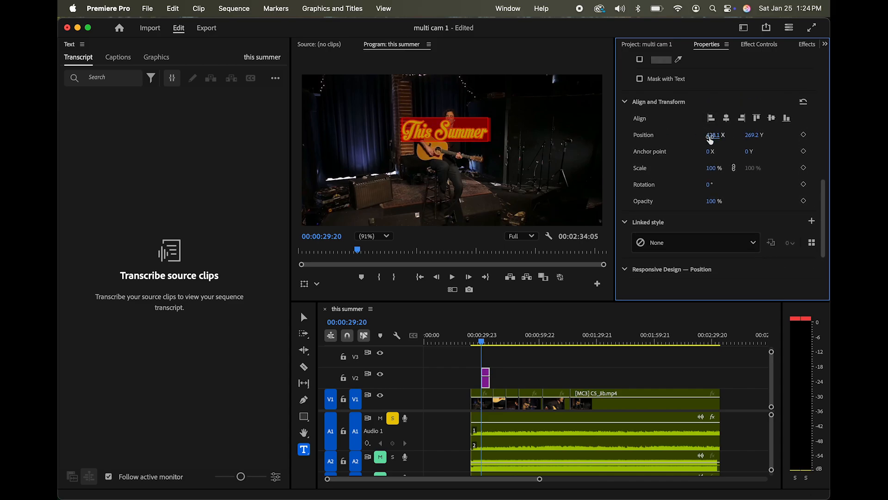
pyautogui.moveTo(710, 138); pyautogui.dragTo(756, 135)
pyautogui.moveTo(711, 169)
pyautogui.mouseDown()
pyautogui.moveTo(734, 167)
pyautogui.moveTo(712, 168)
pyautogui.moveTo(733, 167)
pyautogui.moveTo(710, 185)
pyautogui.mouseUp()
pyautogui.moveTo(702, 184); pyautogui.dragTo(707, 186)
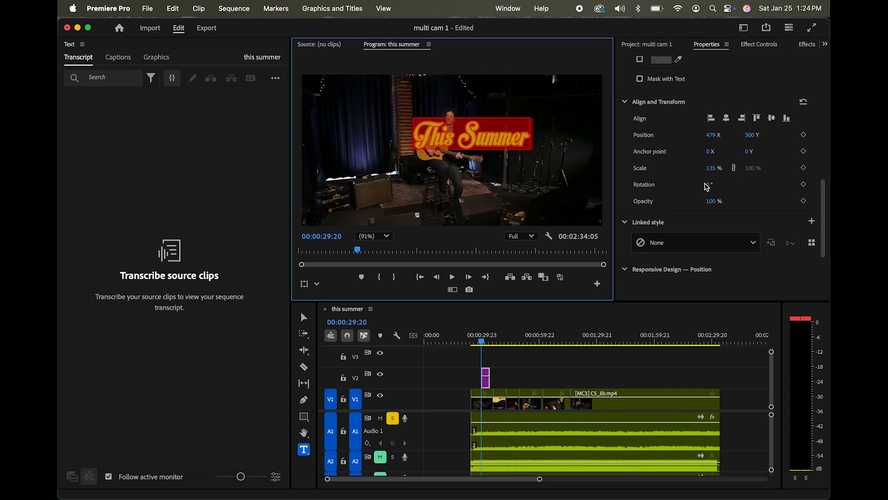
pyautogui.click(566, 381)
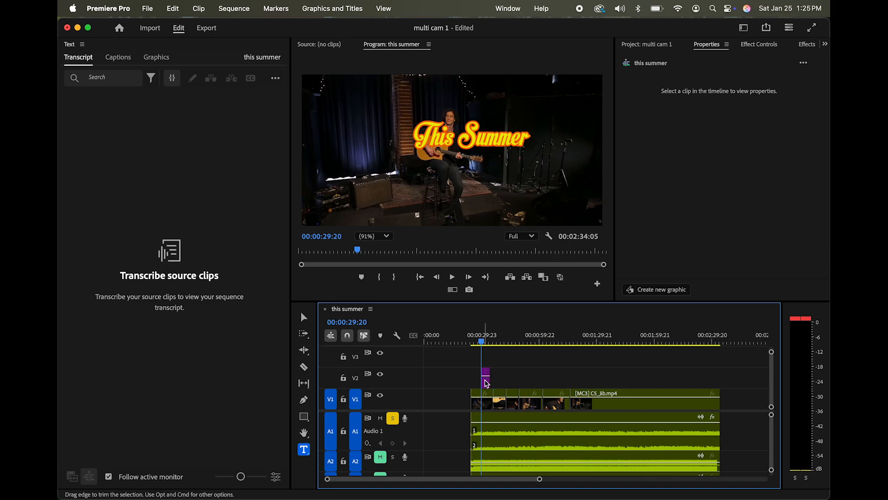
# Start an opacity animation on the "This Summer" title clip with a 0% keyframe at 00:00:29:20.
pyautogui.click(486, 378)
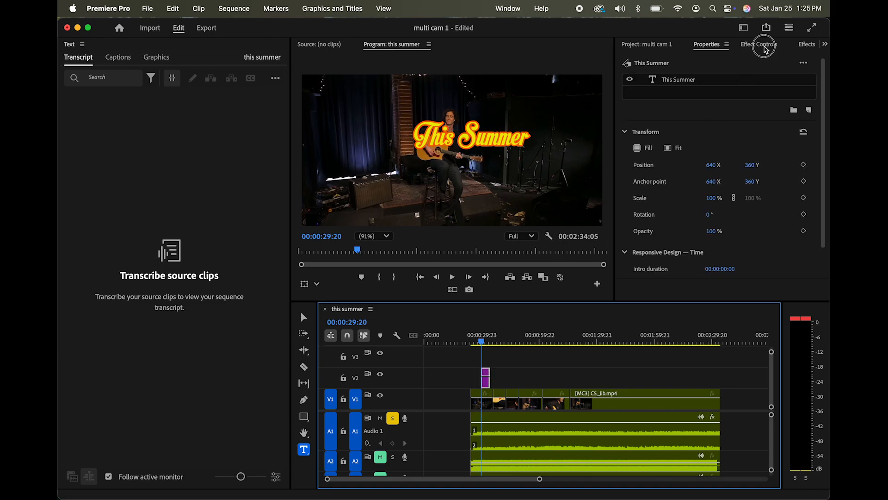
pyautogui.click(760, 44)
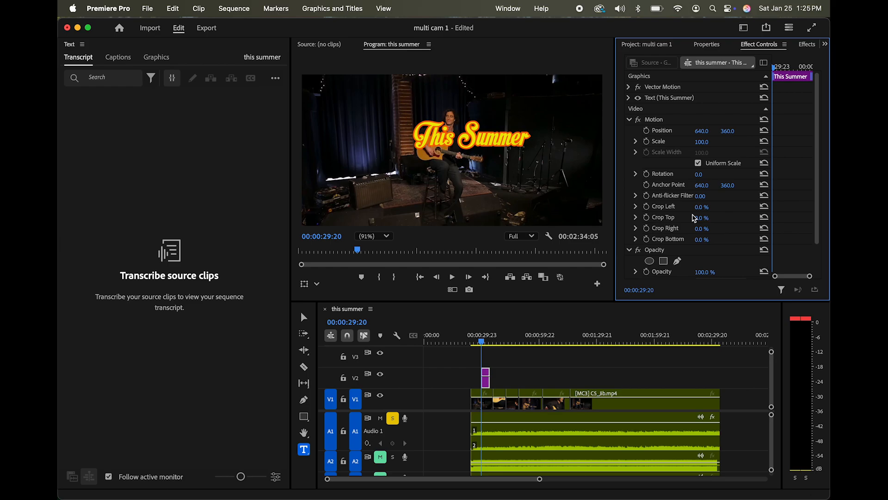
pyautogui.scroll(-2, 693, 226)
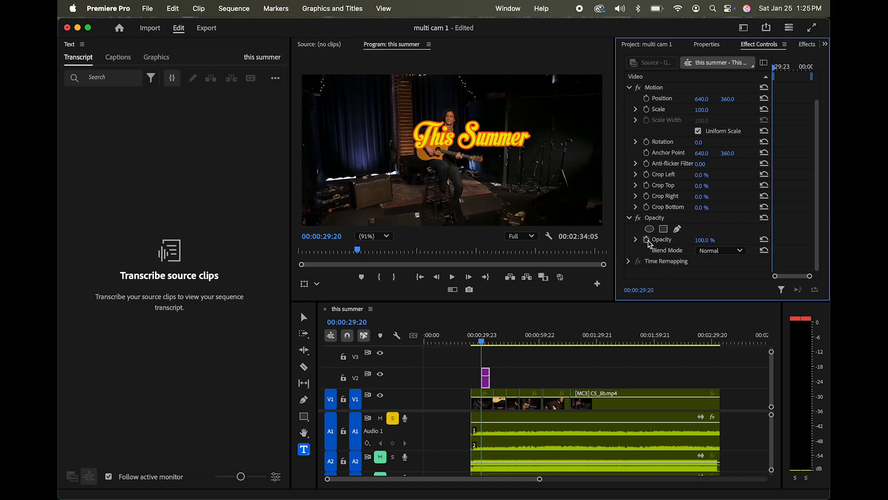
pyautogui.click(647, 240)
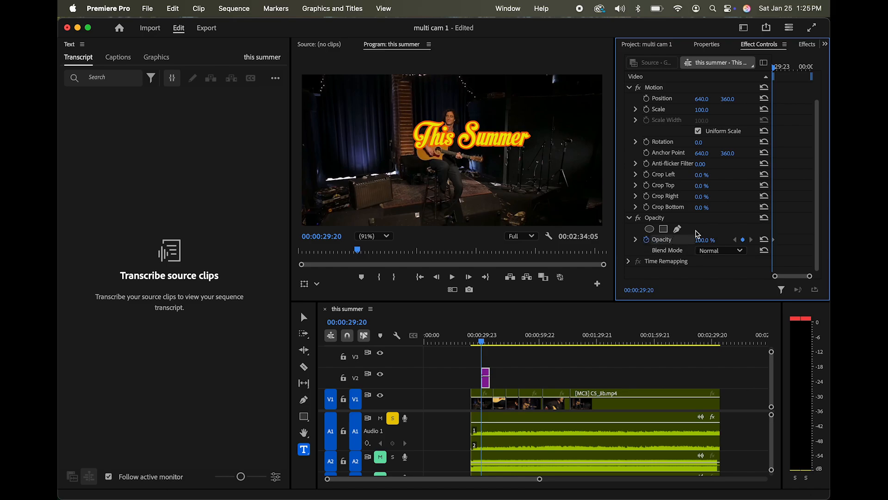
pyautogui.click(701, 240)
pyautogui.write('0')
pyautogui.press('Return')
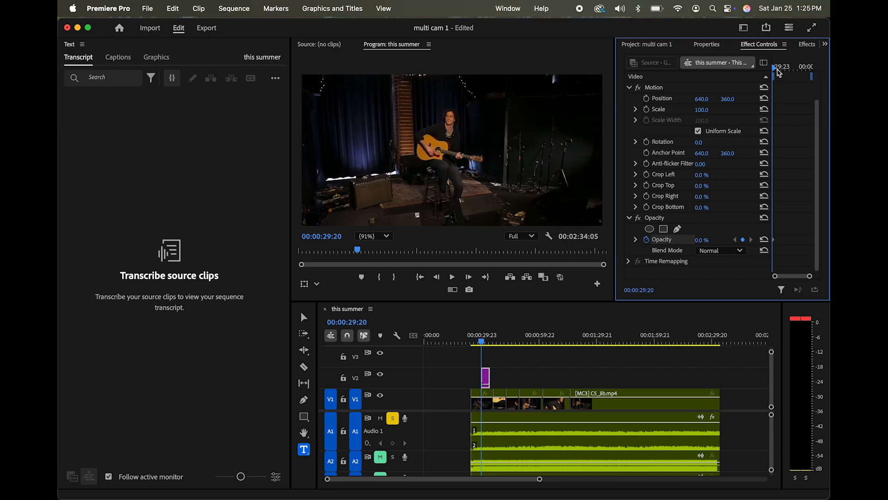
# Add a 100% opacity keyframe to the title at 00:00:30:14, play back the fade-in, and return to 00:00:29:20.
pyautogui.moveTo(778, 68); pyautogui.dragTo(783, 70)
pyautogui.moveTo(697, 245); pyautogui.dragTo(710, 240)
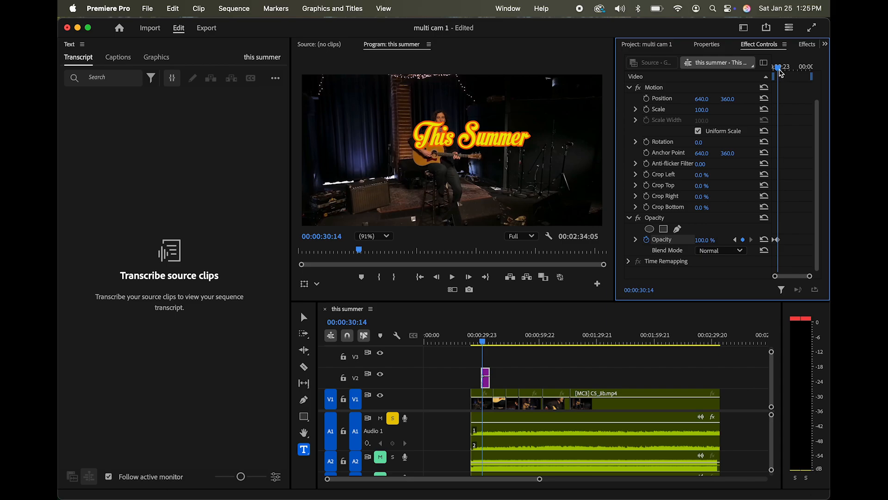
pyautogui.moveTo(778, 70); pyautogui.dragTo(773, 69)
pyautogui.press('space')
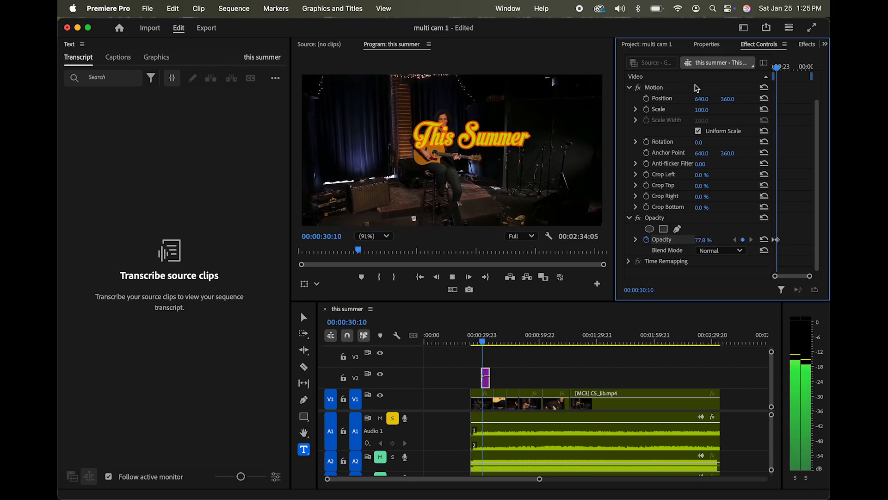
pyautogui.press('space')
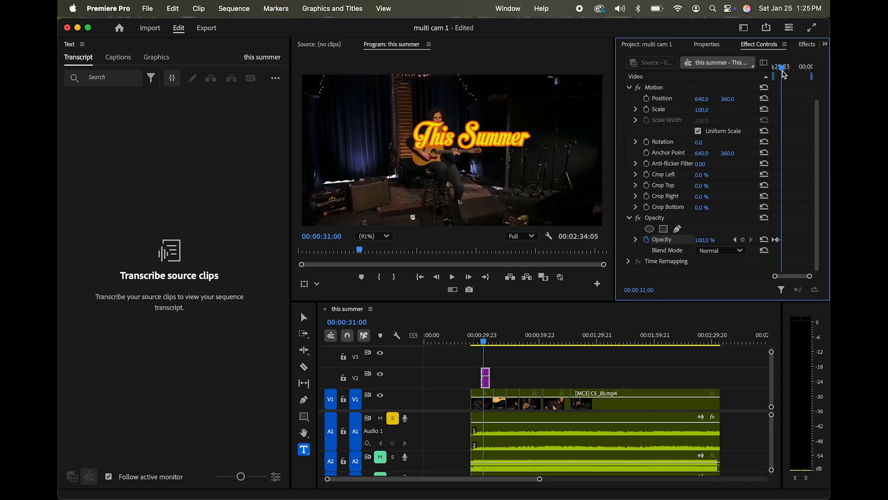
pyautogui.moveTo(783, 74); pyautogui.dragTo(766, 74)
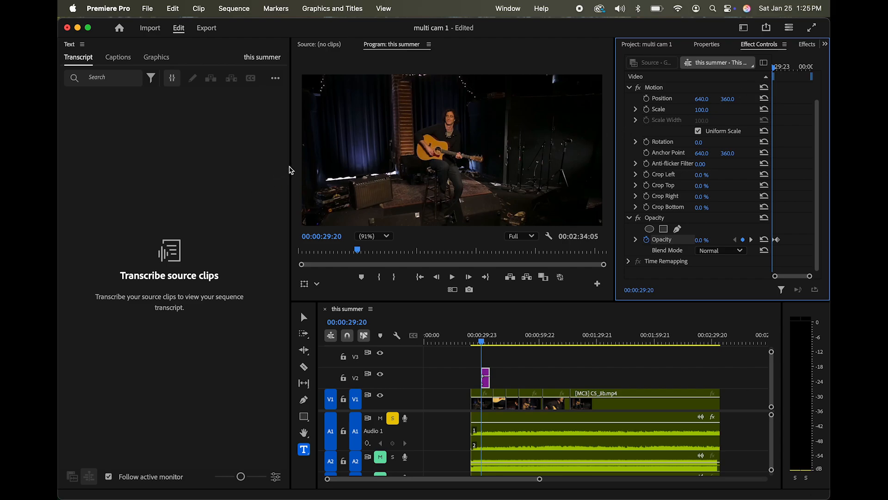
# Widen the effect settings area and start a scale animation on the title with a value of 0 at 00:00:29:20.
pyautogui.moveTo(291, 165); pyautogui.dragTo(149, 164)
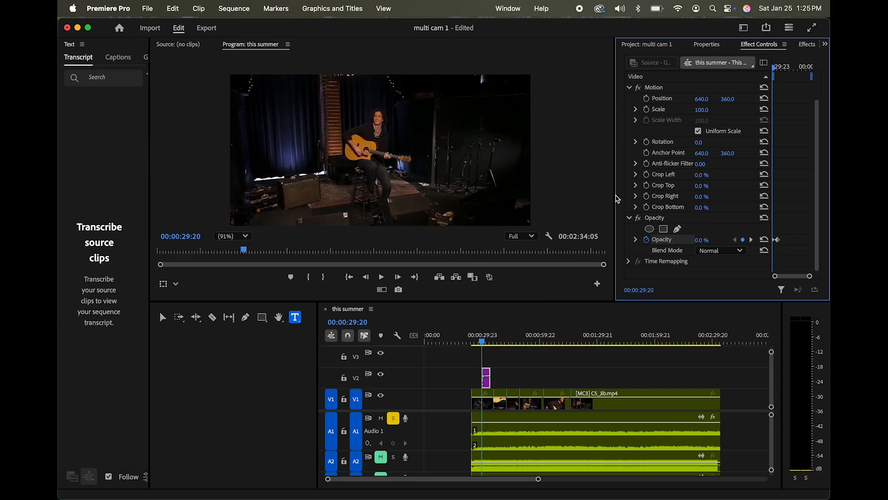
pyautogui.moveTo(615, 195); pyautogui.dragTo(518, 197)
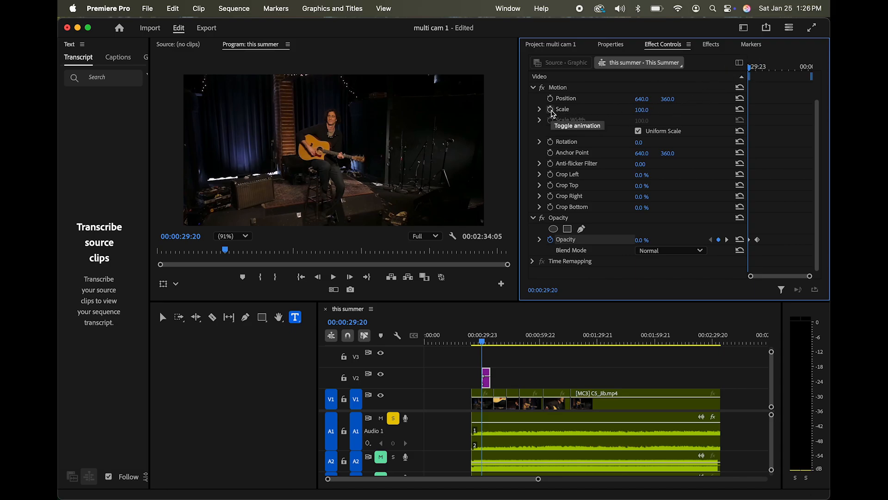
pyautogui.click(551, 110)
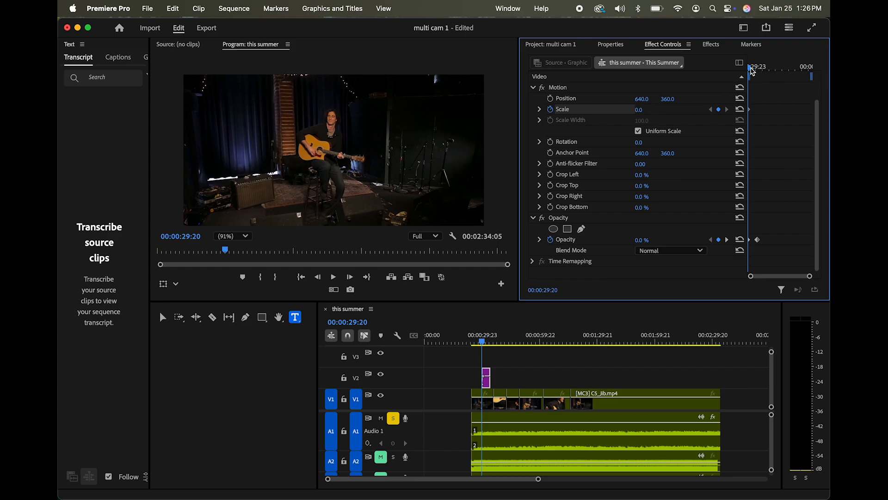
# Add a second scale keyframe of 100 to the title at 00:00:31:05.
pyautogui.moveTo(750, 68); pyautogui.dragTo(766, 69)
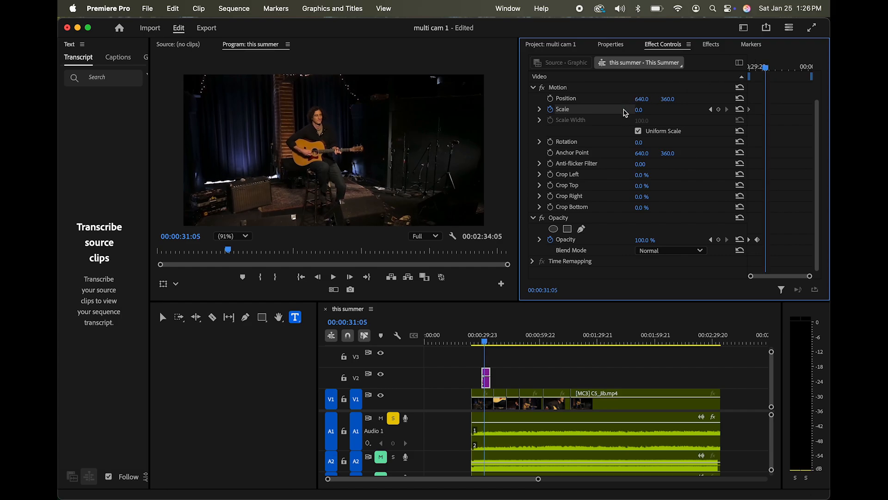
pyautogui.click(649, 107)
pyautogui.write('1')
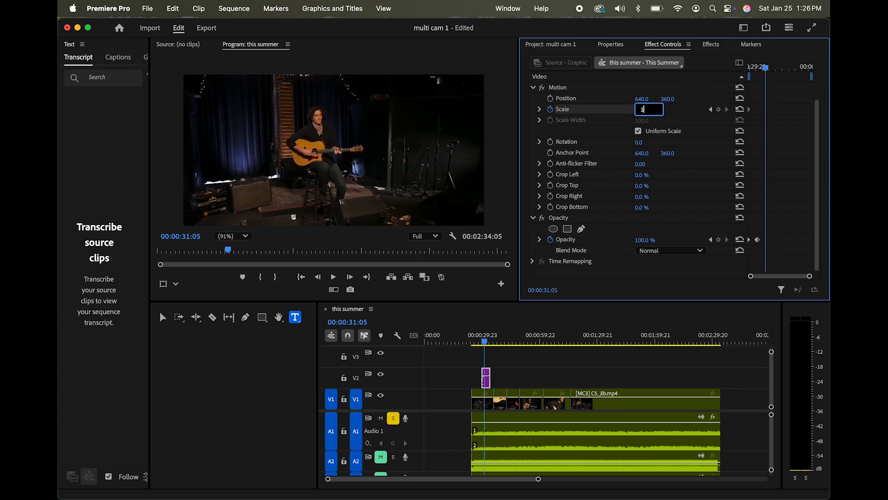
pyautogui.write('00')
pyautogui.press('Return')
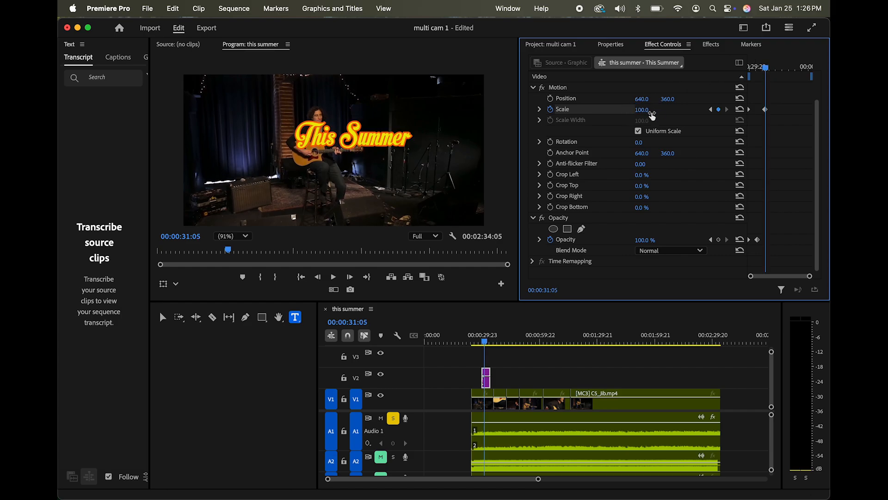
# Play back the title animation and move the second opacity keyframe in line with the second scale keyframe.
pyautogui.moveTo(763, 65); pyautogui.dragTo(702, 76)
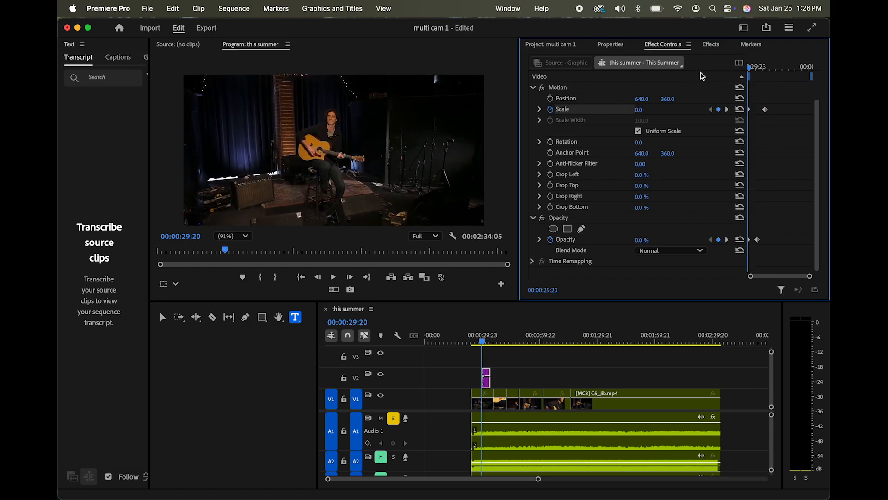
pyautogui.press('space')
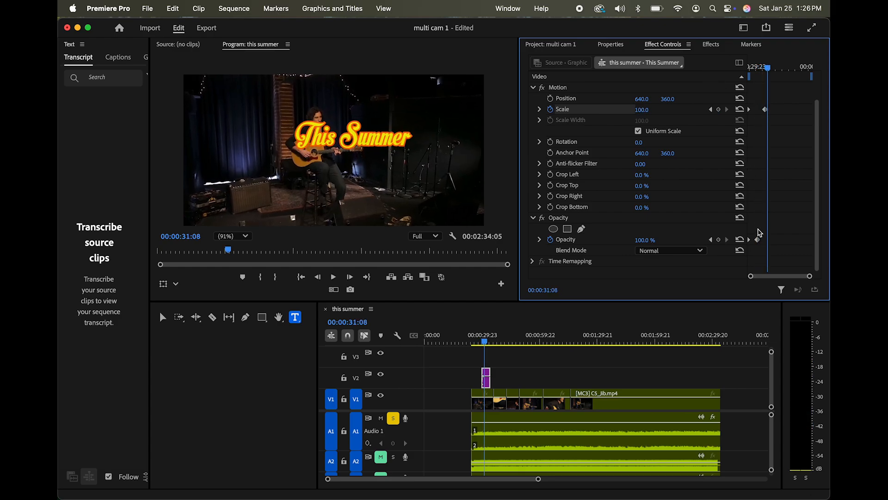
pyautogui.moveTo(759, 245); pyautogui.dragTo(767, 245)
# Set the title's first scale keyframe at 00:00:29:20 to 20 and play back the animation.
pyautogui.moveTo(767, 68); pyautogui.dragTo(734, 76)
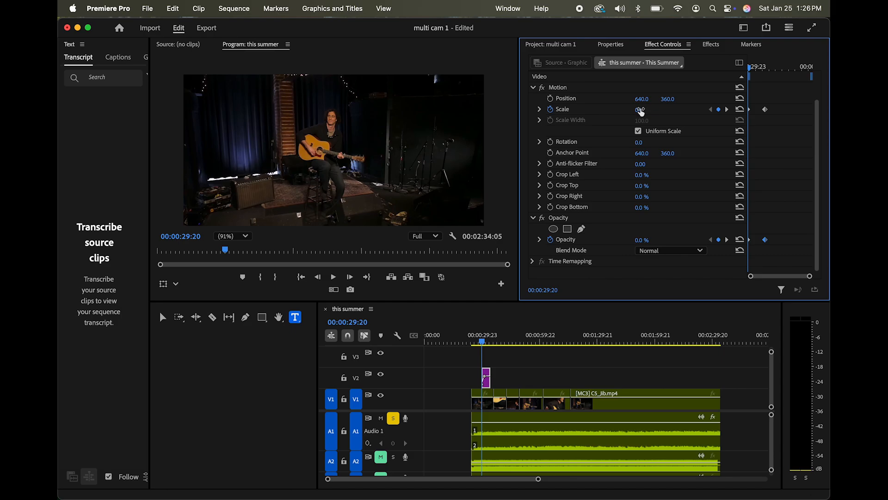
pyautogui.click(641, 111)
pyautogui.write('20')
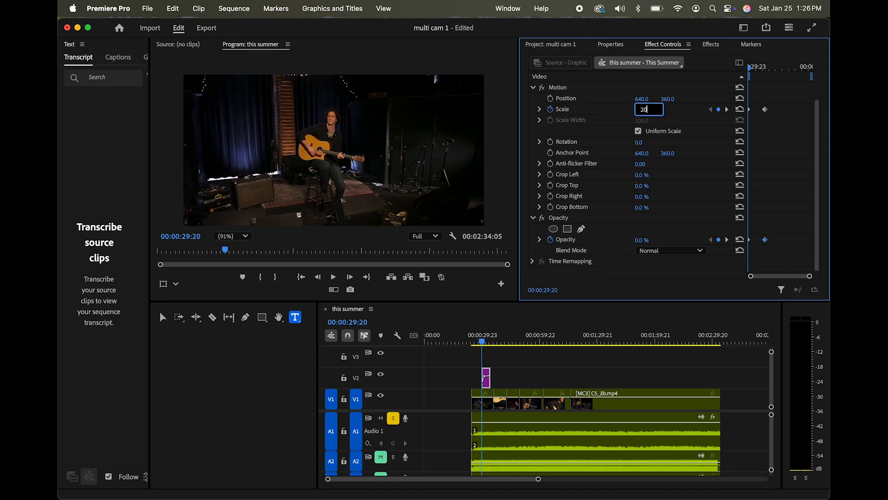
pyautogui.press('Return')
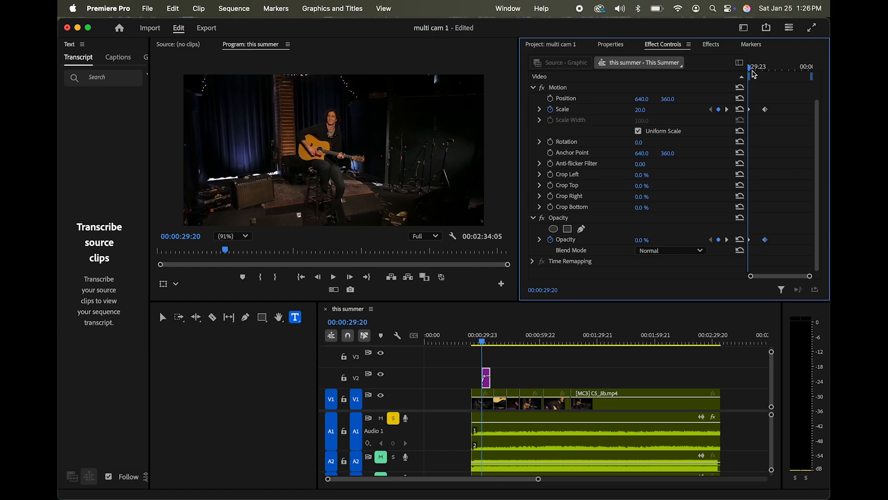
pyautogui.press('space')
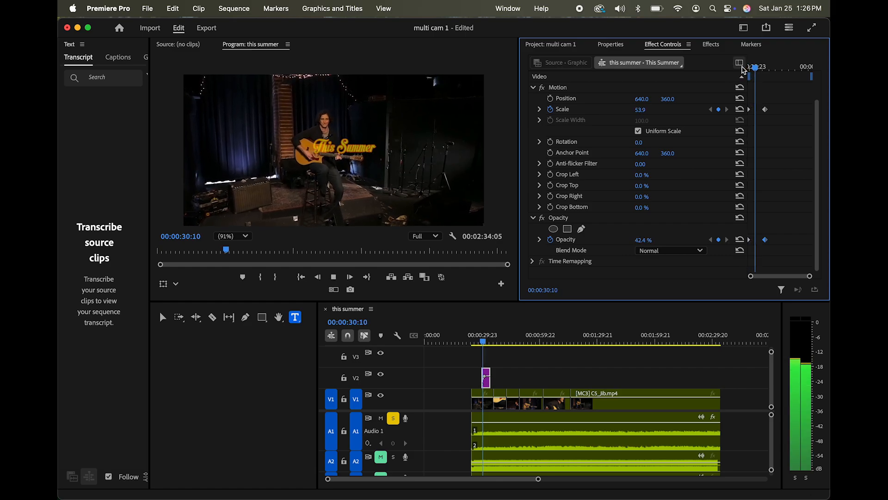
pyautogui.press('space')
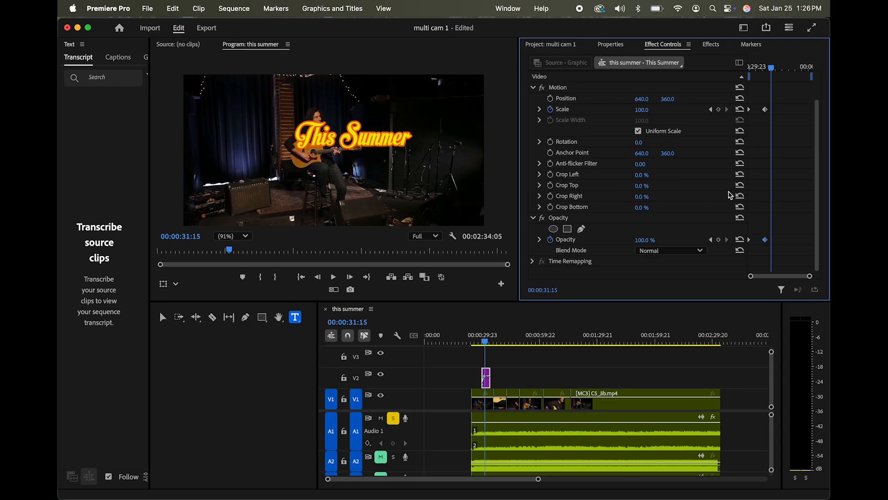
# Search the effects for "blur" and apply Gaussian Blur to the "This Summer" title clip on V2.
pyautogui.click(712, 45)
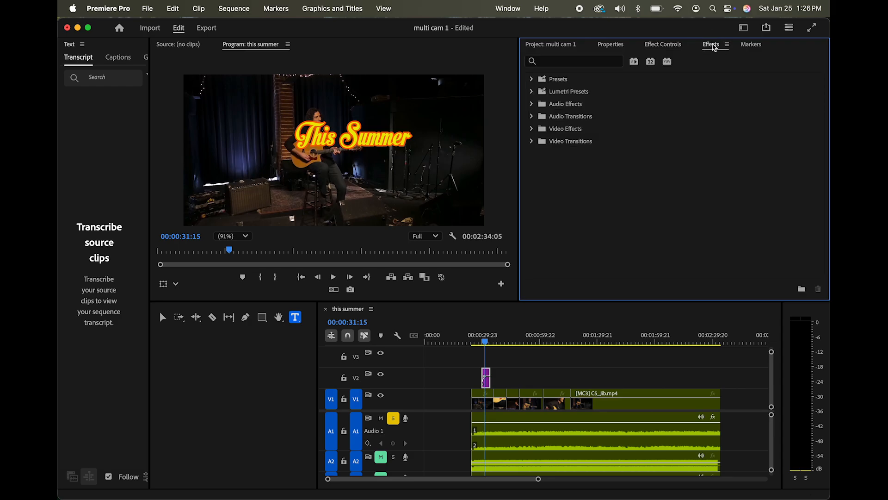
pyautogui.click(532, 104)
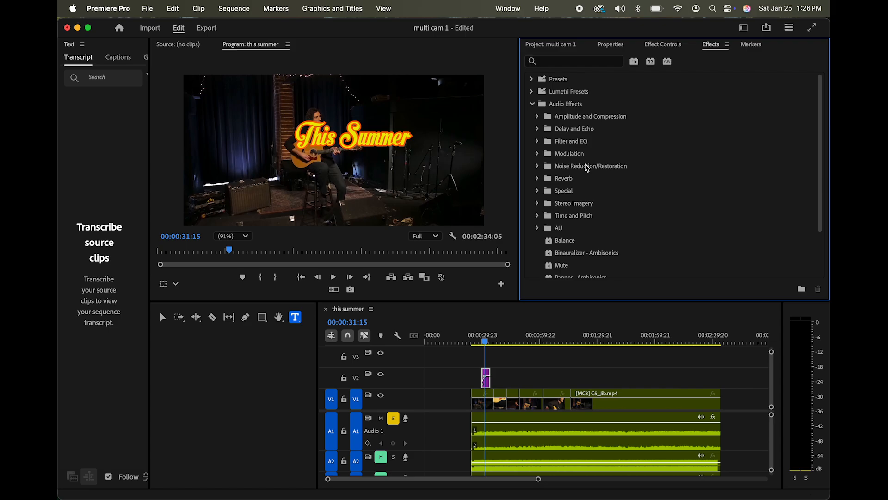
pyautogui.click(564, 62)
pyautogui.write('bl')
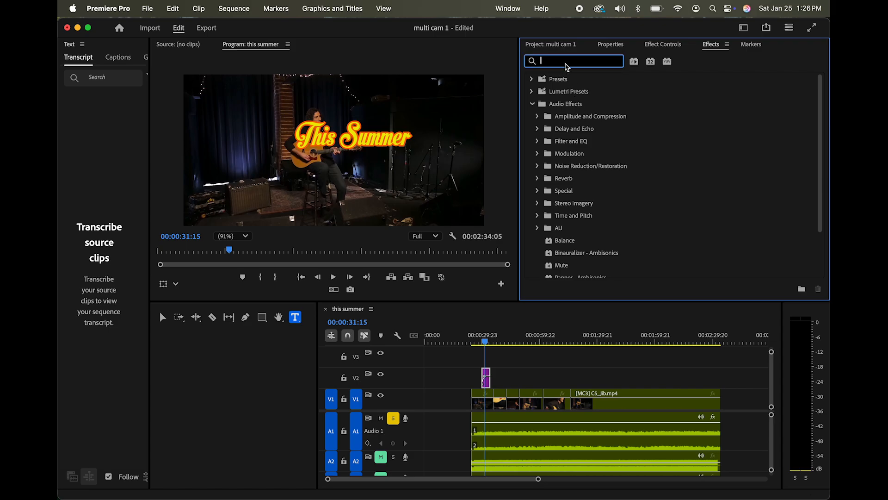
pyautogui.write('ur')
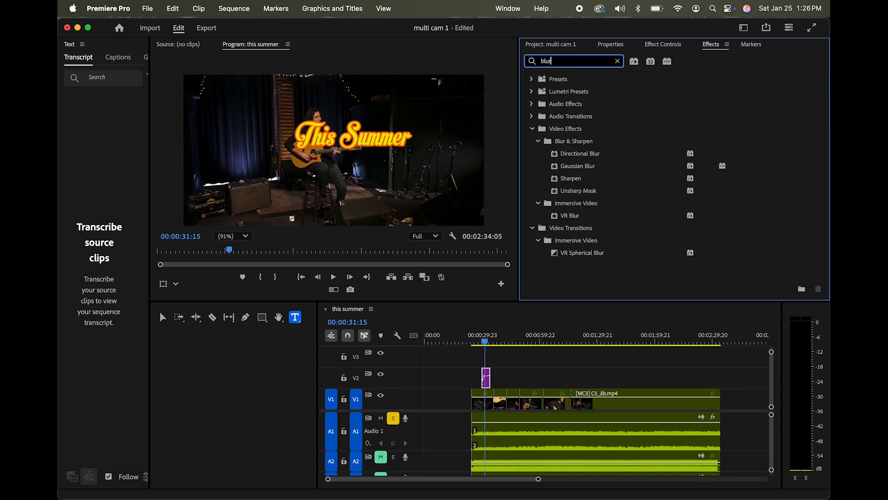
pyautogui.click(580, 165)
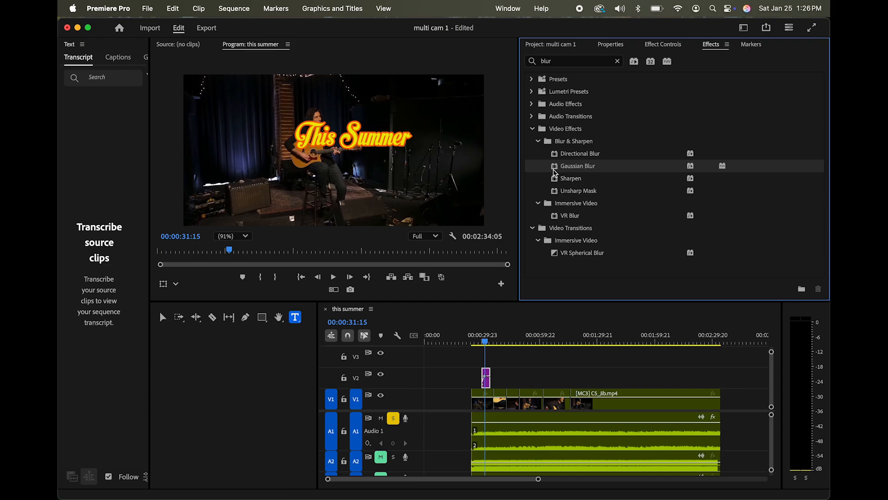
pyautogui.moveTo(555, 171); pyautogui.dragTo(489, 378)
# Set the title's Gaussian Blur blurriness to 88 and move the playhead to 00:00:30:08.
pyautogui.click(481, 344)
pyautogui.moveTo(481, 343); pyautogui.dragTo(485, 345)
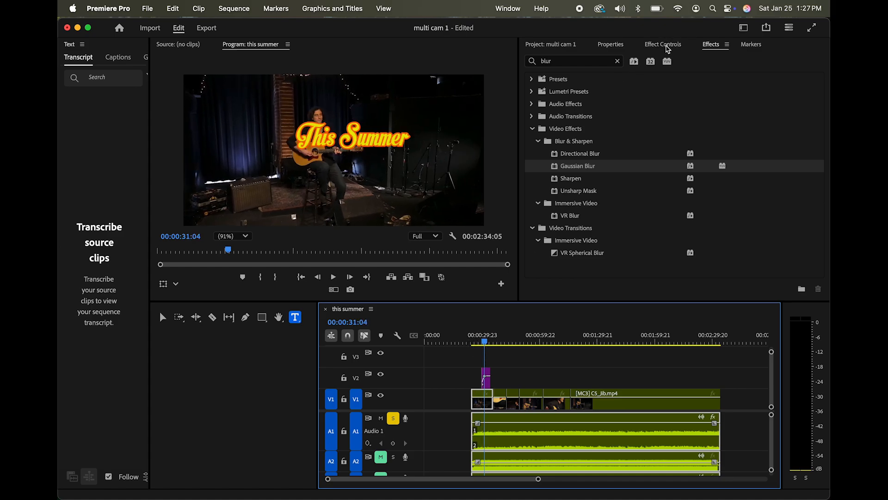
pyautogui.click(667, 50)
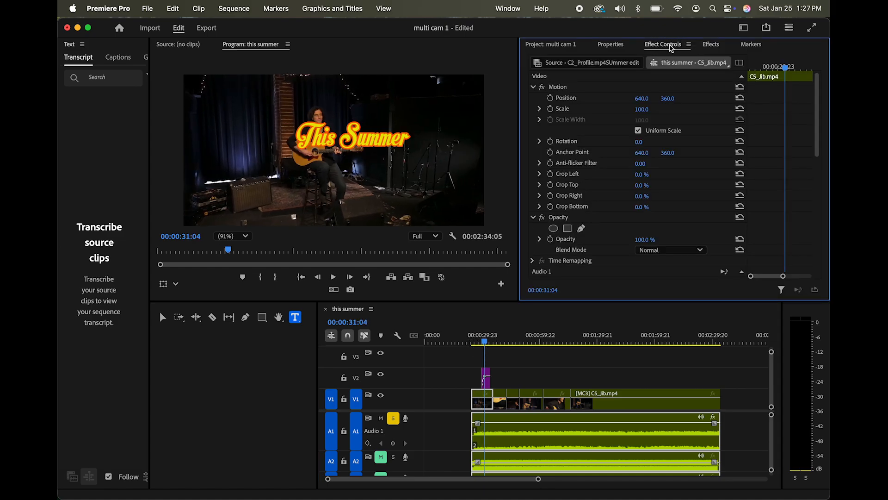
pyautogui.click(487, 385)
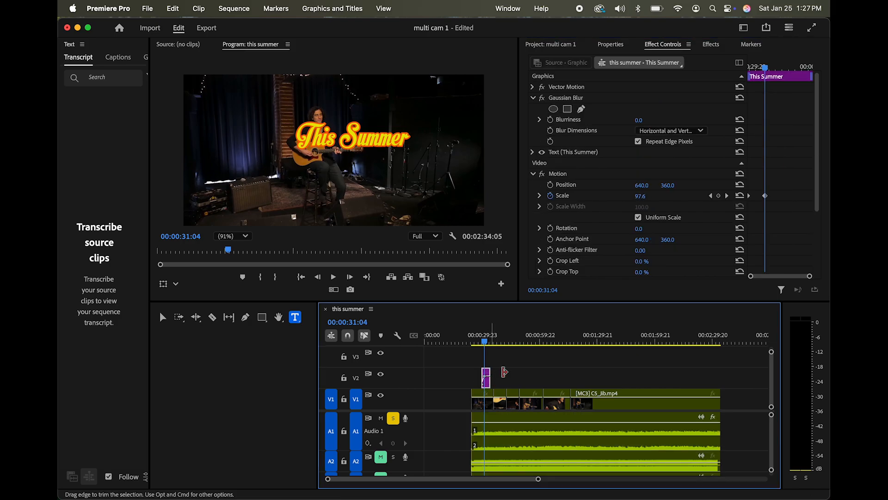
pyautogui.scroll(-1, 570, 150)
pyautogui.scroll(-3, 570, 150)
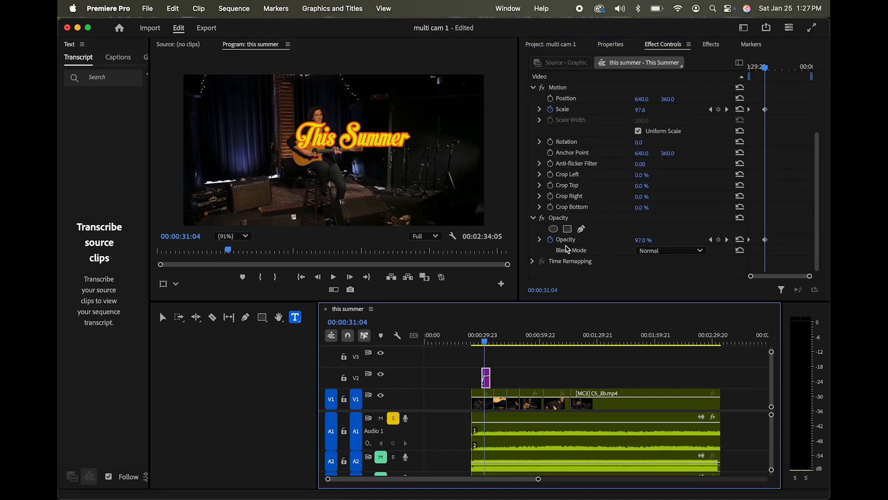
pyautogui.scroll(3, 574, 247)
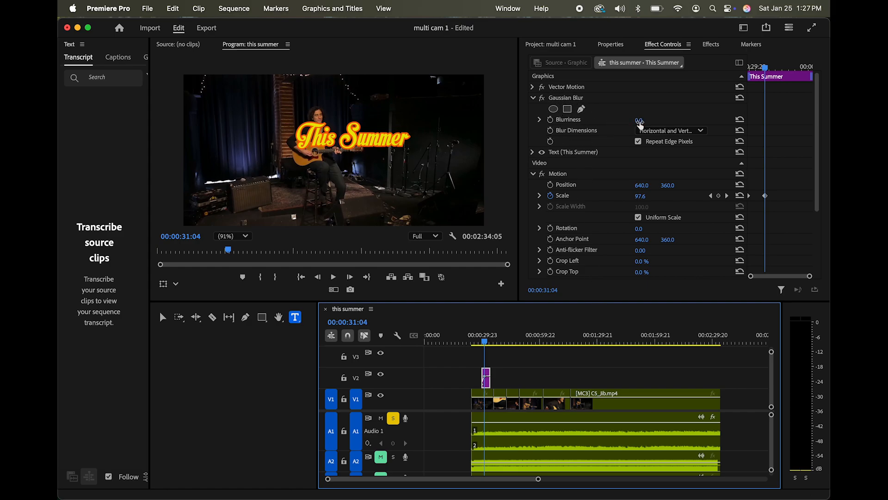
pyautogui.moveTo(639, 121)
pyautogui.mouseDown()
pyautogui.moveTo(674, 121)
pyautogui.moveTo(639, 121)
pyautogui.mouseUp()
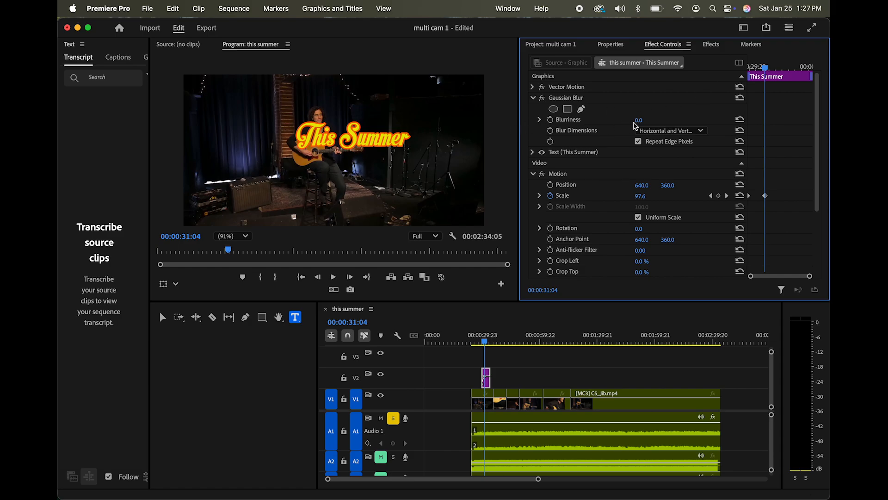
pyautogui.moveTo(639, 120); pyautogui.dragTo(679, 121)
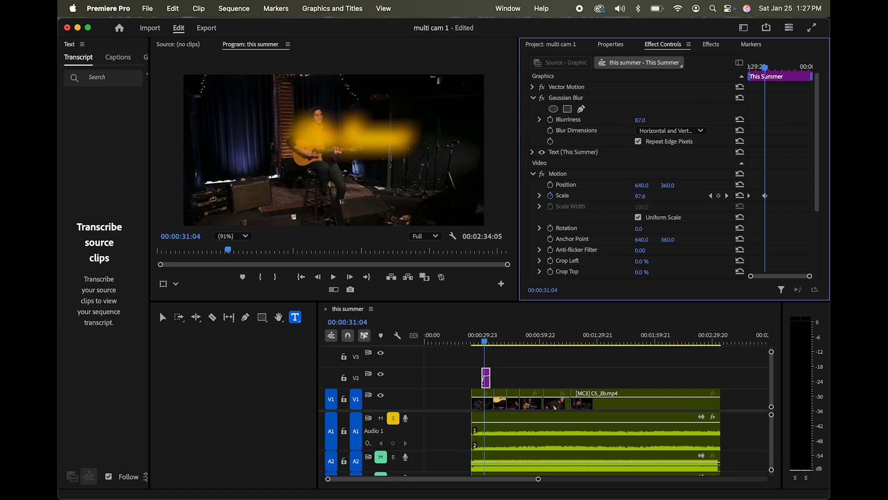
pyautogui.moveTo(763, 67)
pyautogui.mouseDown()
pyautogui.moveTo(724, 73)
pyautogui.moveTo(755, 71)
pyautogui.mouseUp()
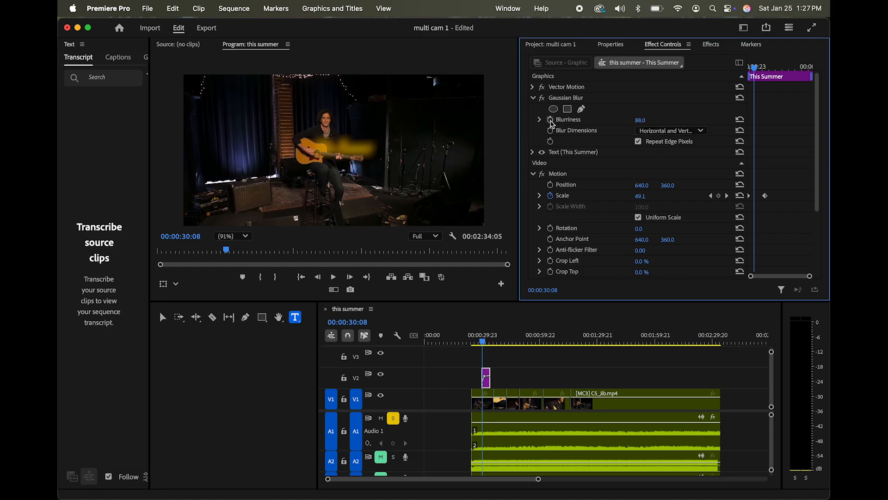
# Keyframe the title's Gaussian Blur blurriness from 88 at 00:00:30:08 to 0 at 00:00:31:05, in line with the second scale keyframe.
pyautogui.click(550, 119)
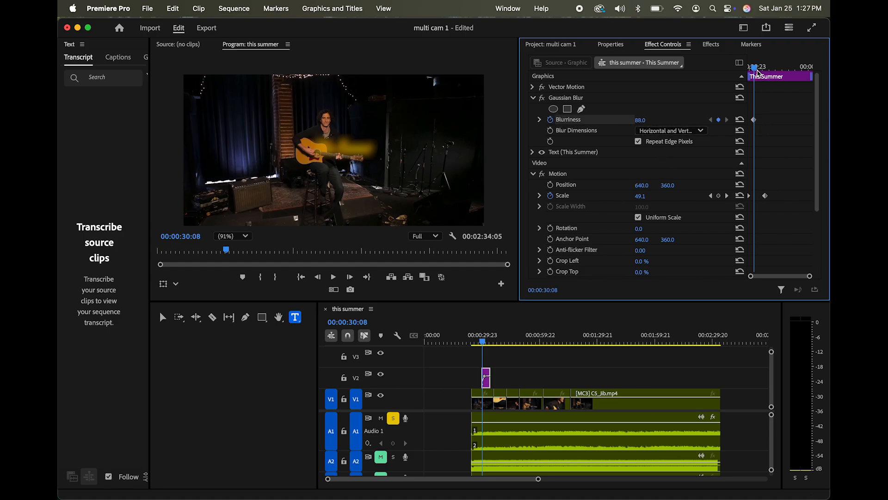
pyautogui.moveTo(757, 71); pyautogui.dragTo(767, 68)
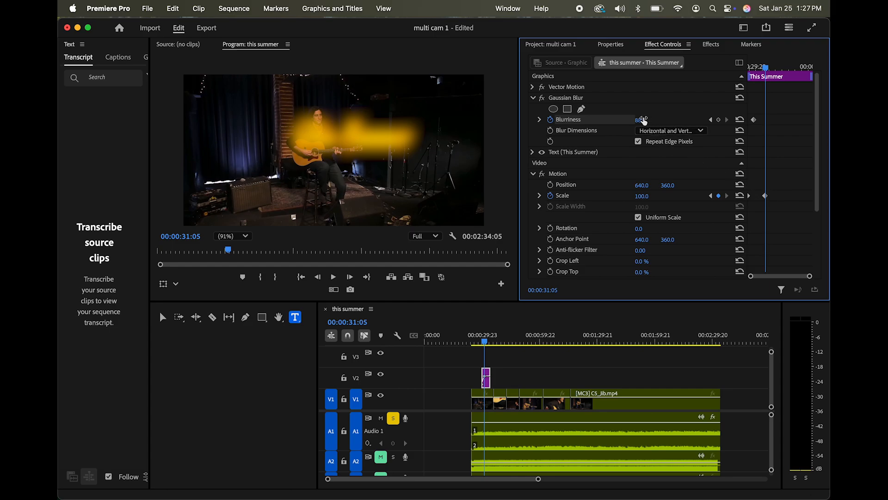
pyautogui.click(648, 119)
pyautogui.write('0')
pyautogui.press('Return')
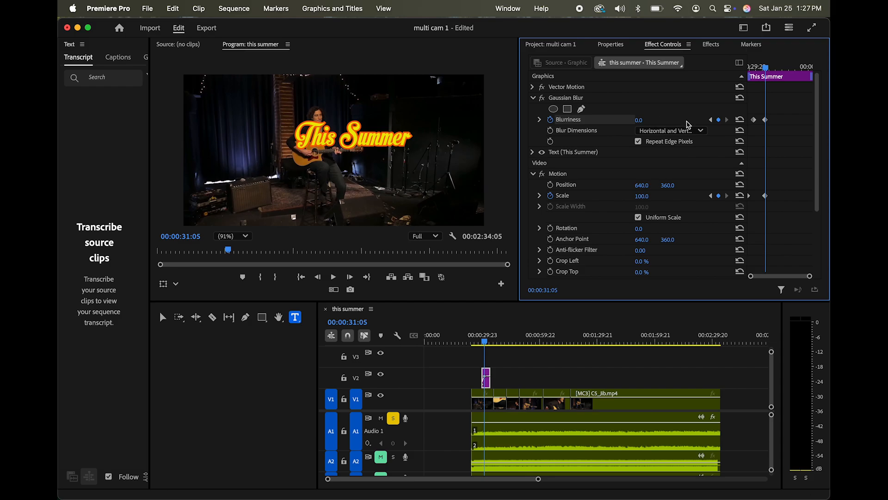
# Play back the blur and scale animation of the title from its start at 00:00:29:20.
pyautogui.moveTo(766, 69)
pyautogui.mouseDown()
pyautogui.moveTo(740, 67)
pyautogui.moveTo(751, 67)
pyautogui.mouseUp()
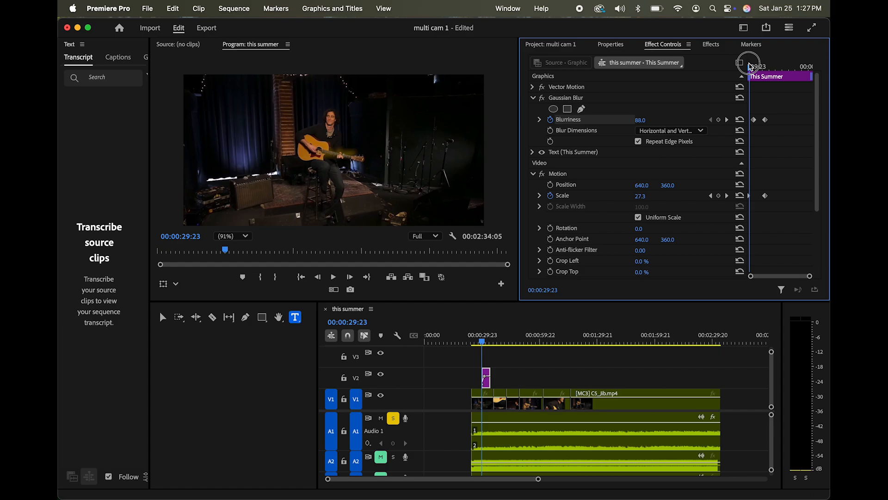
pyautogui.click(750, 65)
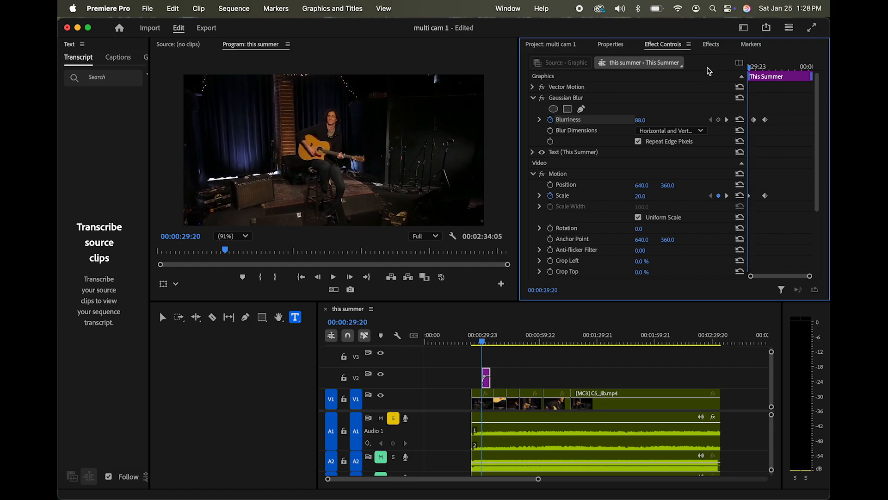
pyautogui.press('space')
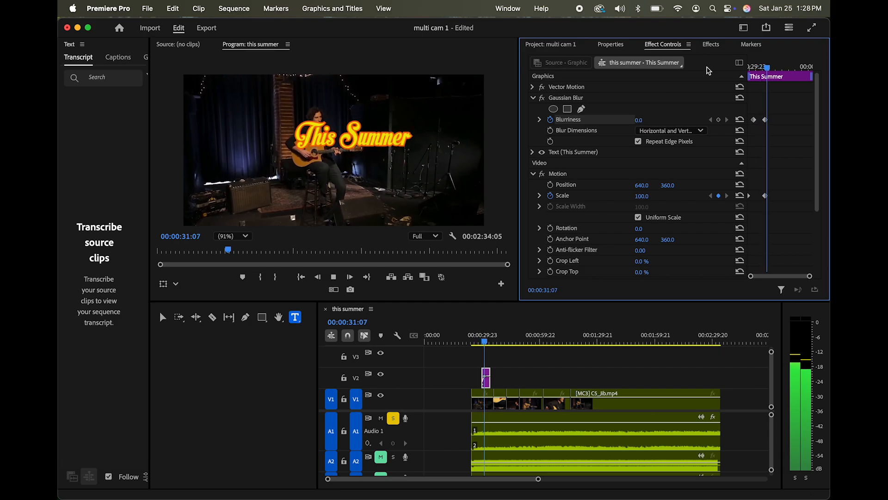
pyautogui.press('space')
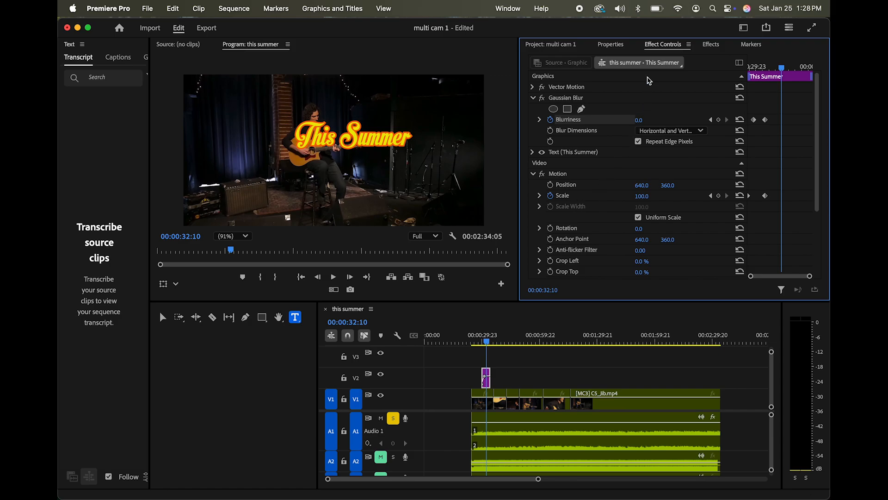
# Review the available workspaces, the project items, and the "This Summer" text layer's font, fill and stroke properties.
pyautogui.click(743, 28)
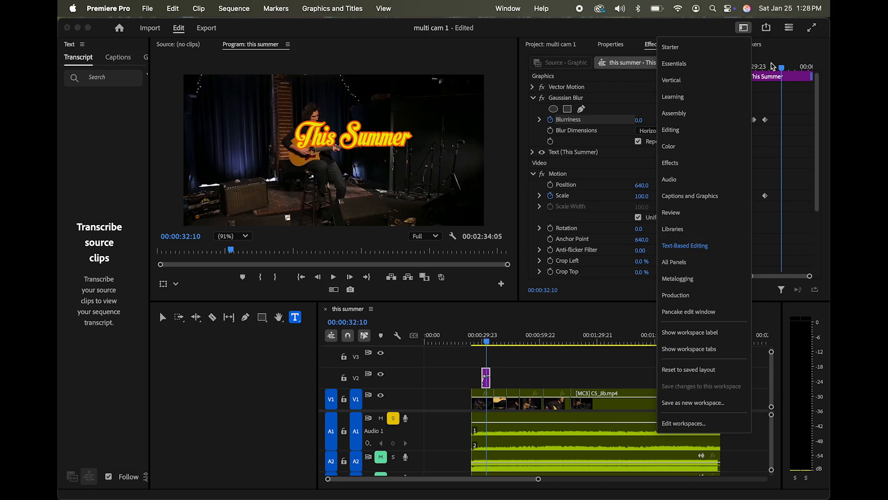
pyautogui.click(771, 82)
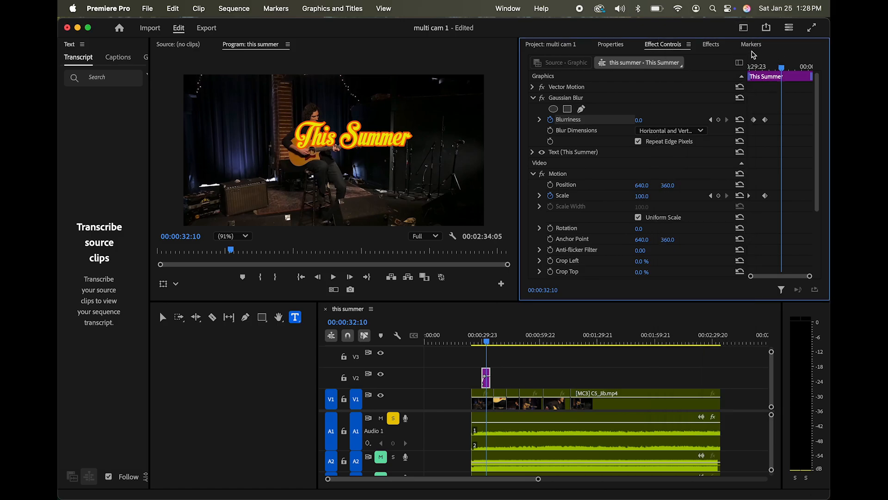
pyautogui.click(560, 44)
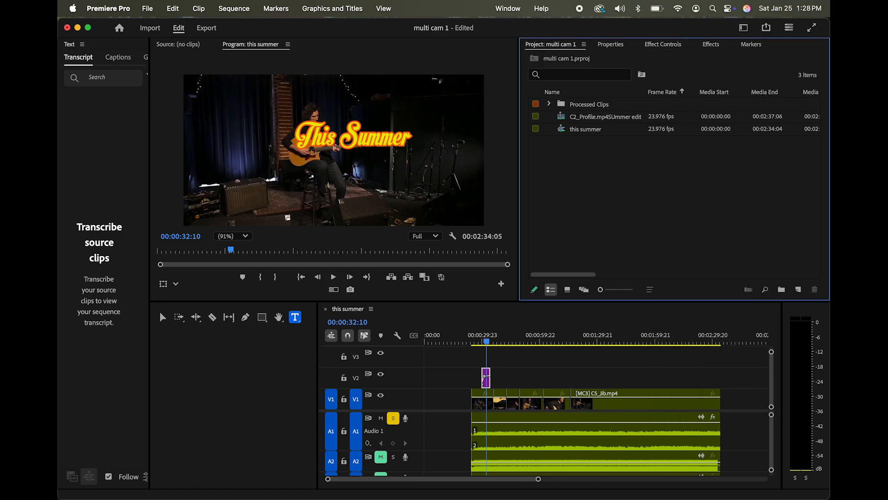
pyautogui.click(618, 46)
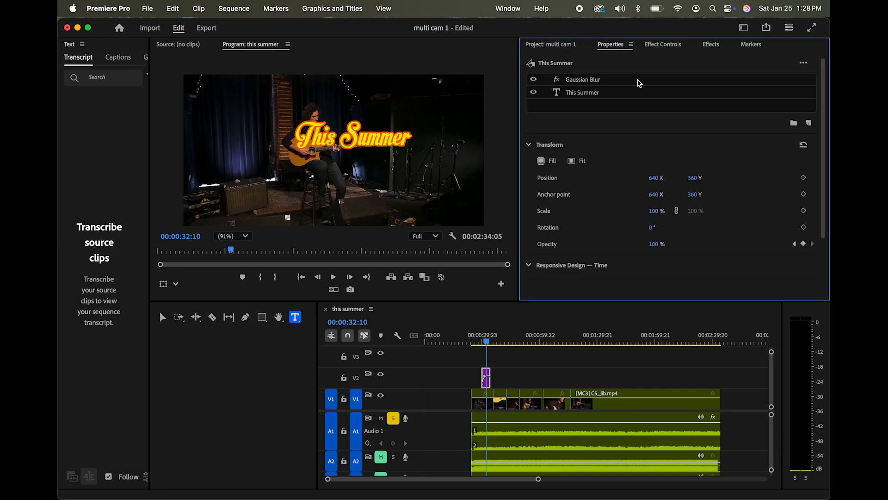
pyautogui.click(597, 94)
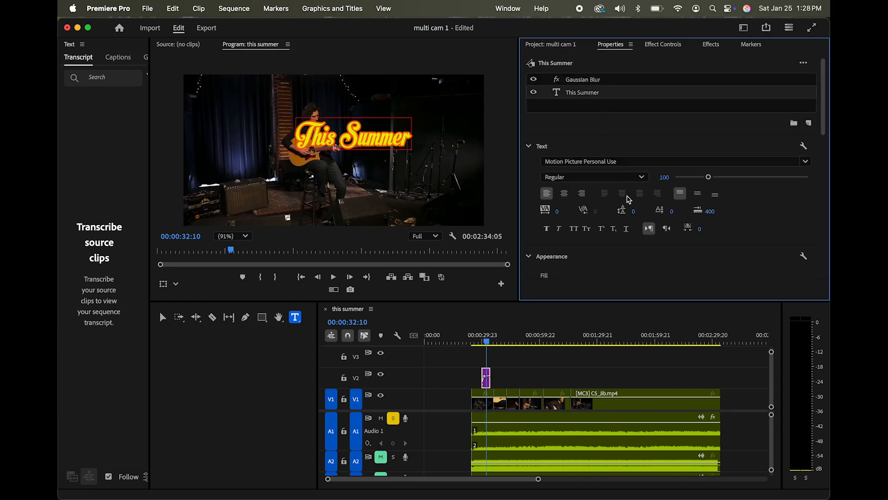
pyautogui.scroll(-10, 628, 198)
pyautogui.scroll(10, 627, 199)
pyautogui.scroll(-5, 629, 233)
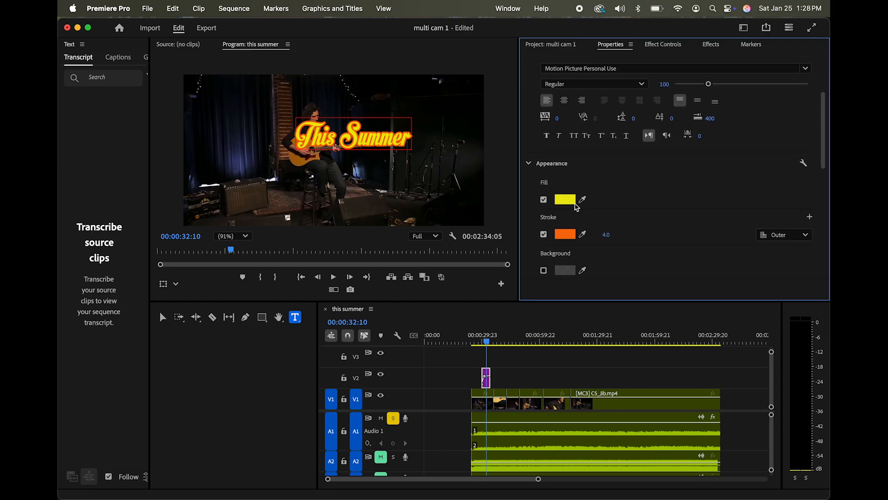
pyautogui.scroll(5, 629, 223)
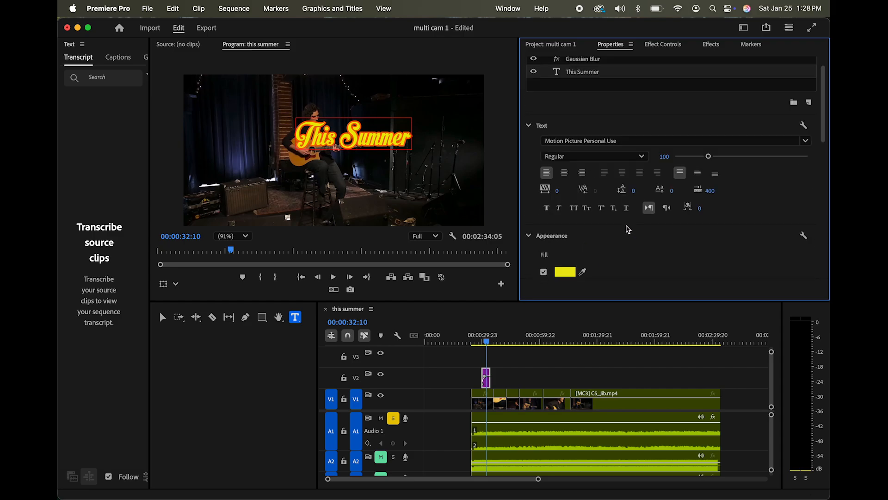
pyautogui.click(669, 47)
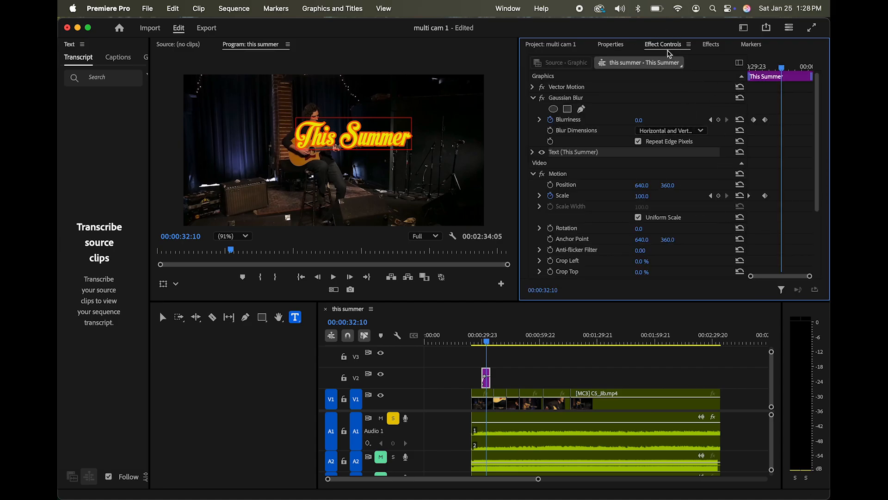
# Collapse the Video Effects results and clear the "blur" search from the effects list.
pyautogui.click(711, 46)
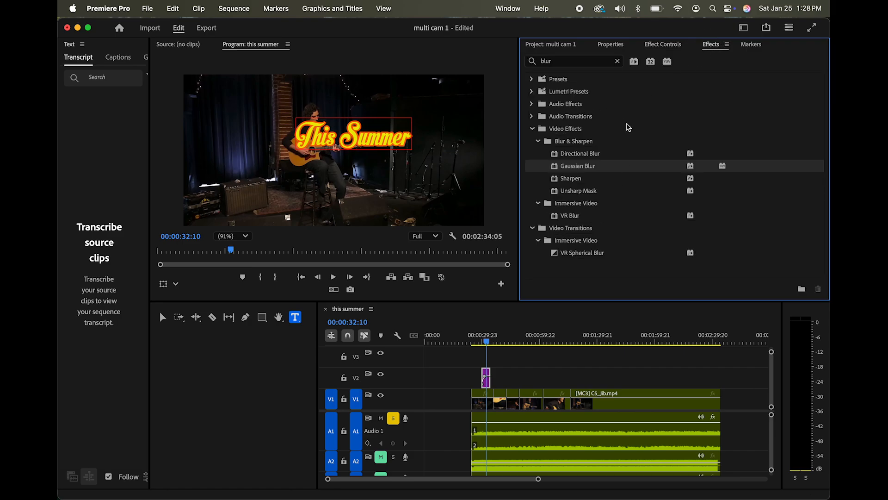
pyautogui.click(538, 142)
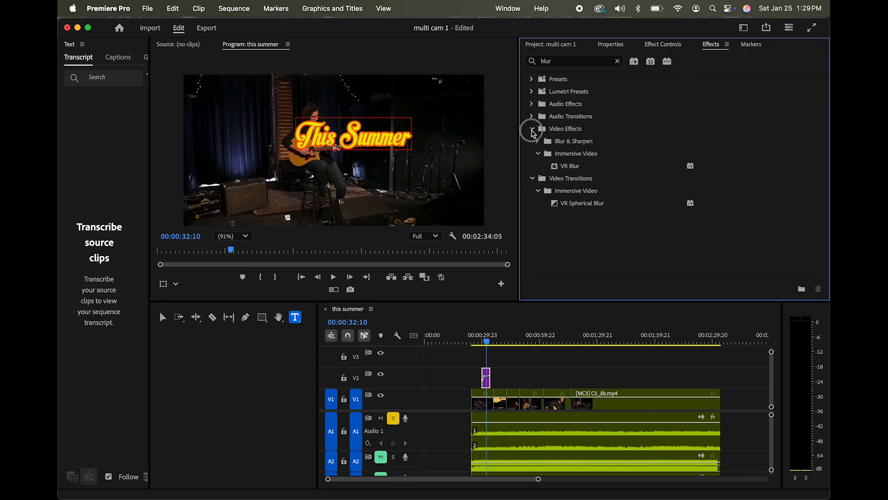
pyautogui.click(532, 129)
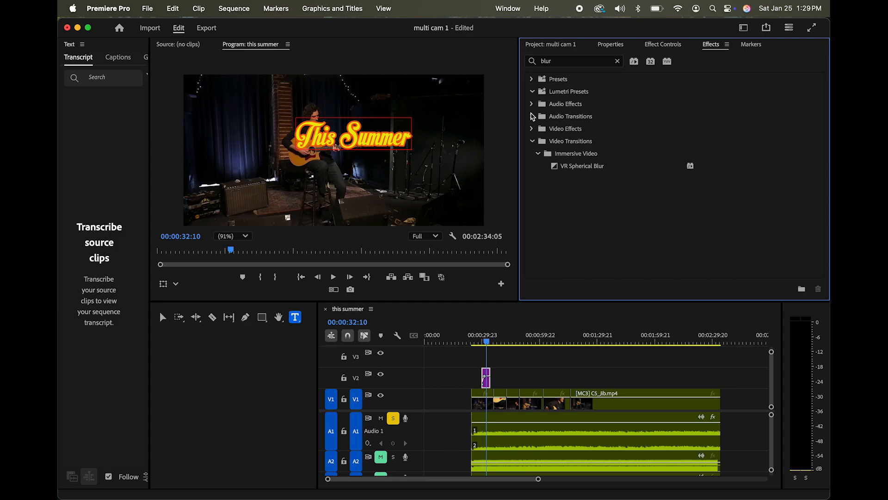
pyautogui.click(532, 104)
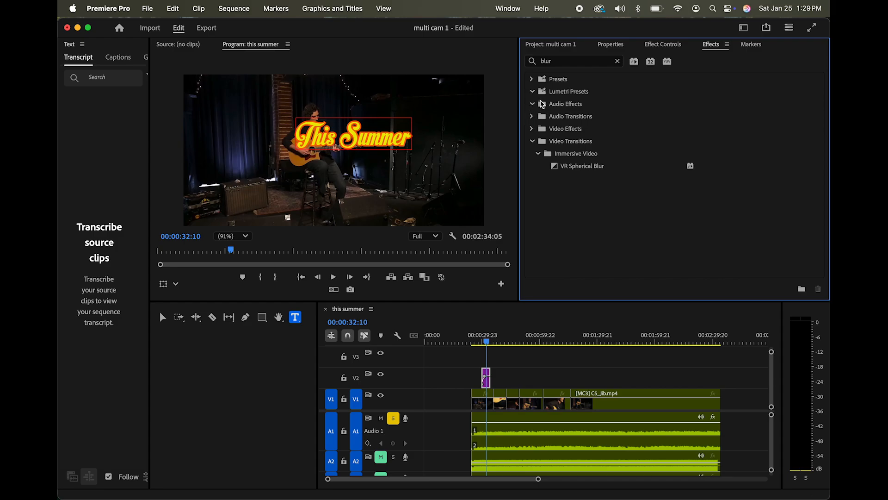
pyautogui.click(617, 61)
# Examine the Lumetri presets in the Cinematic, Filmstocks and Monochrome folders.
pyautogui.click(533, 92)
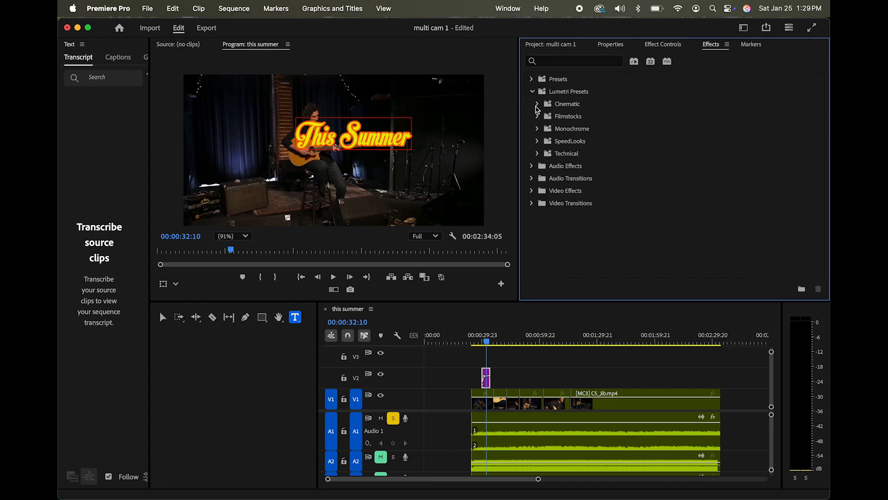
pyautogui.click(538, 104)
pyautogui.click(537, 104)
pyautogui.click(538, 116)
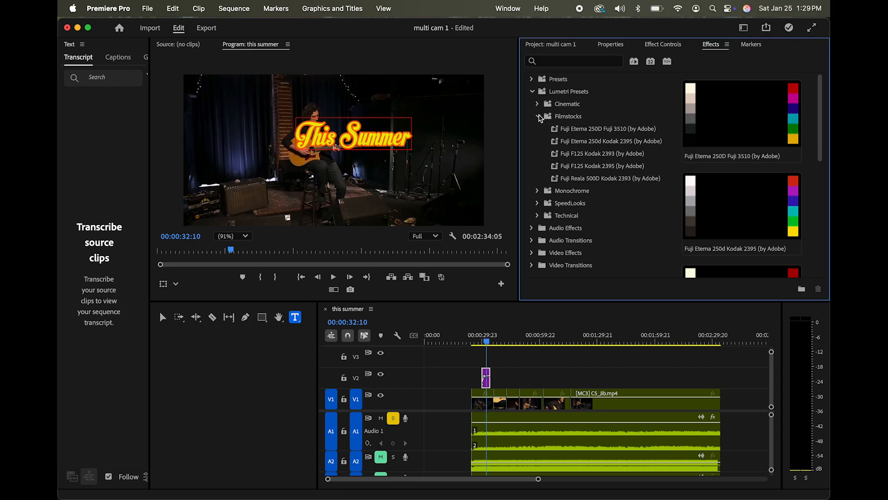
pyautogui.click(538, 116)
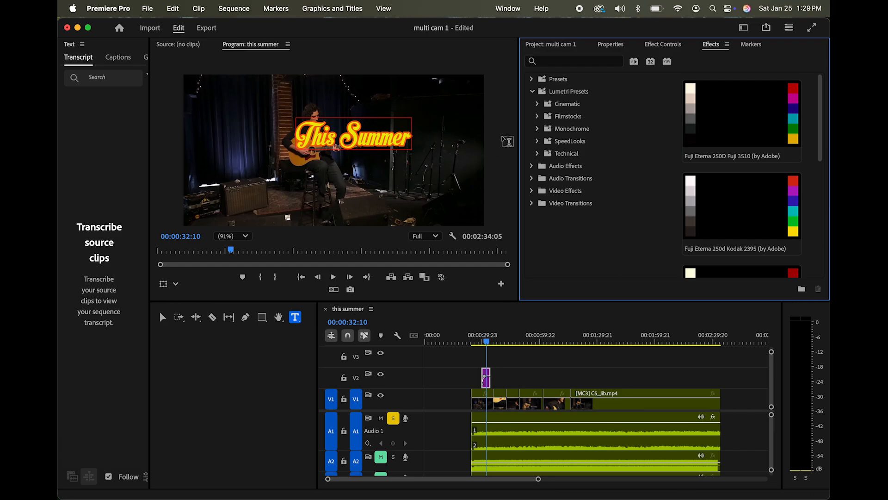
pyautogui.click(538, 128)
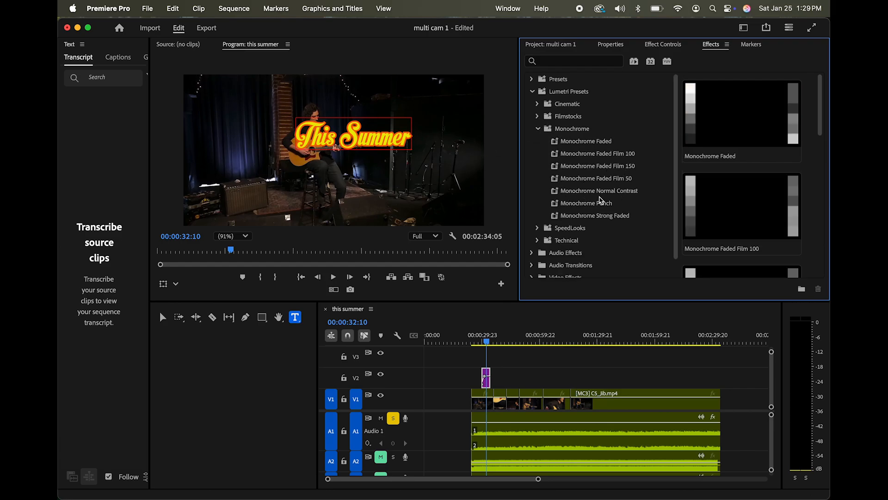
pyautogui.click(539, 129)
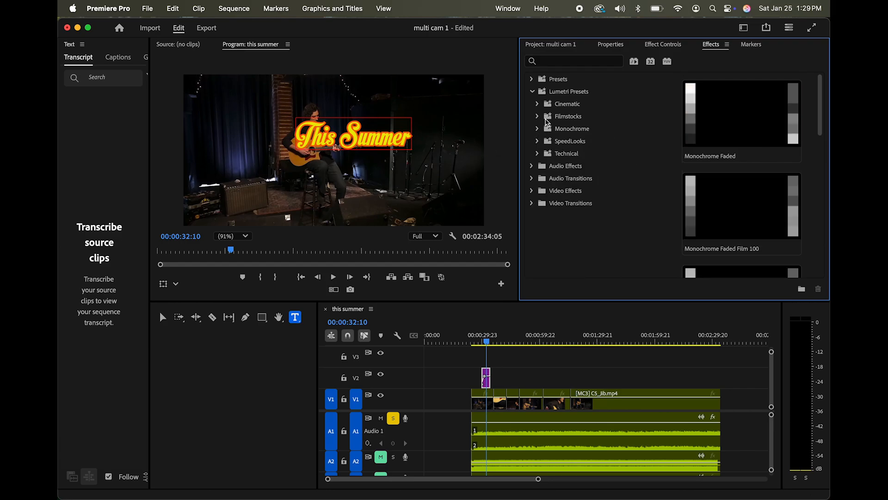
pyautogui.click(538, 116)
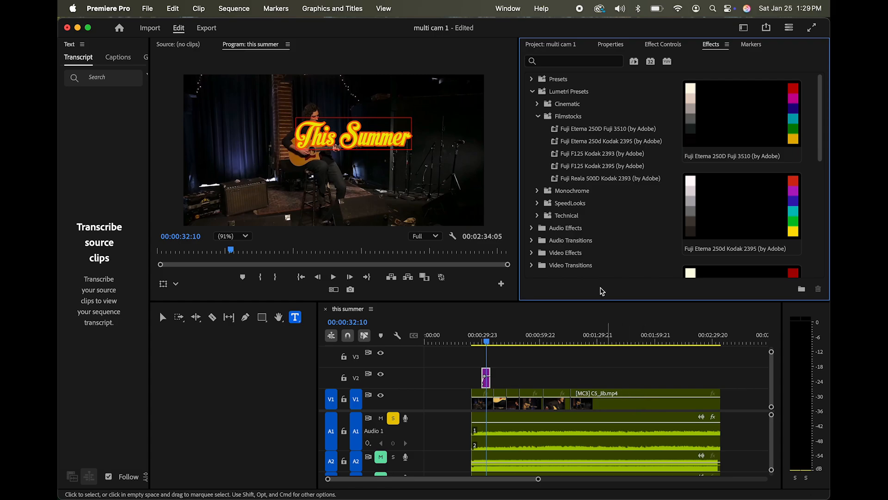
pyautogui.click(538, 117)
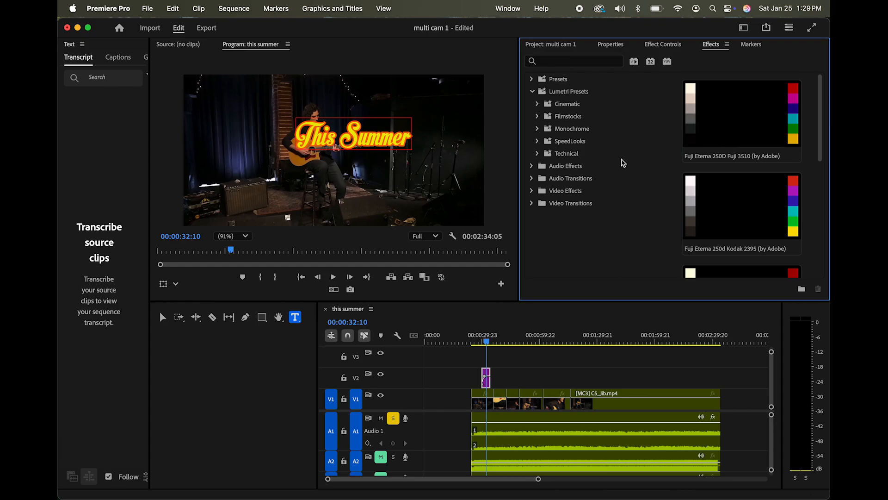
# Move the playhead to 00:02:29:22 and view the effect controls of the final C5_Jib.mp4 clip on V1.
pyautogui.click(565, 44)
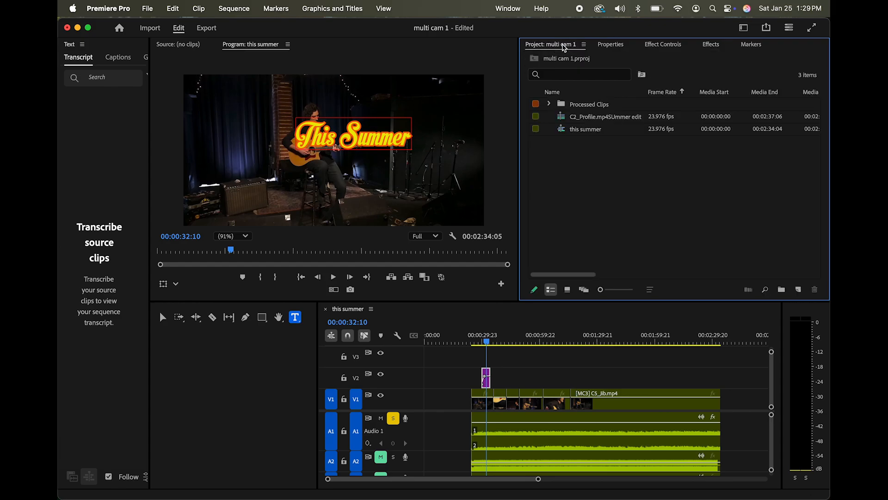
pyautogui.click(606, 44)
pyautogui.click(670, 44)
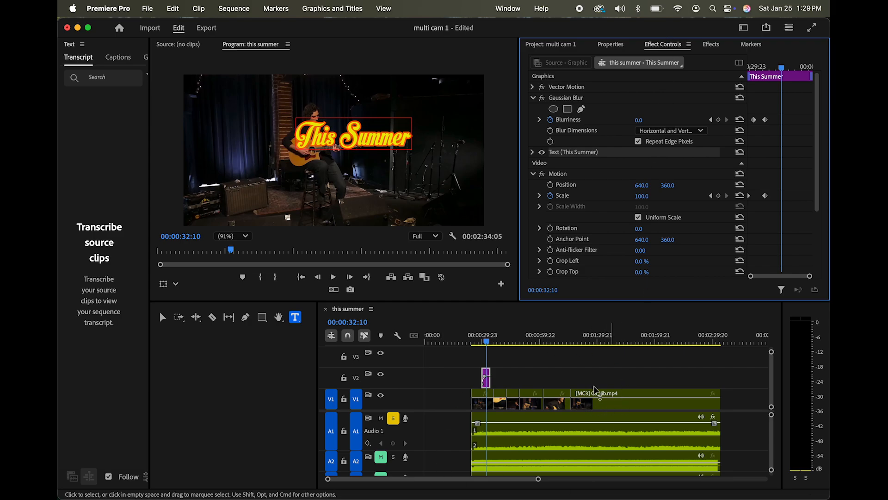
pyautogui.click(486, 378)
pyautogui.click(710, 343)
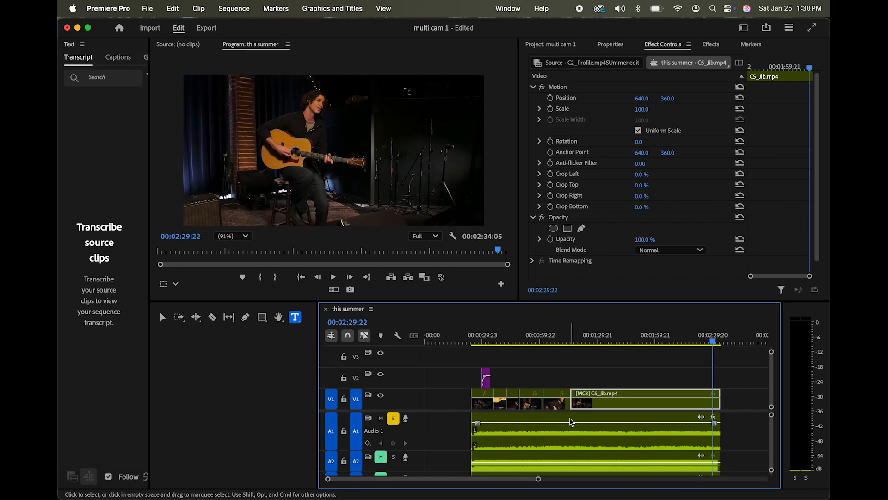
pyautogui.moveTo(568, 499)
pyautogui.scroll(-1, 595, 298)
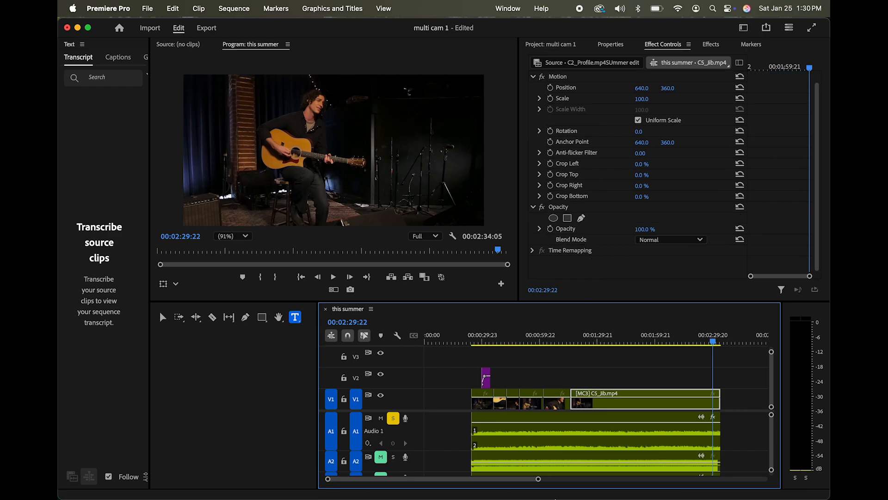